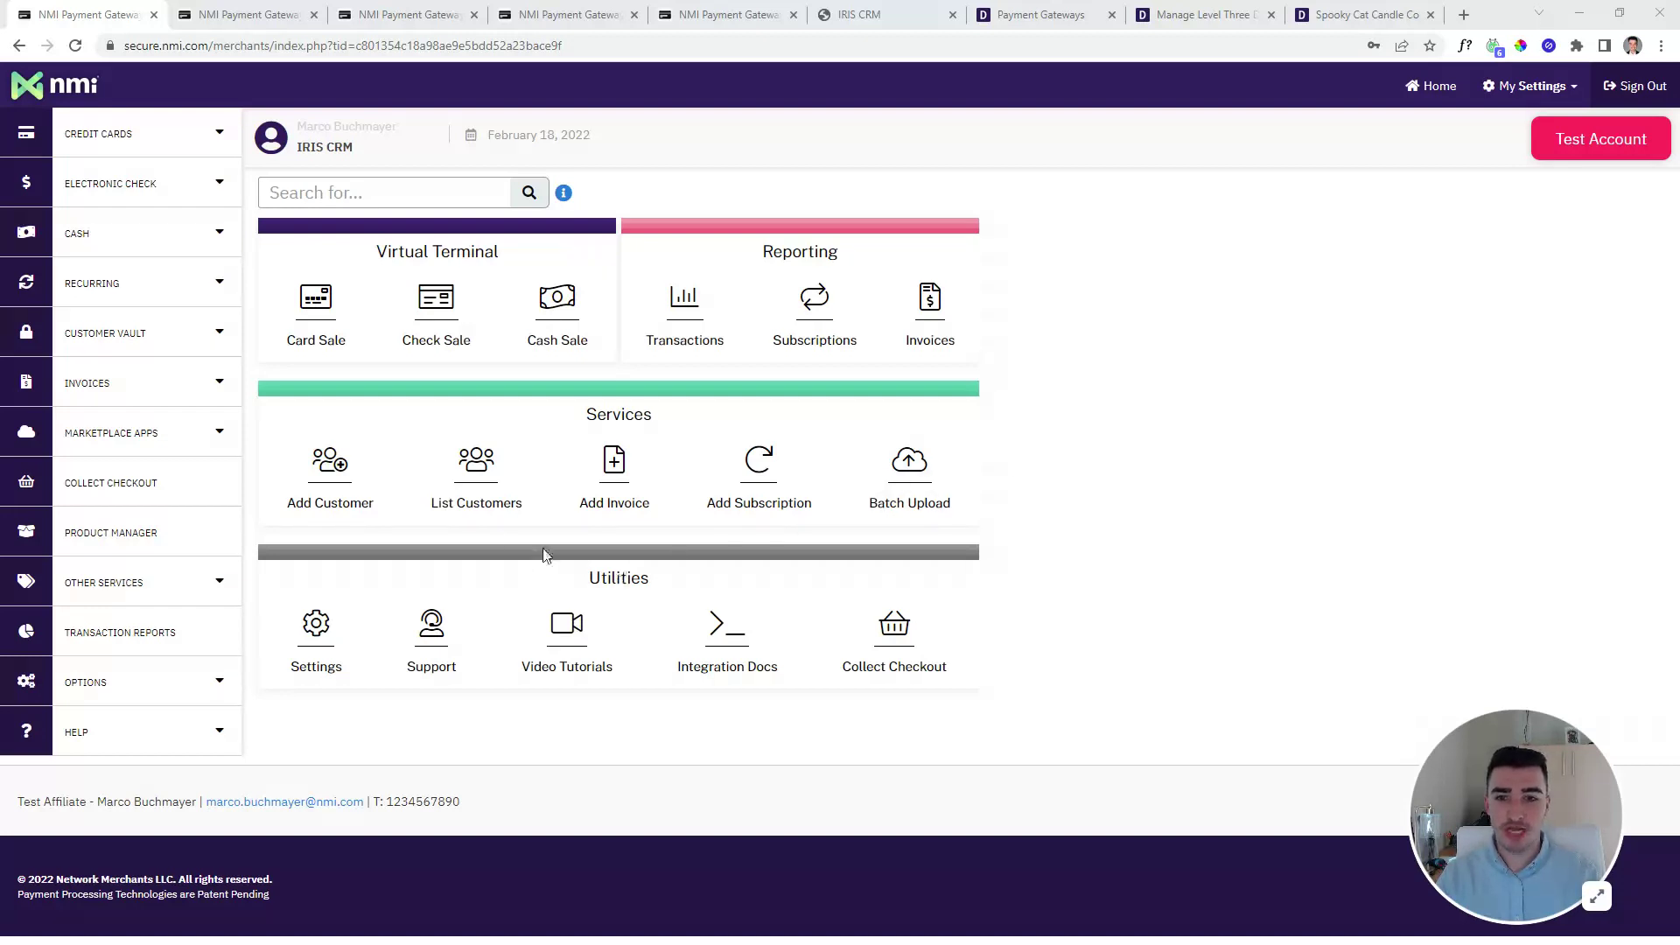
Open the Security Keys page from the NMI gateway's settings options.
left_click(222, 689)
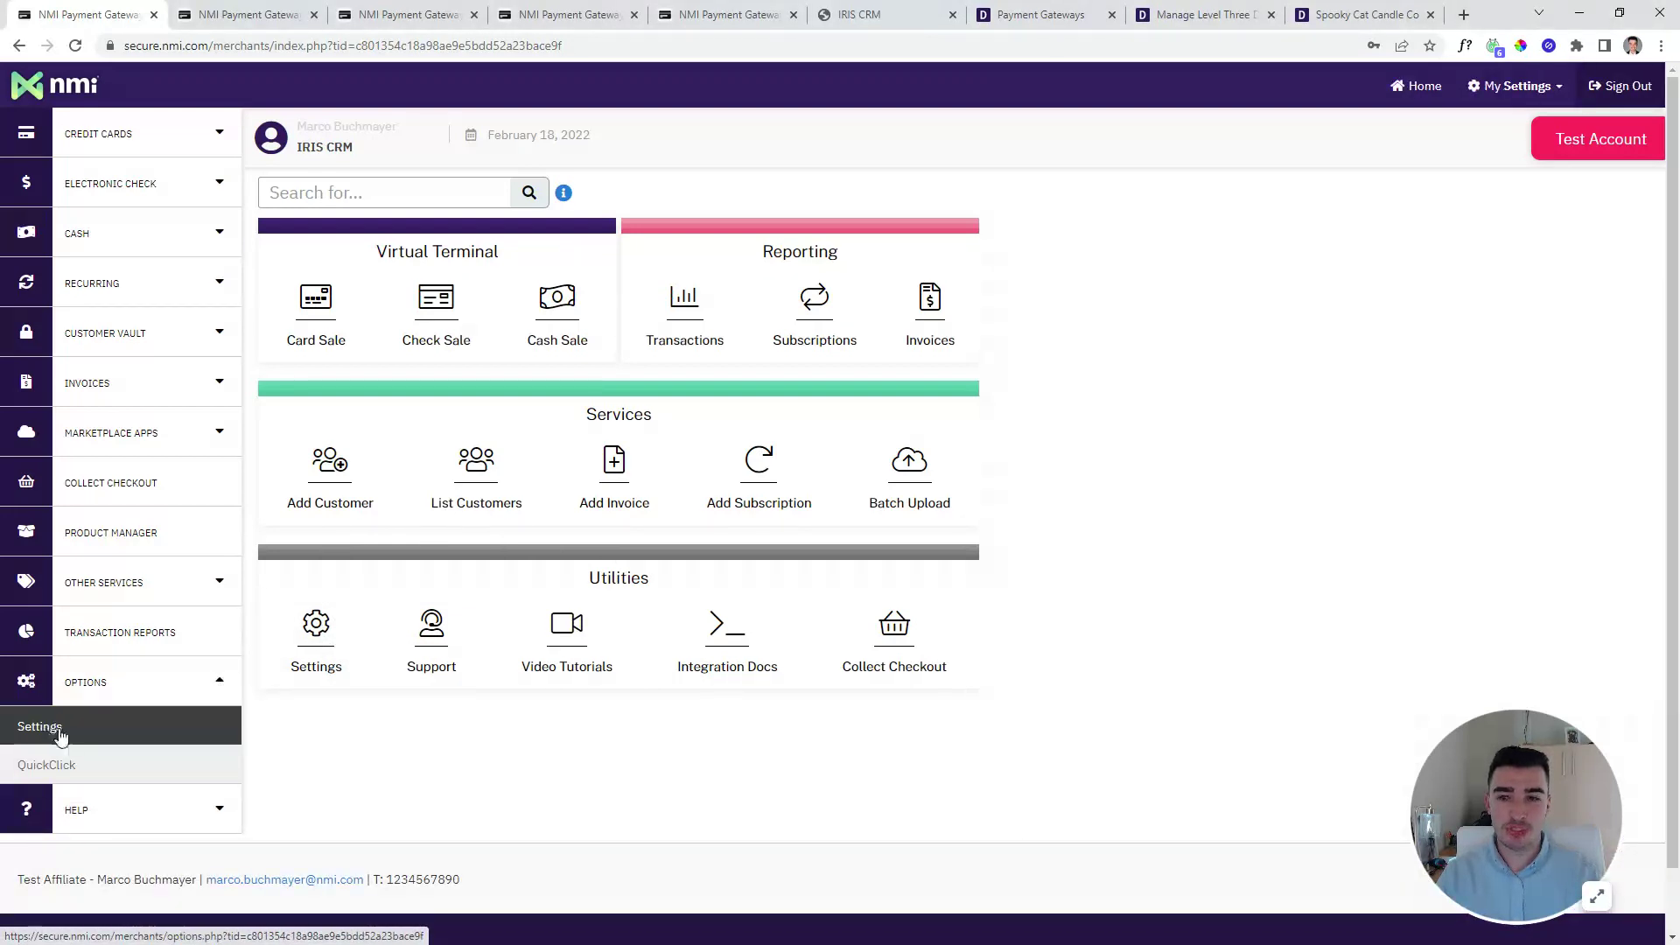
left_click(222, 16)
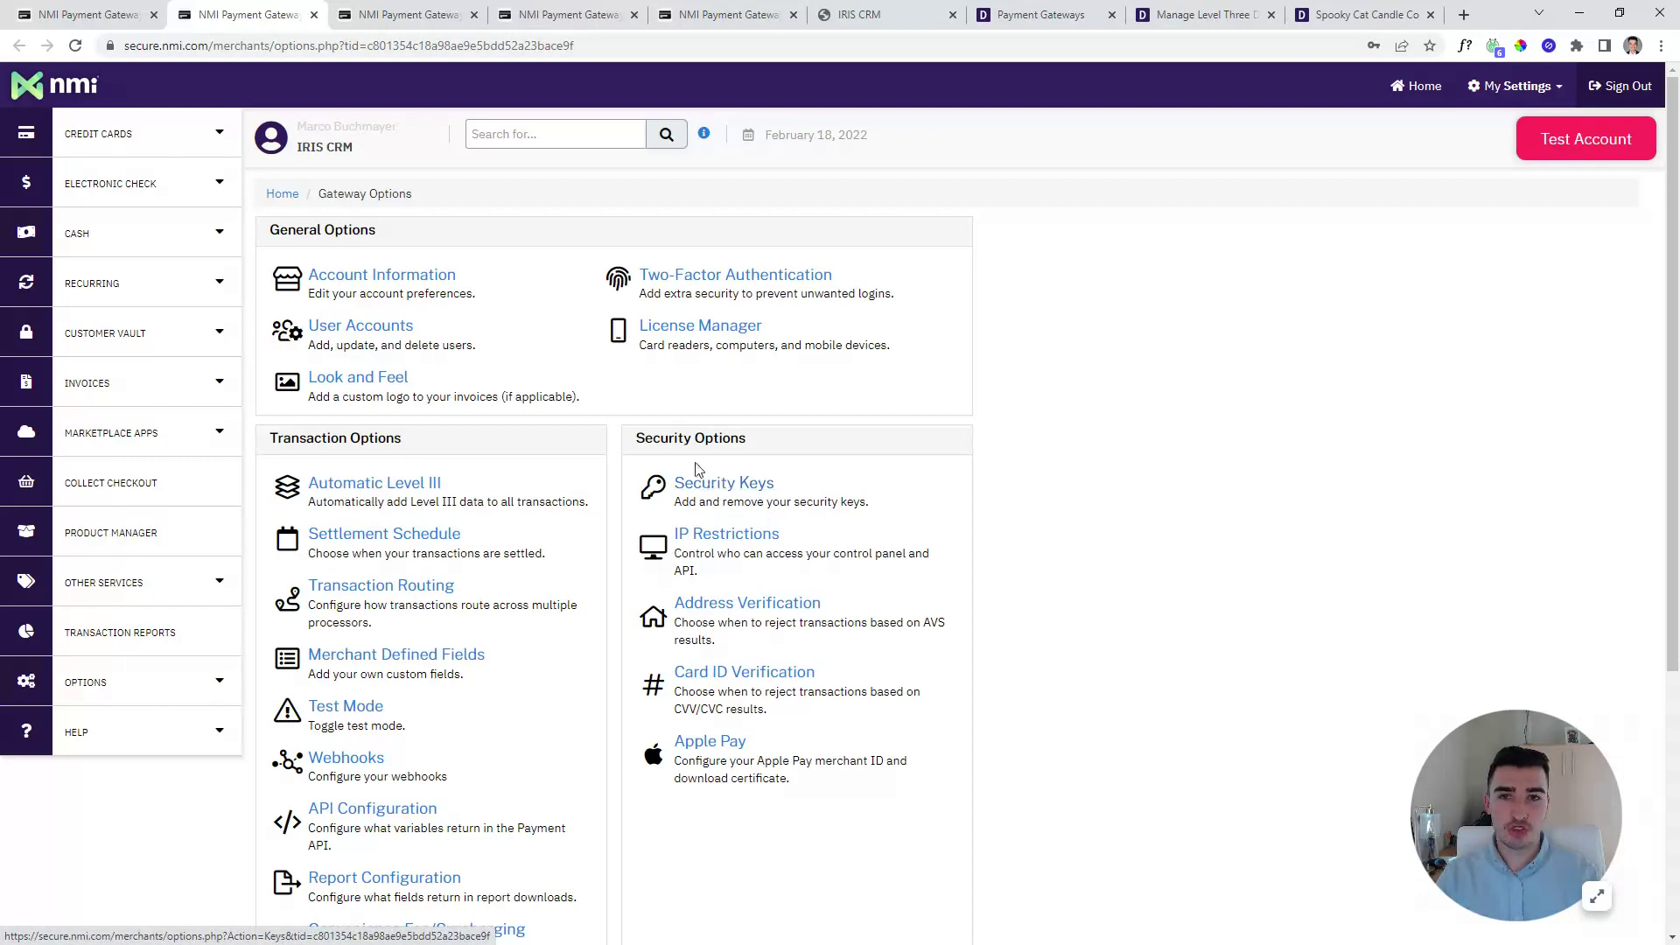
left_click(715, 489)
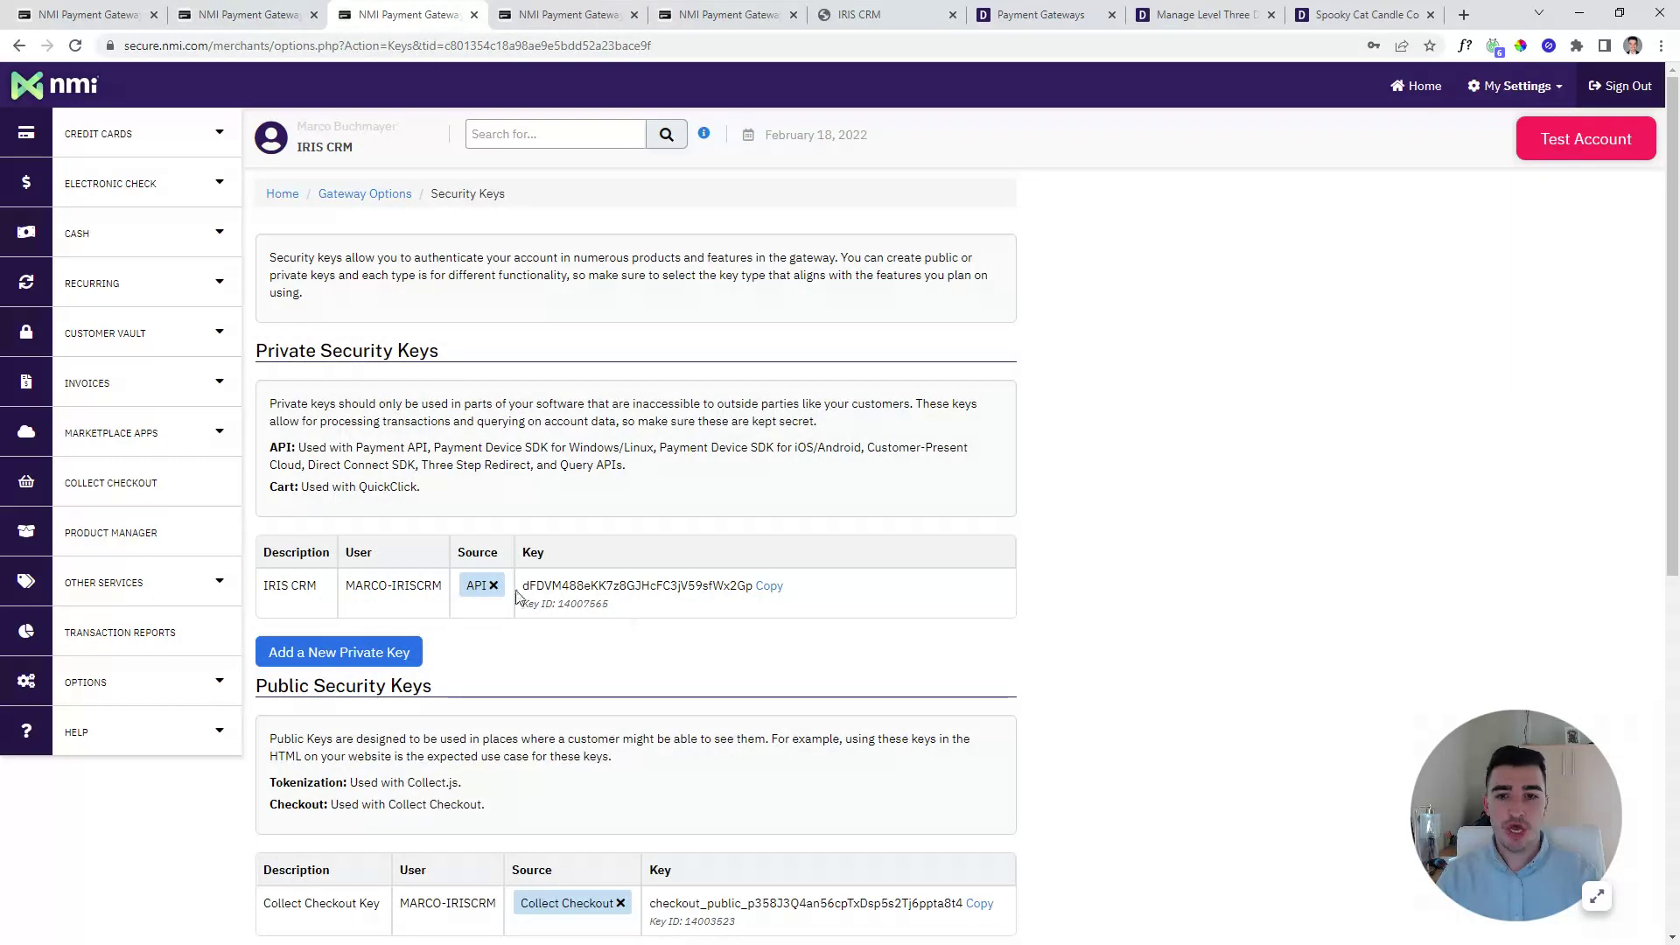
Create a private key named IRIS CRM 2 with API permission, assigned to the account's username, and copy the new key.
left_click(402, 652)
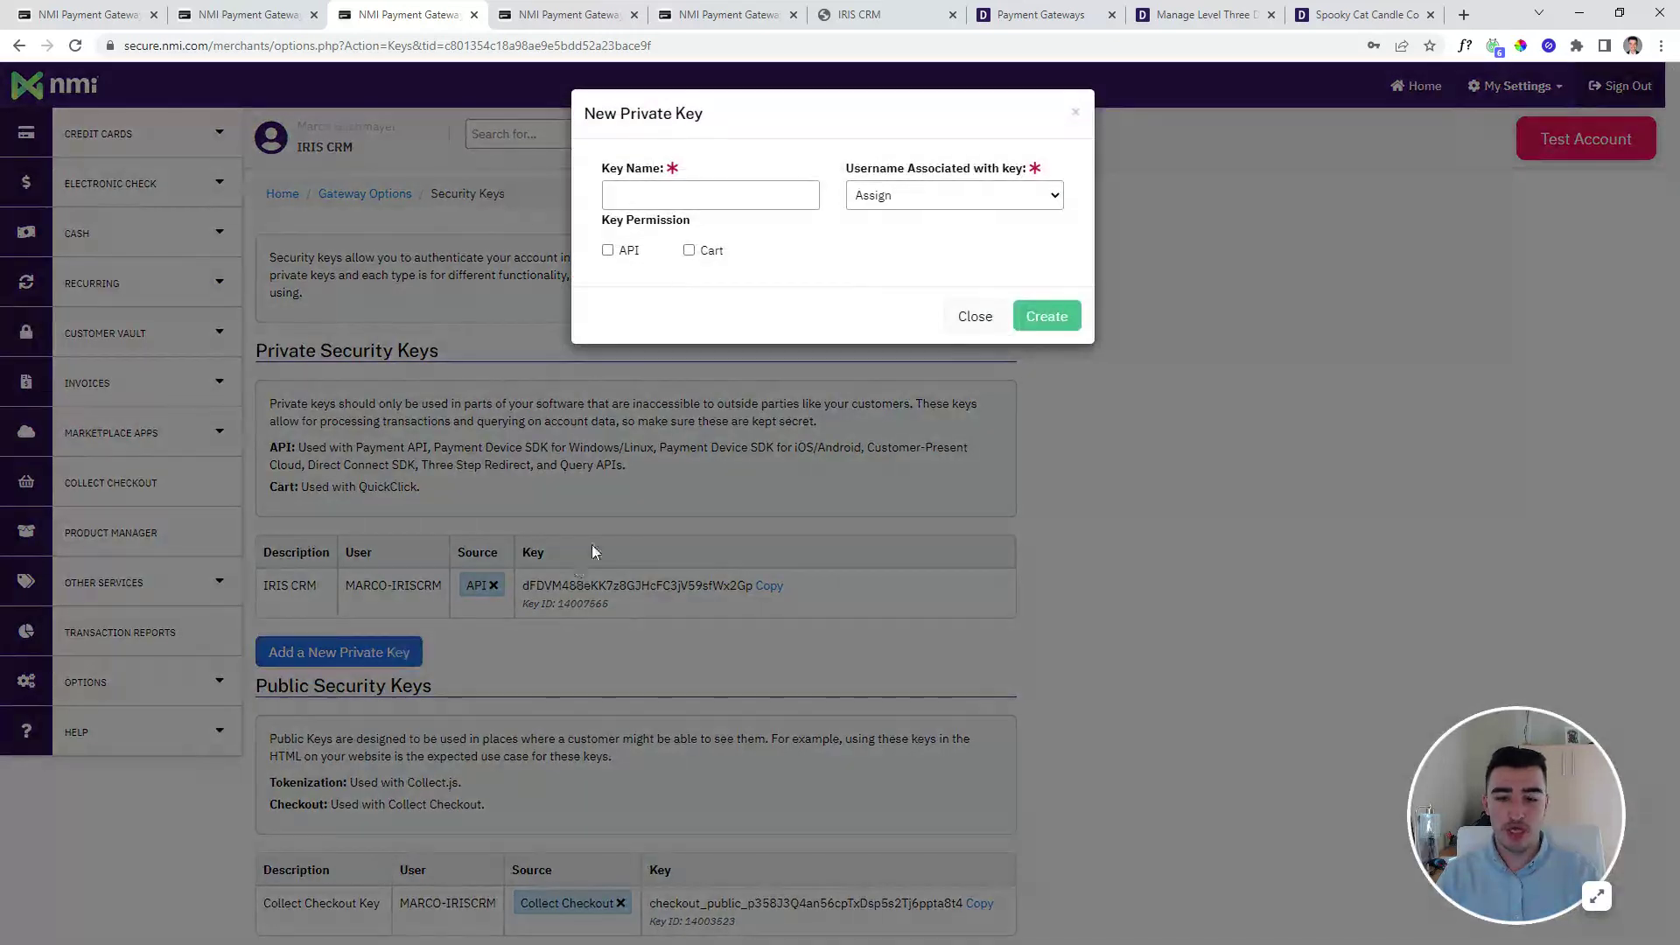
left_click(695, 190)
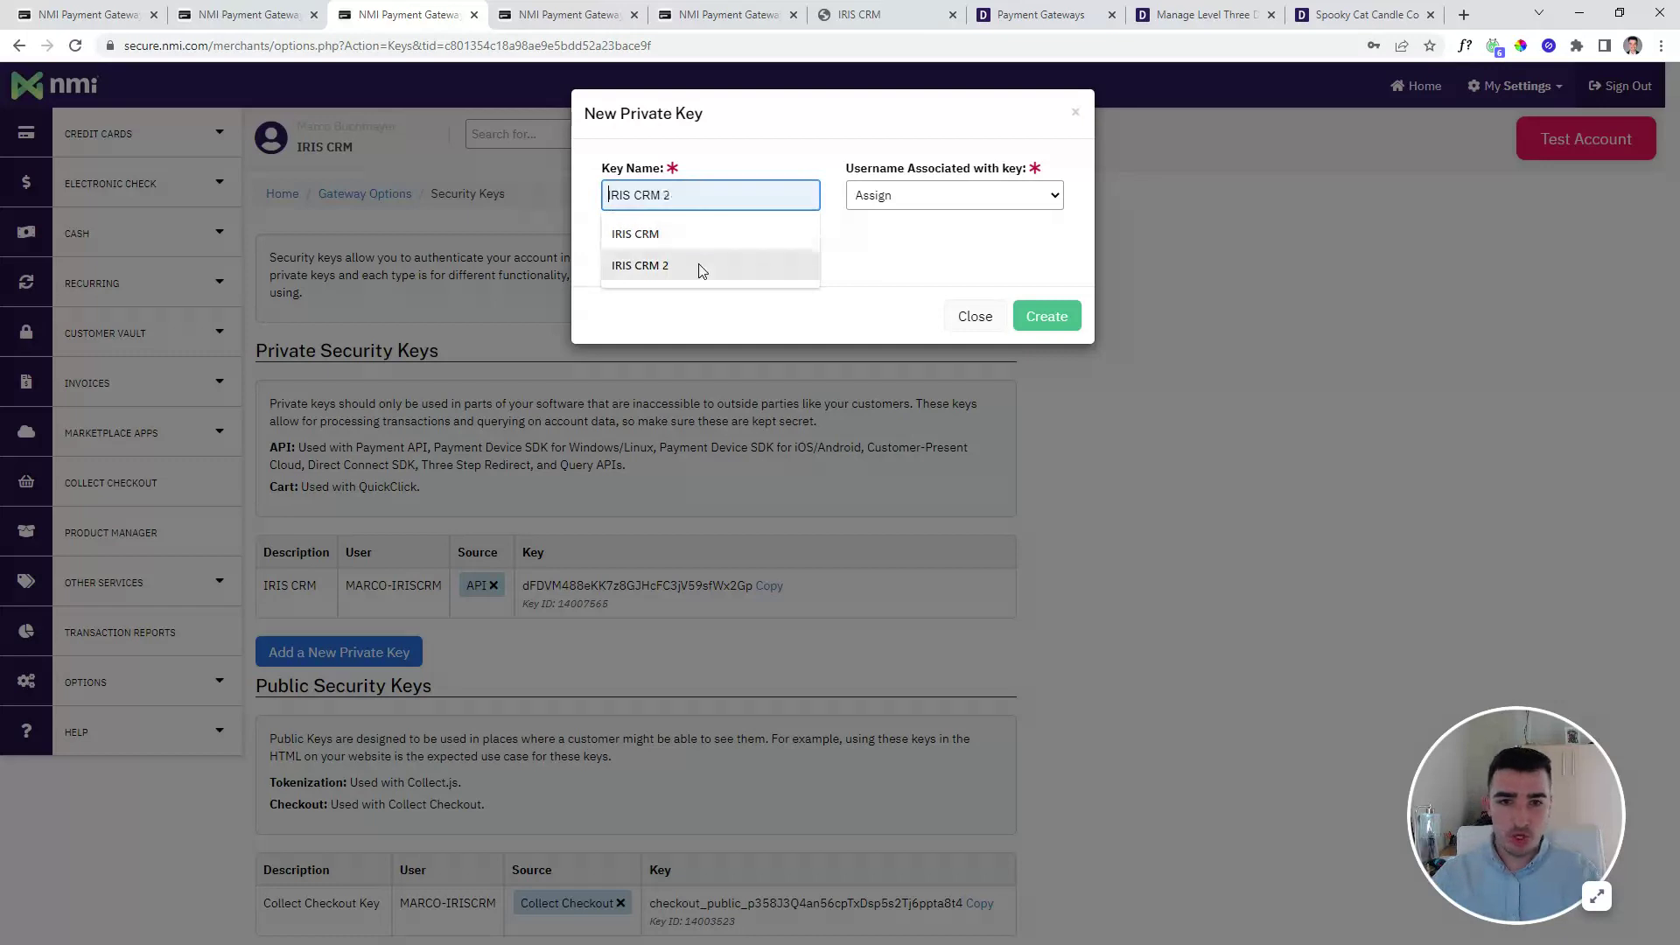
left_click(665, 265)
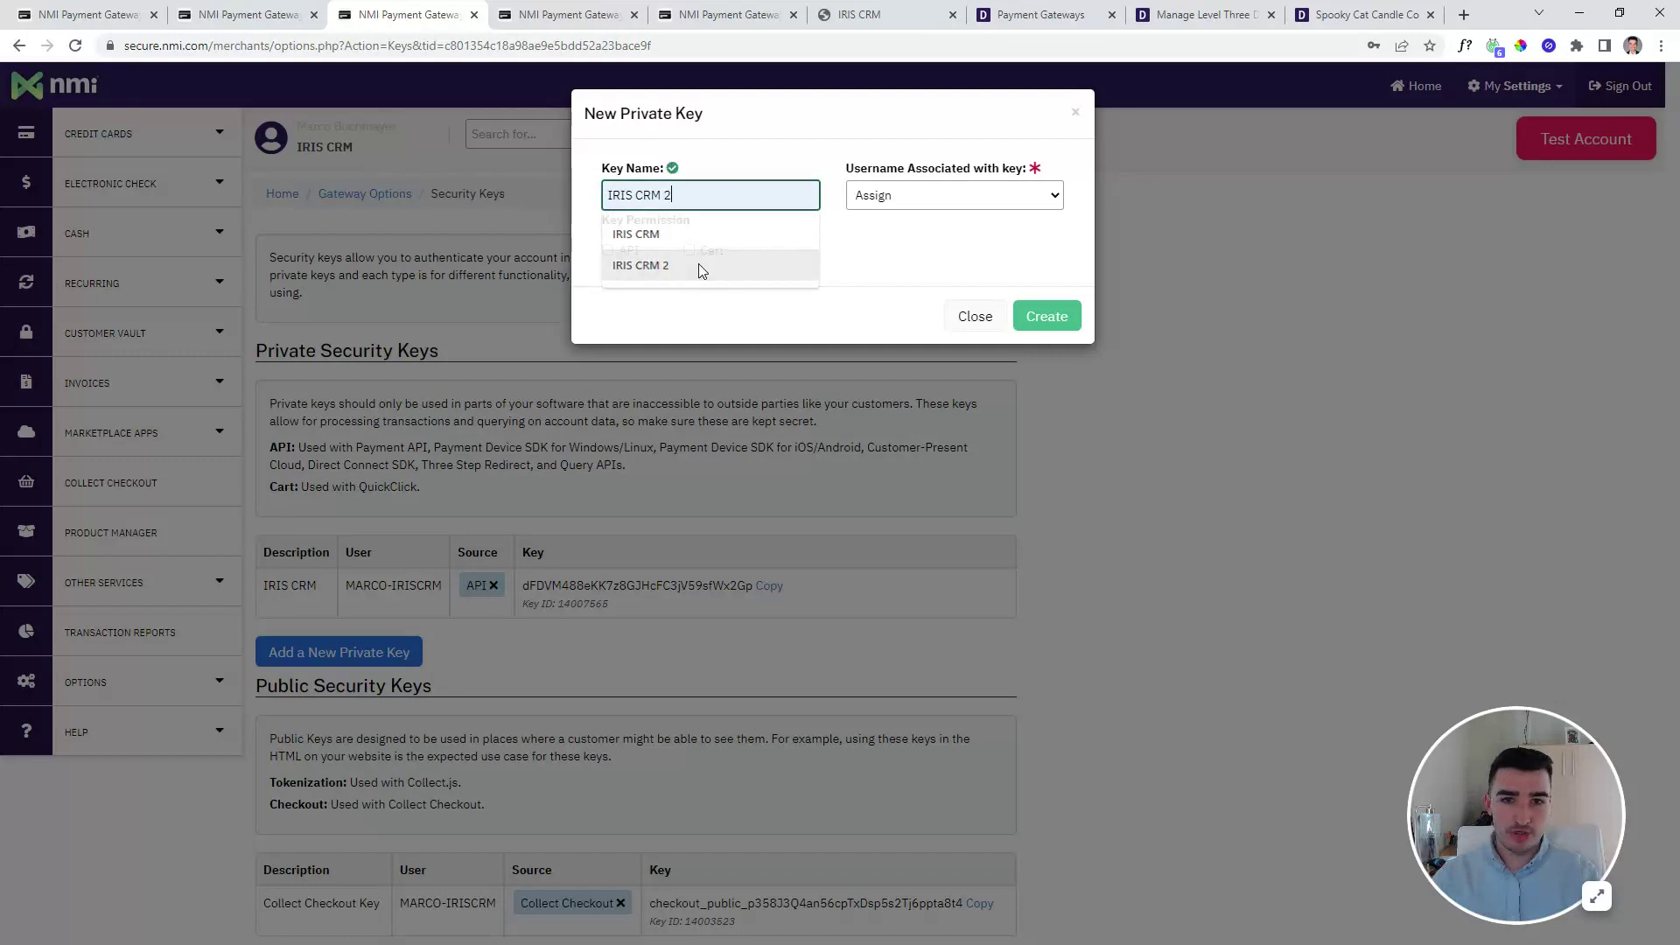
left_click(943, 203)
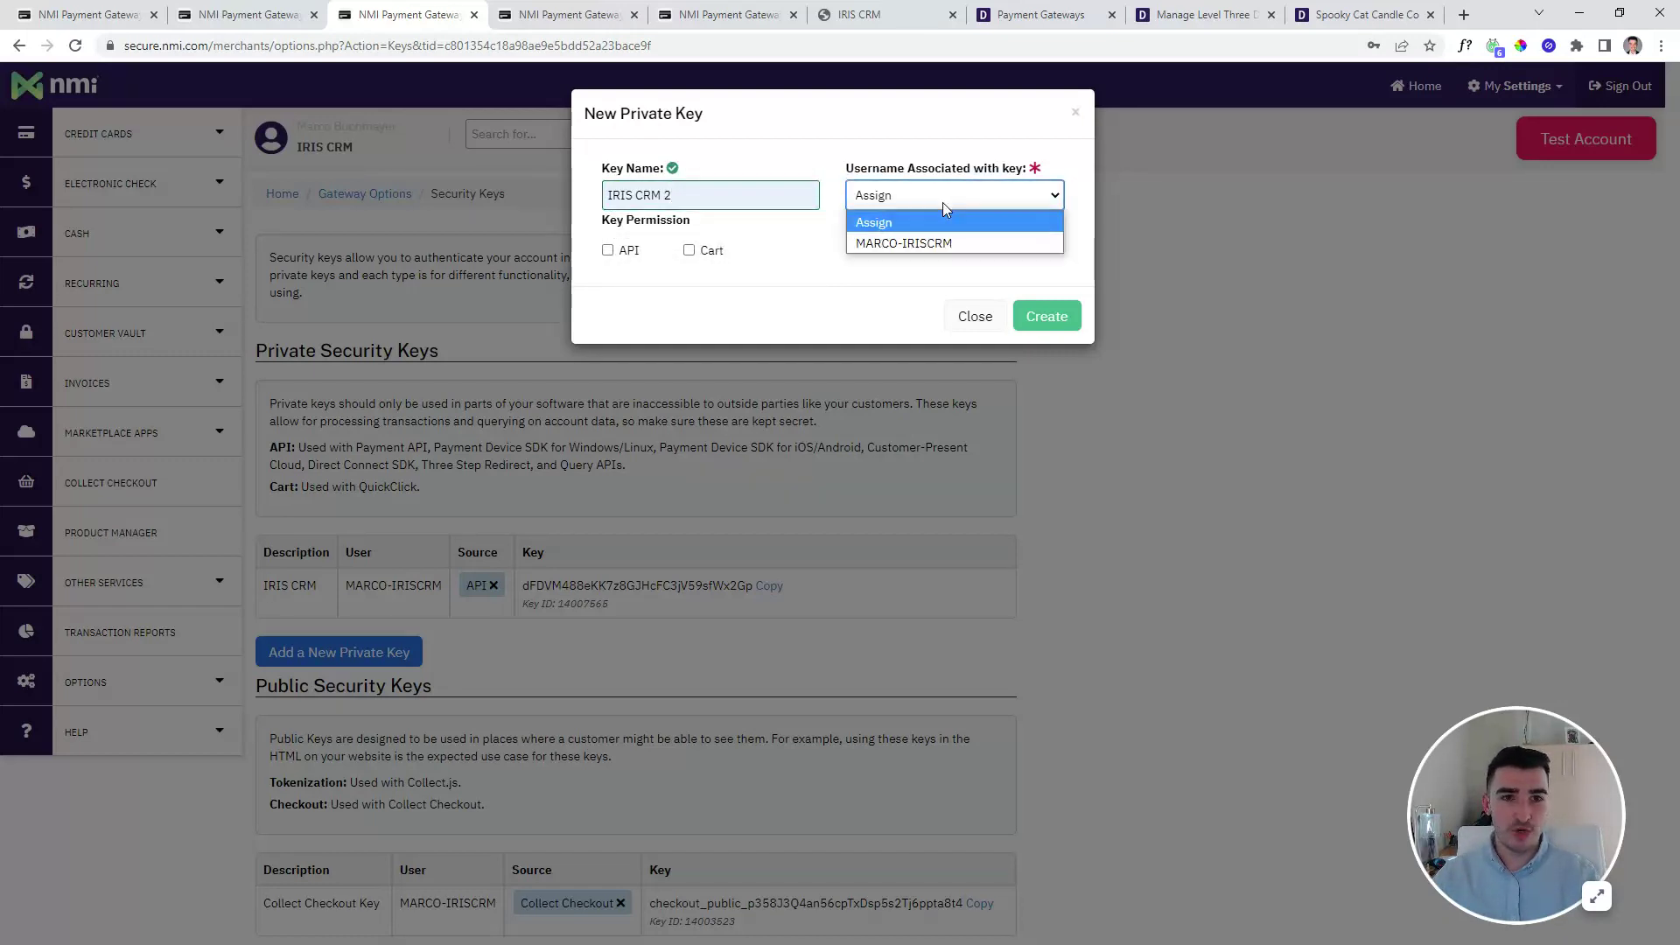
left_click(925, 244)
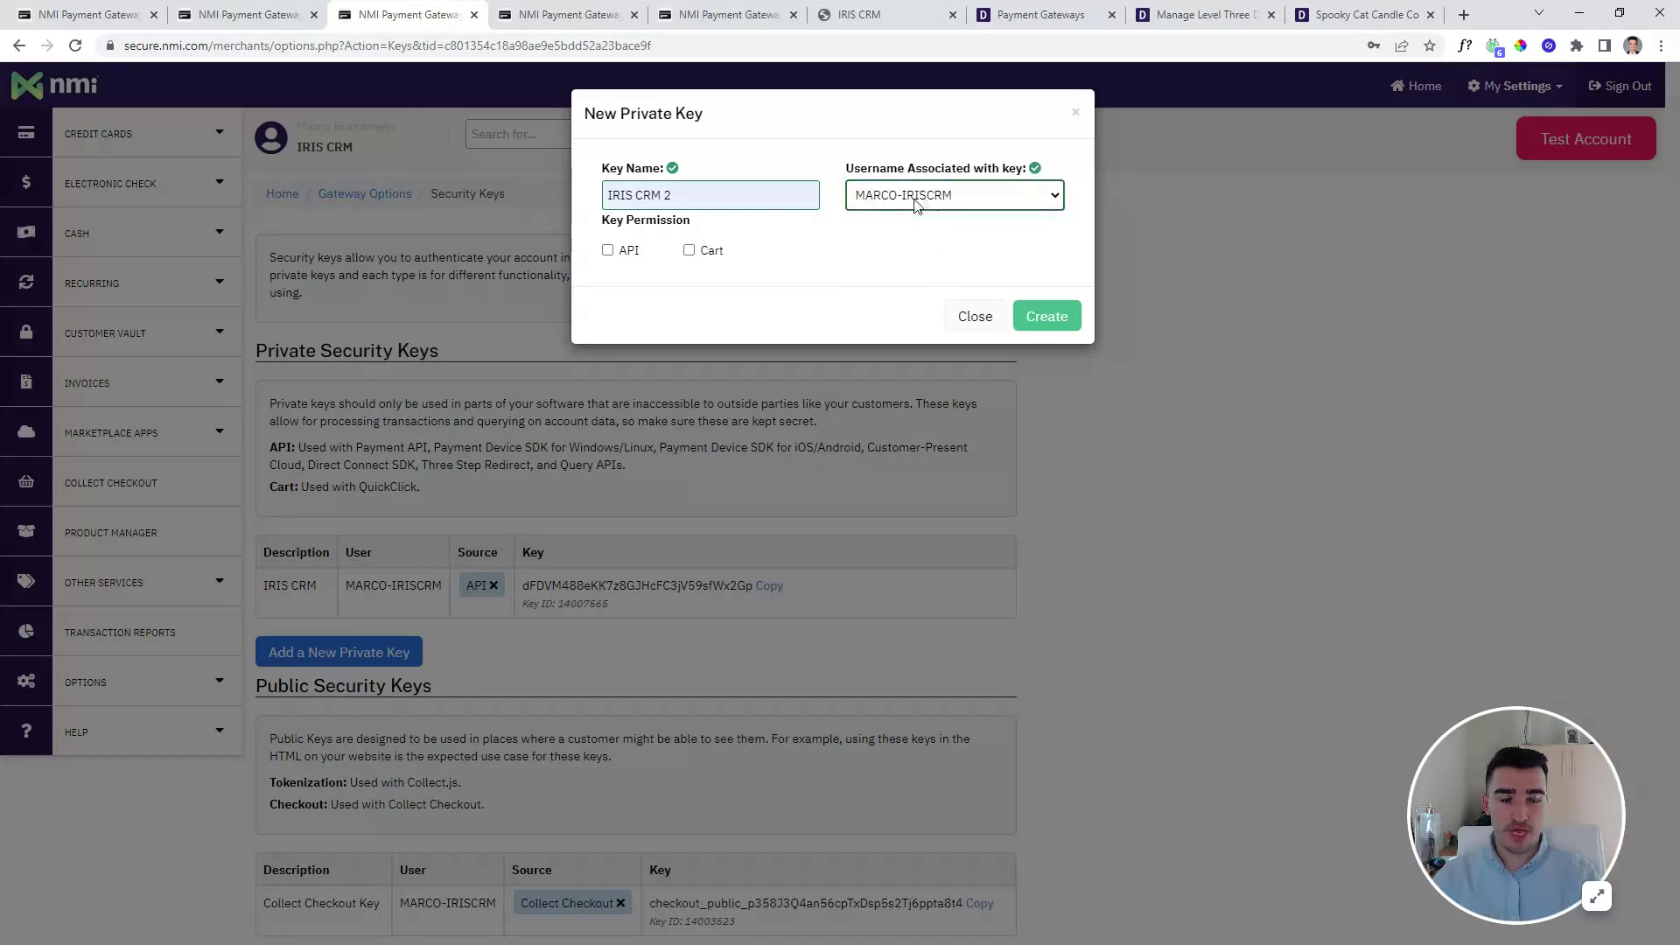
left_click(608, 251)
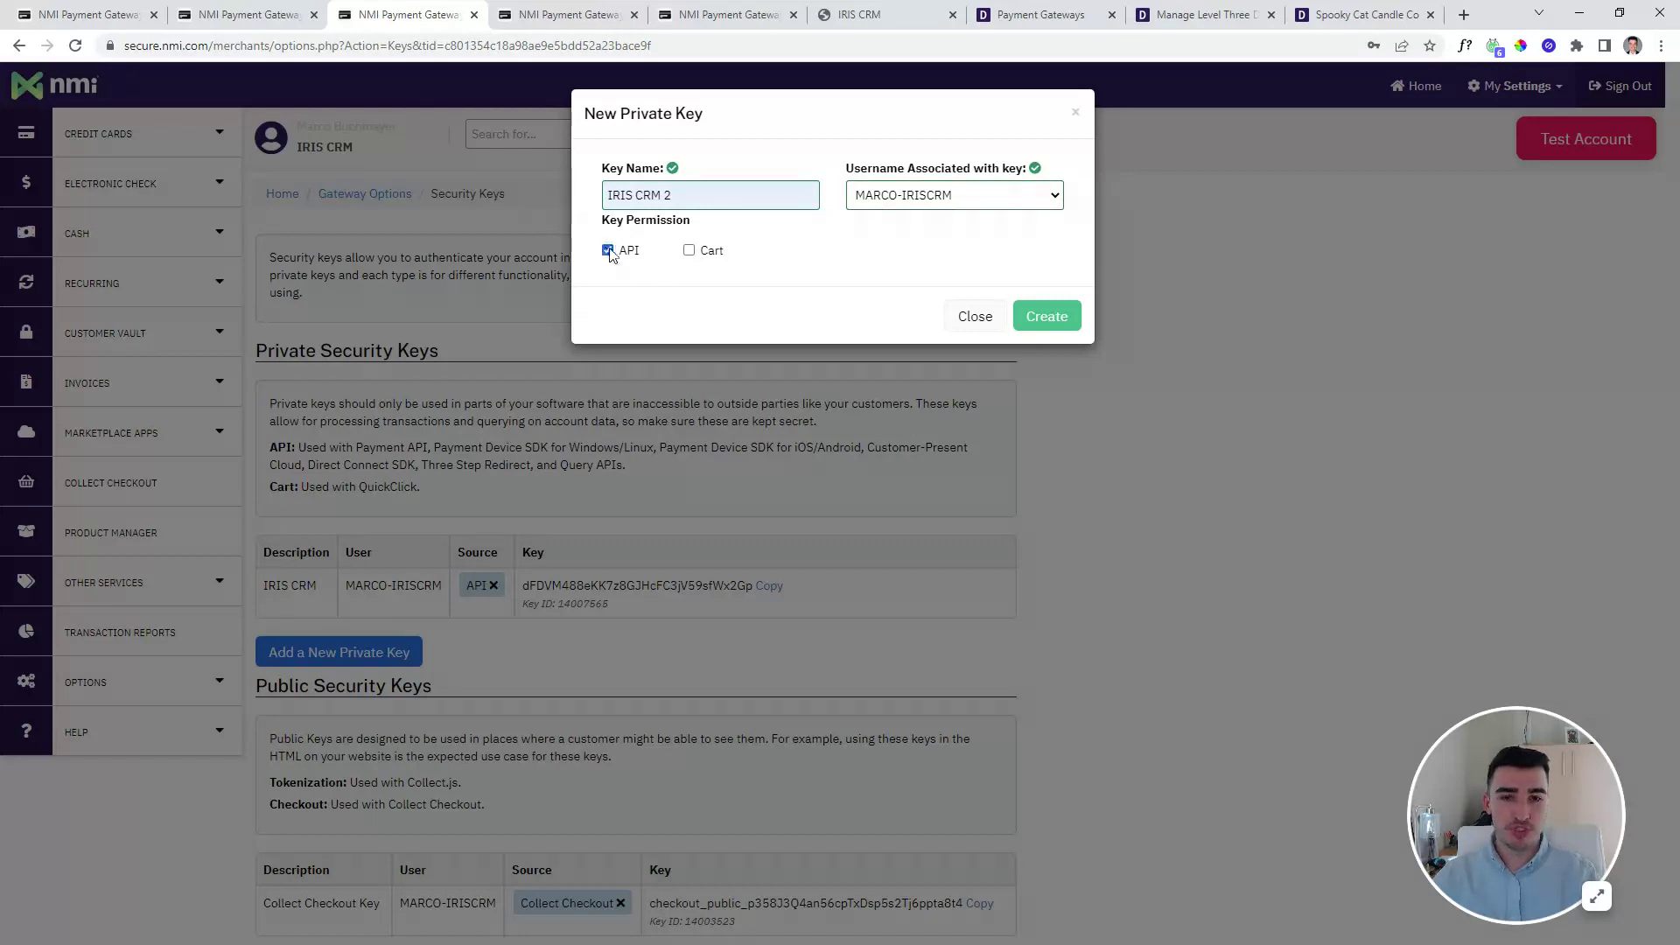
left_click(1056, 320)
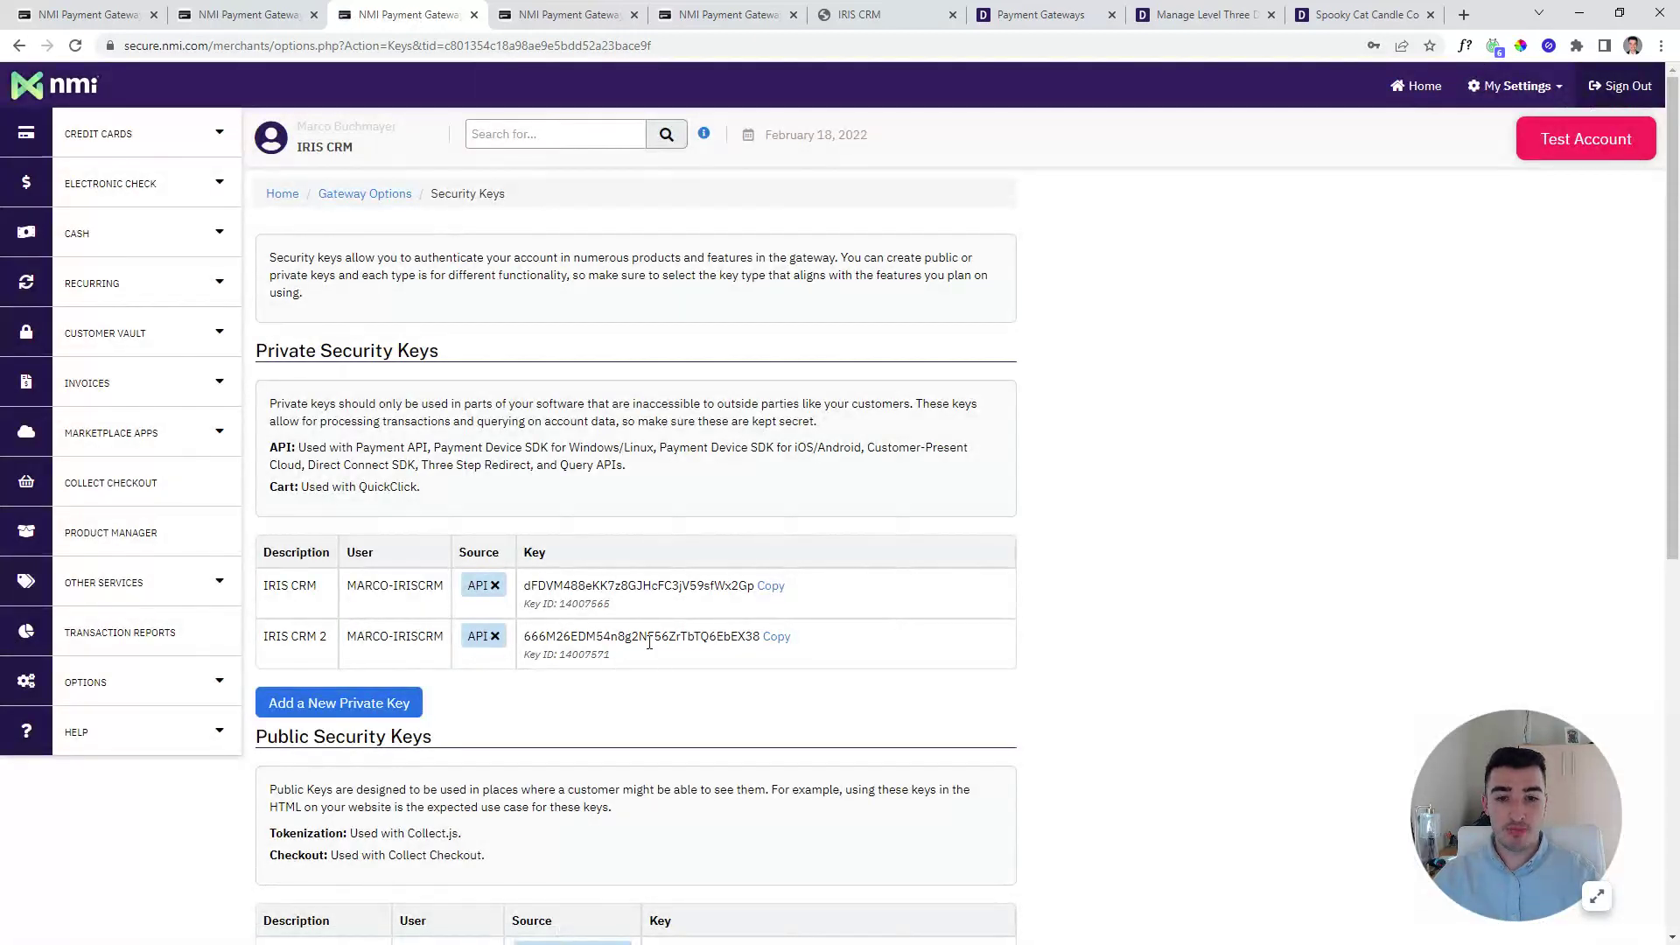
left_click(781, 641)
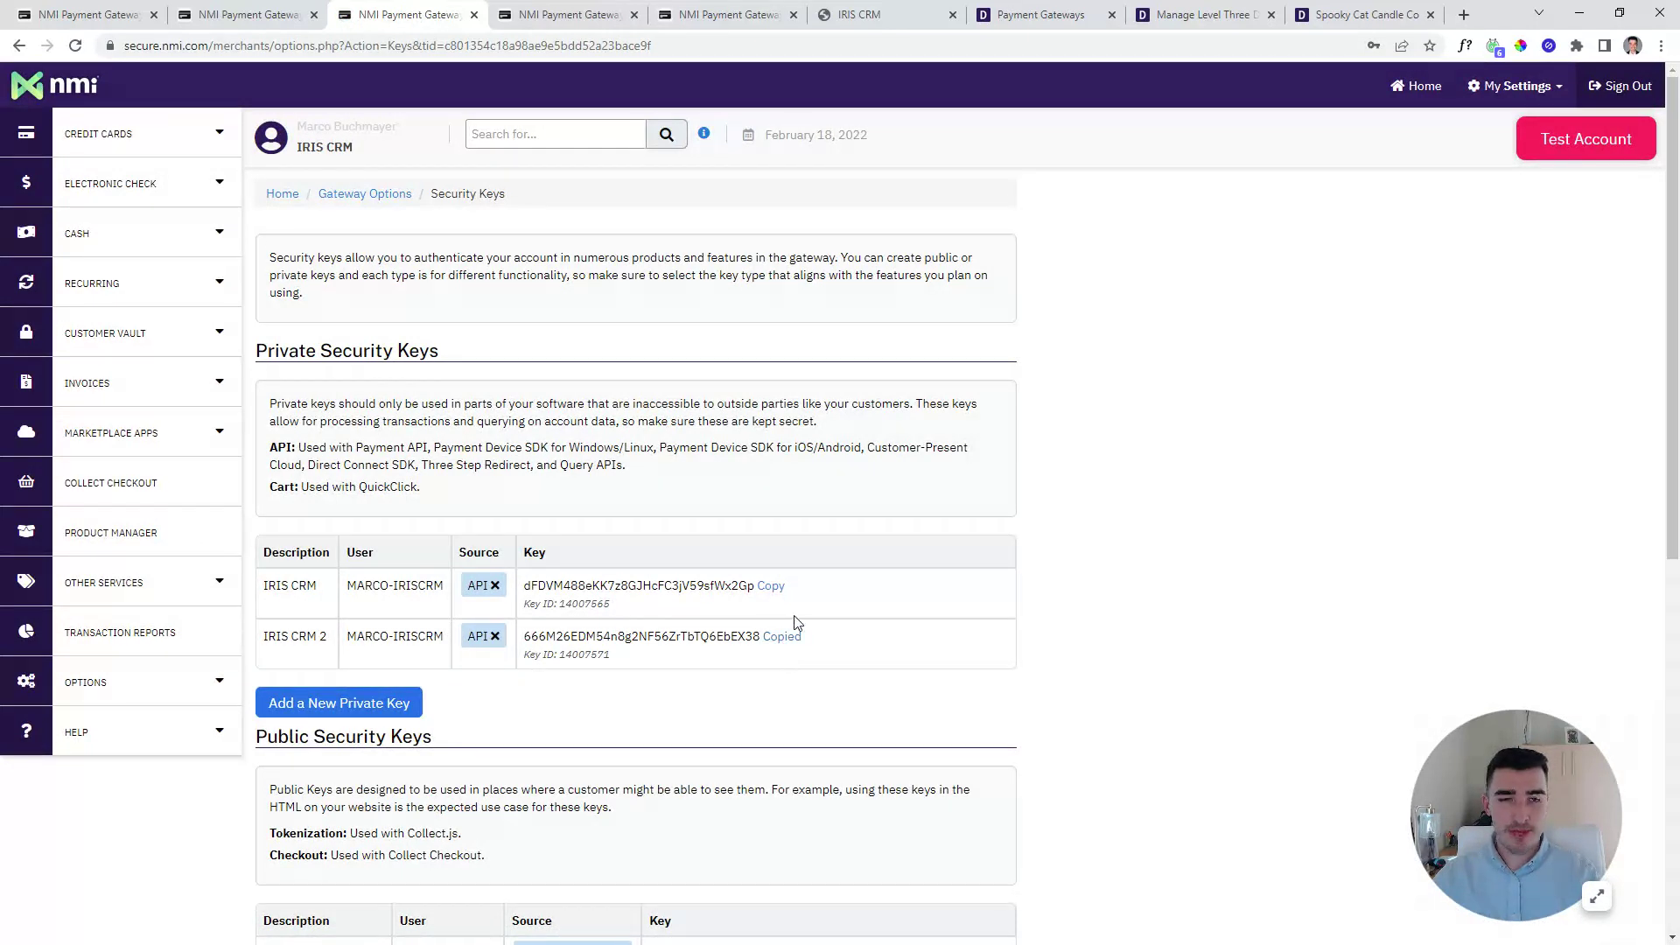
Switch to IRIS CRM and open the NMI credit card payment integration in the administration area.
left_click(871, 21)
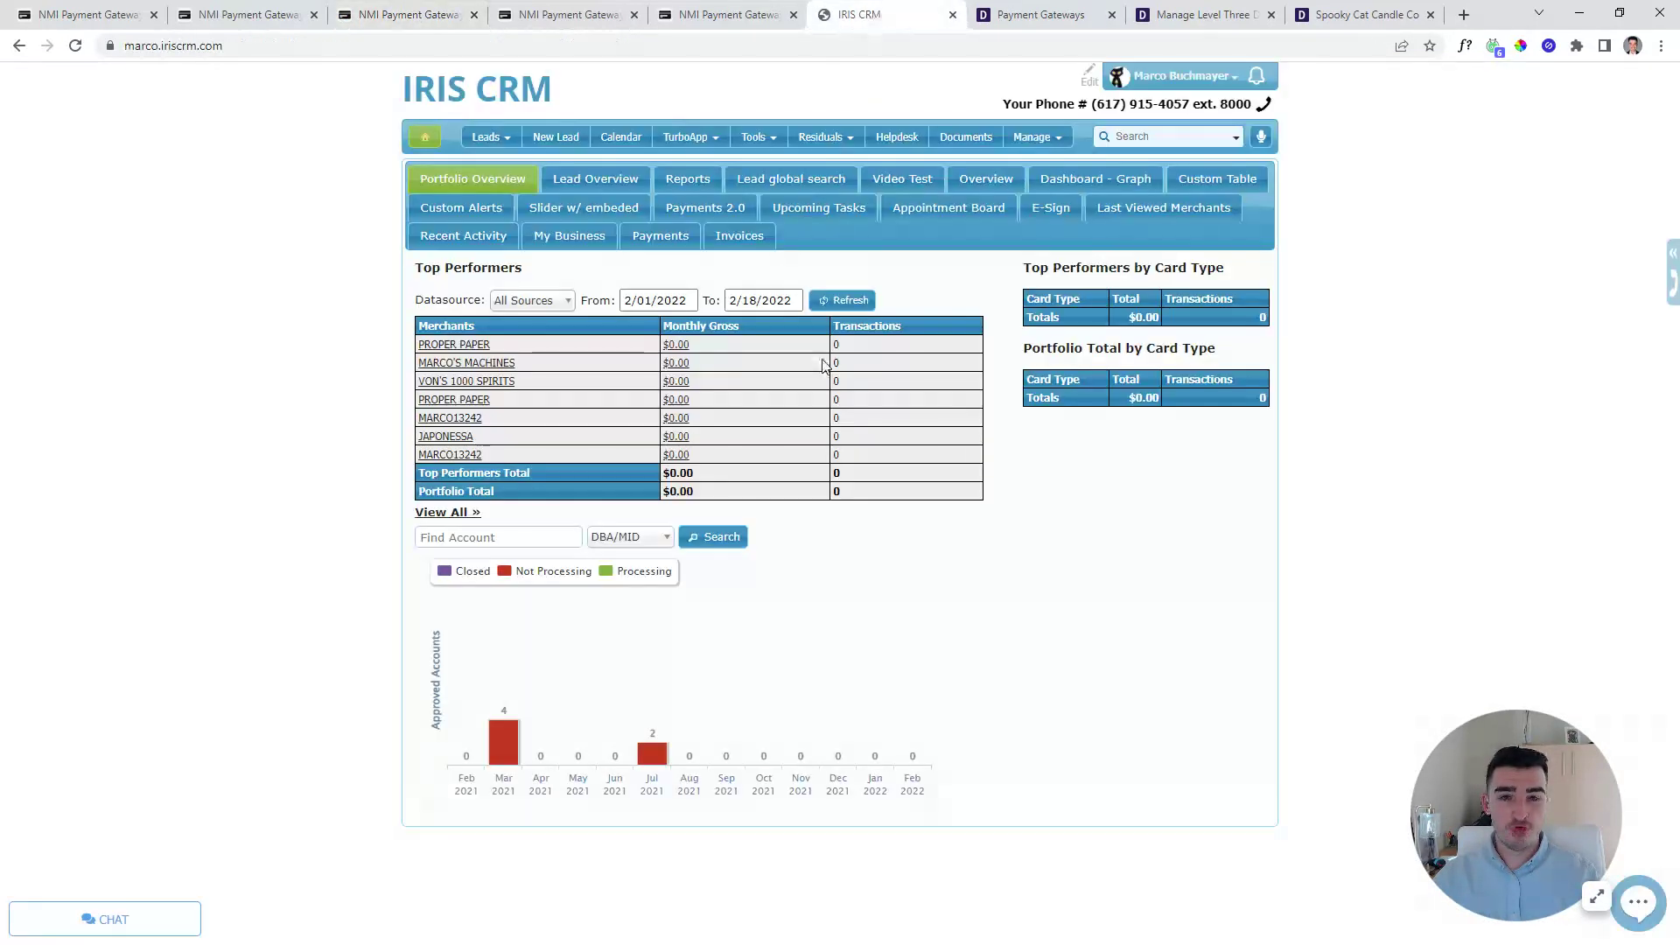
left_click(1050, 140)
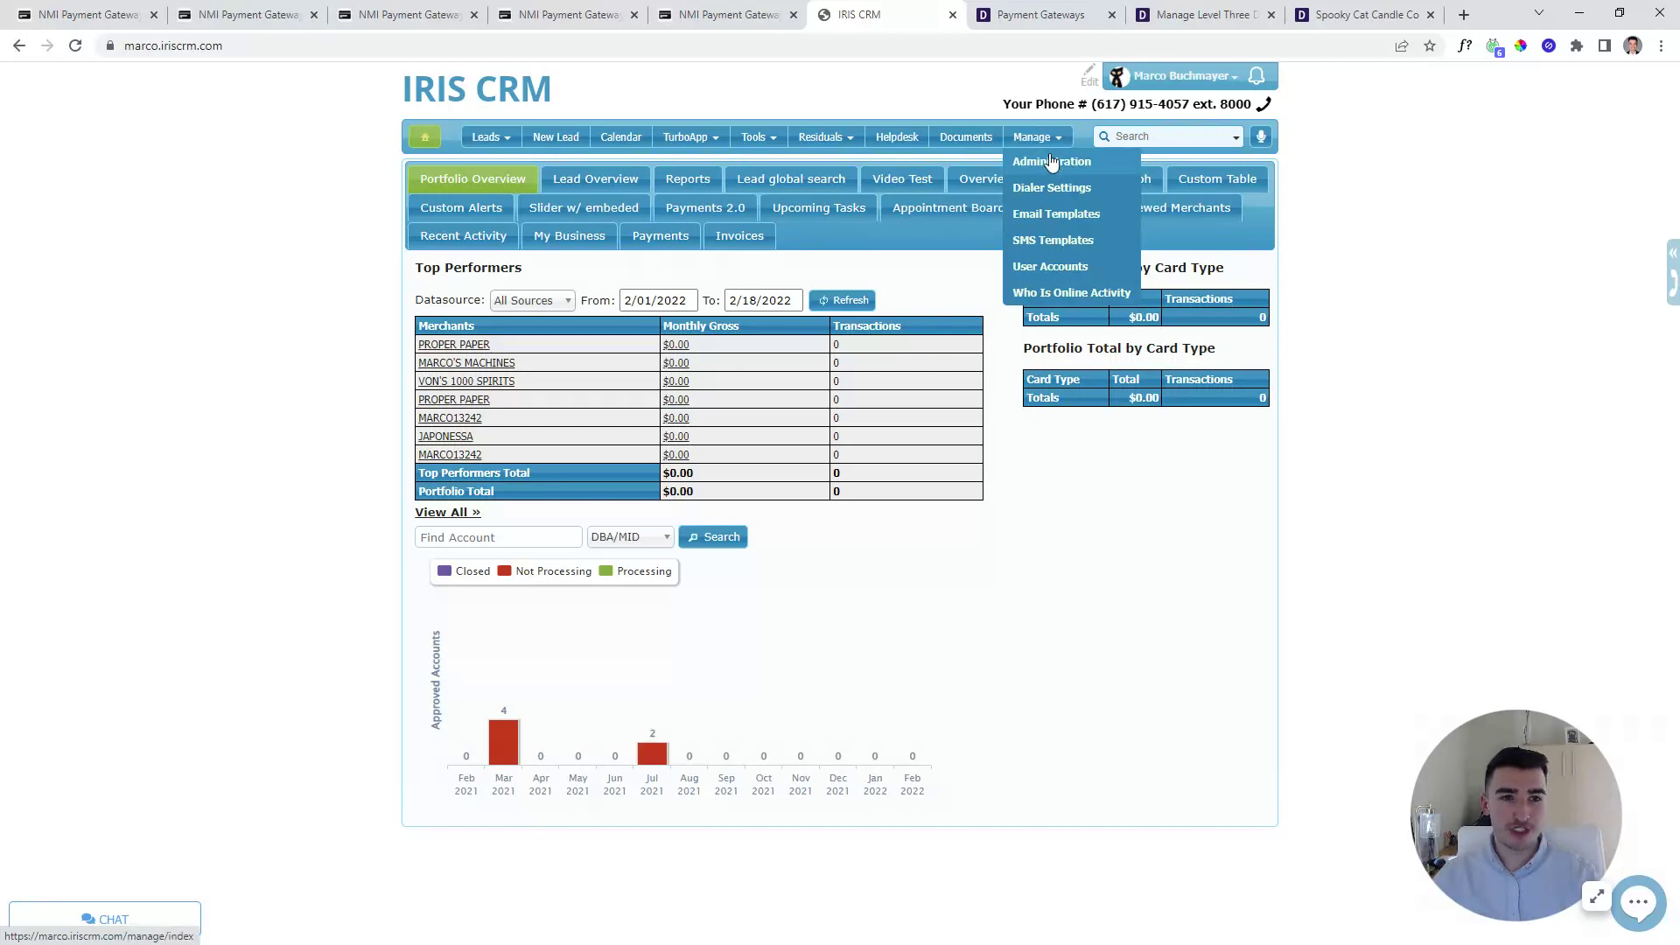
left_click(1050, 161)
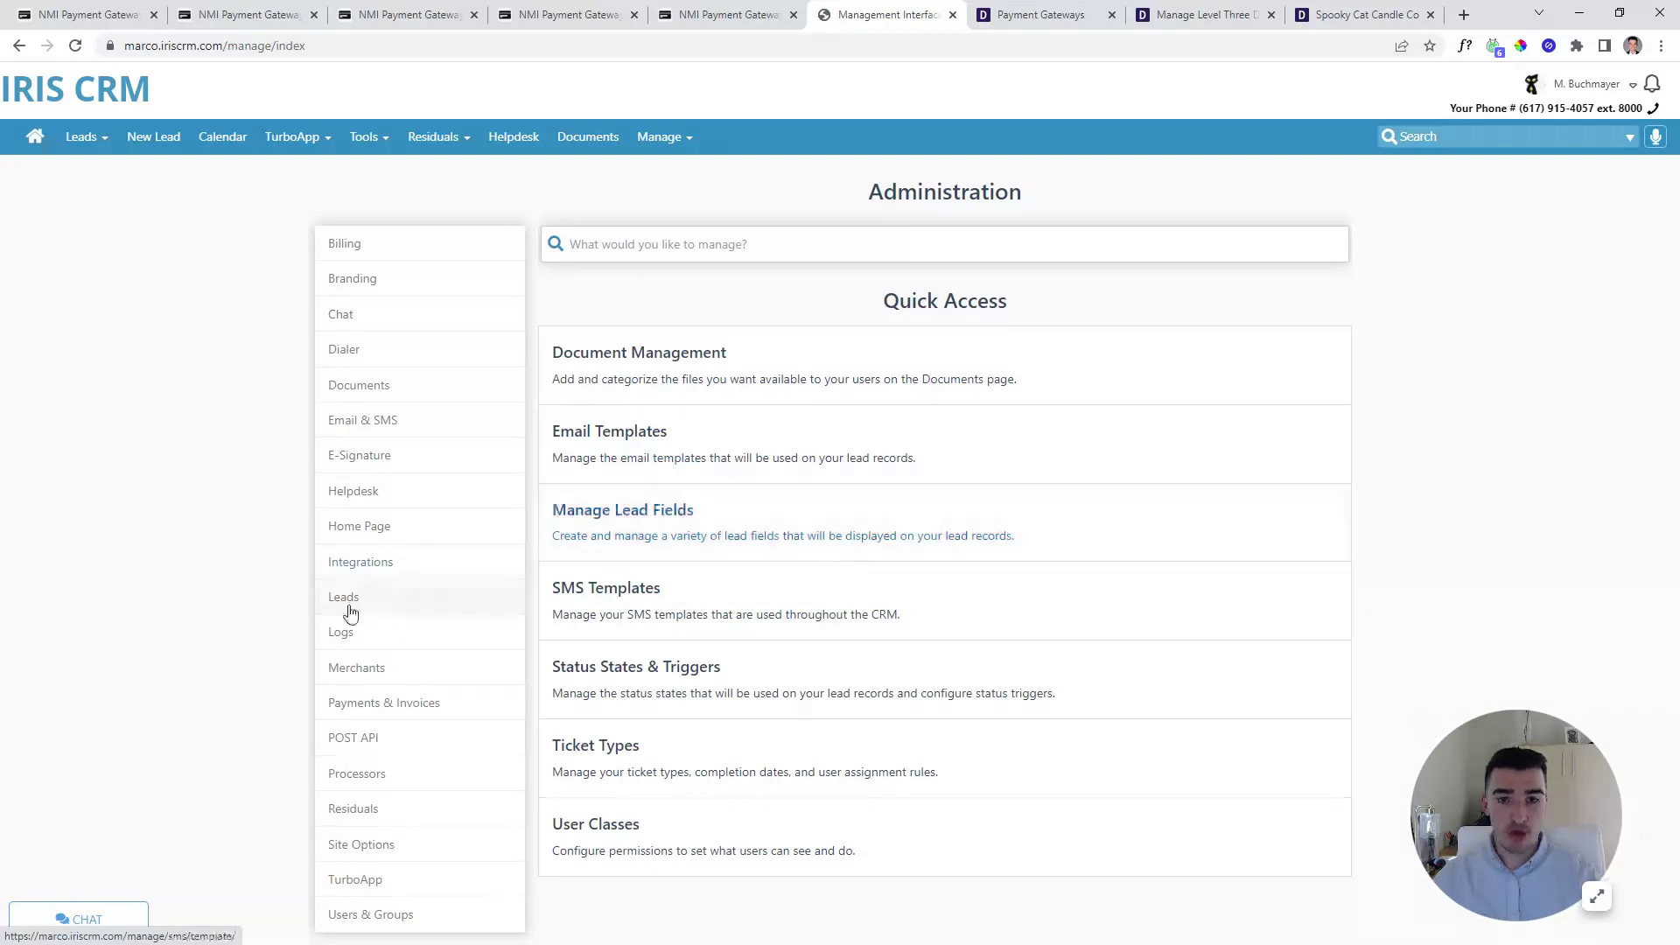
left_click(354, 562)
scroll(852, 643, "down", 2)
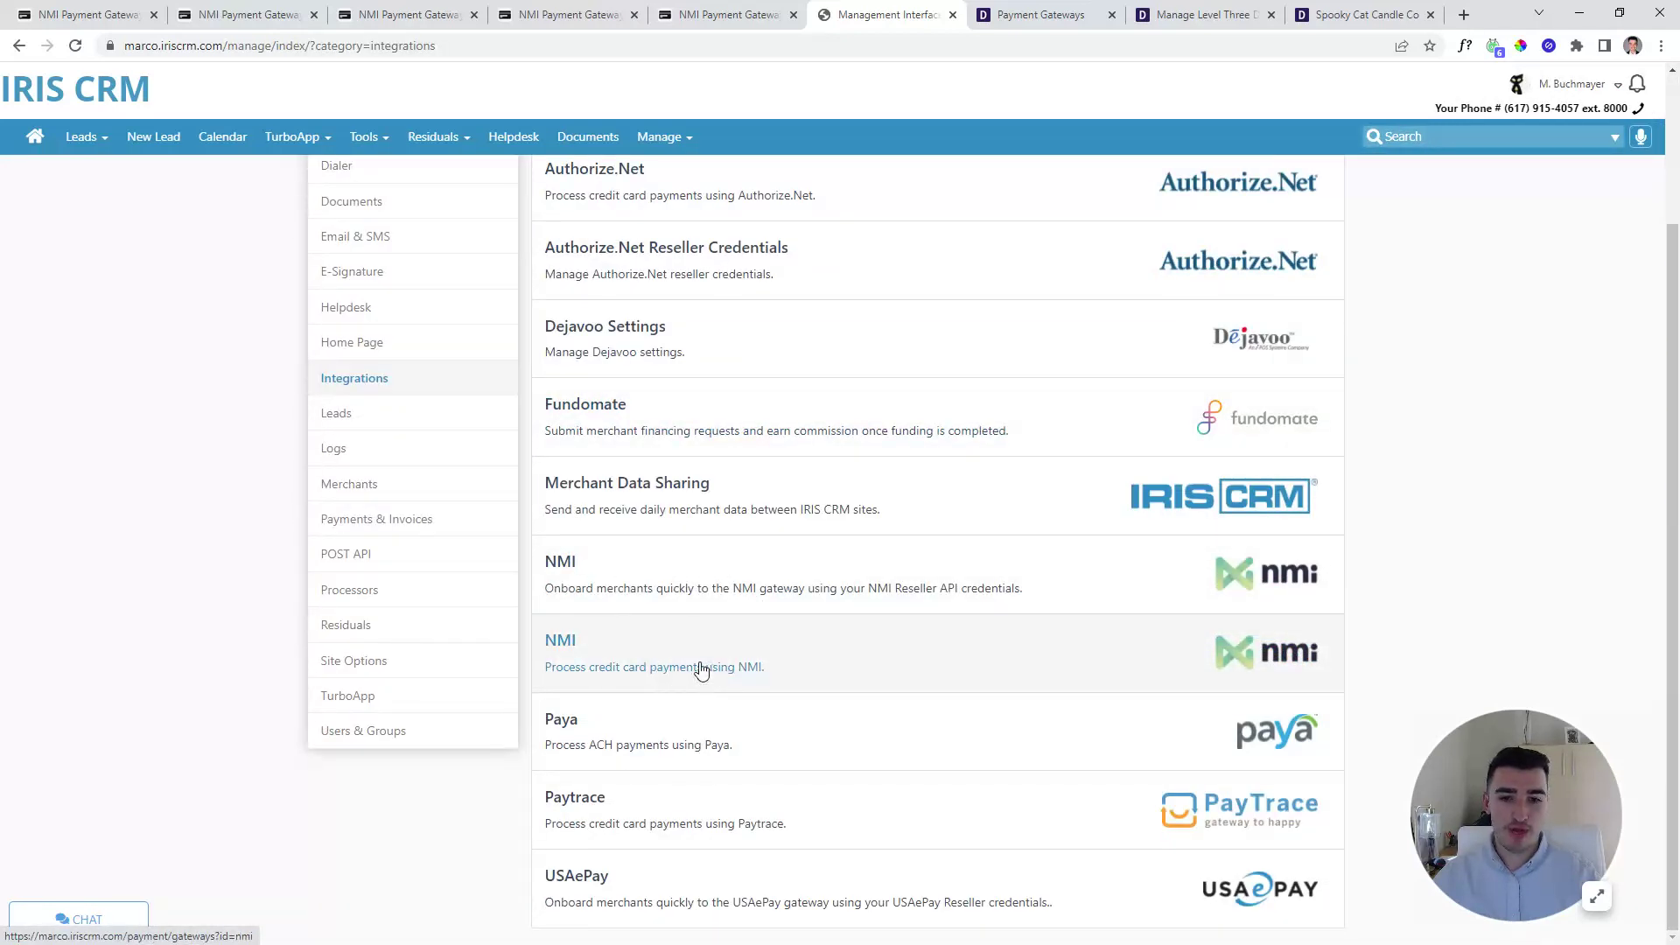
left_click(637, 662)
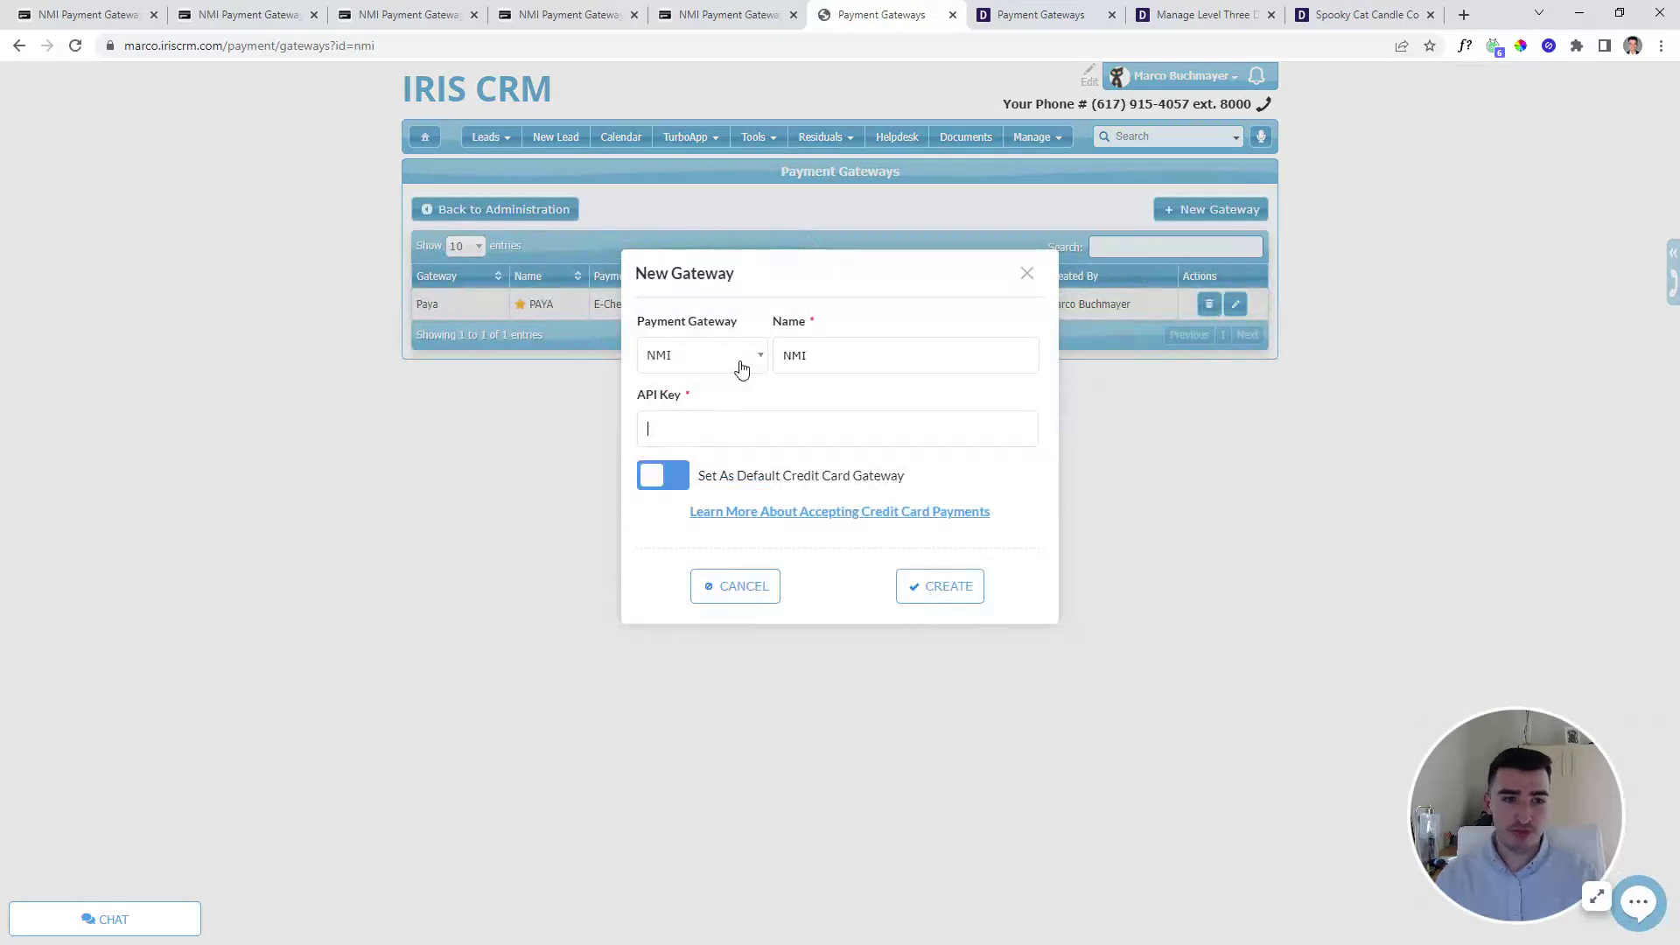
Start a new payment gateway with NMI as the gateway type and paste the copied key as its API key.
left_click(1028, 276)
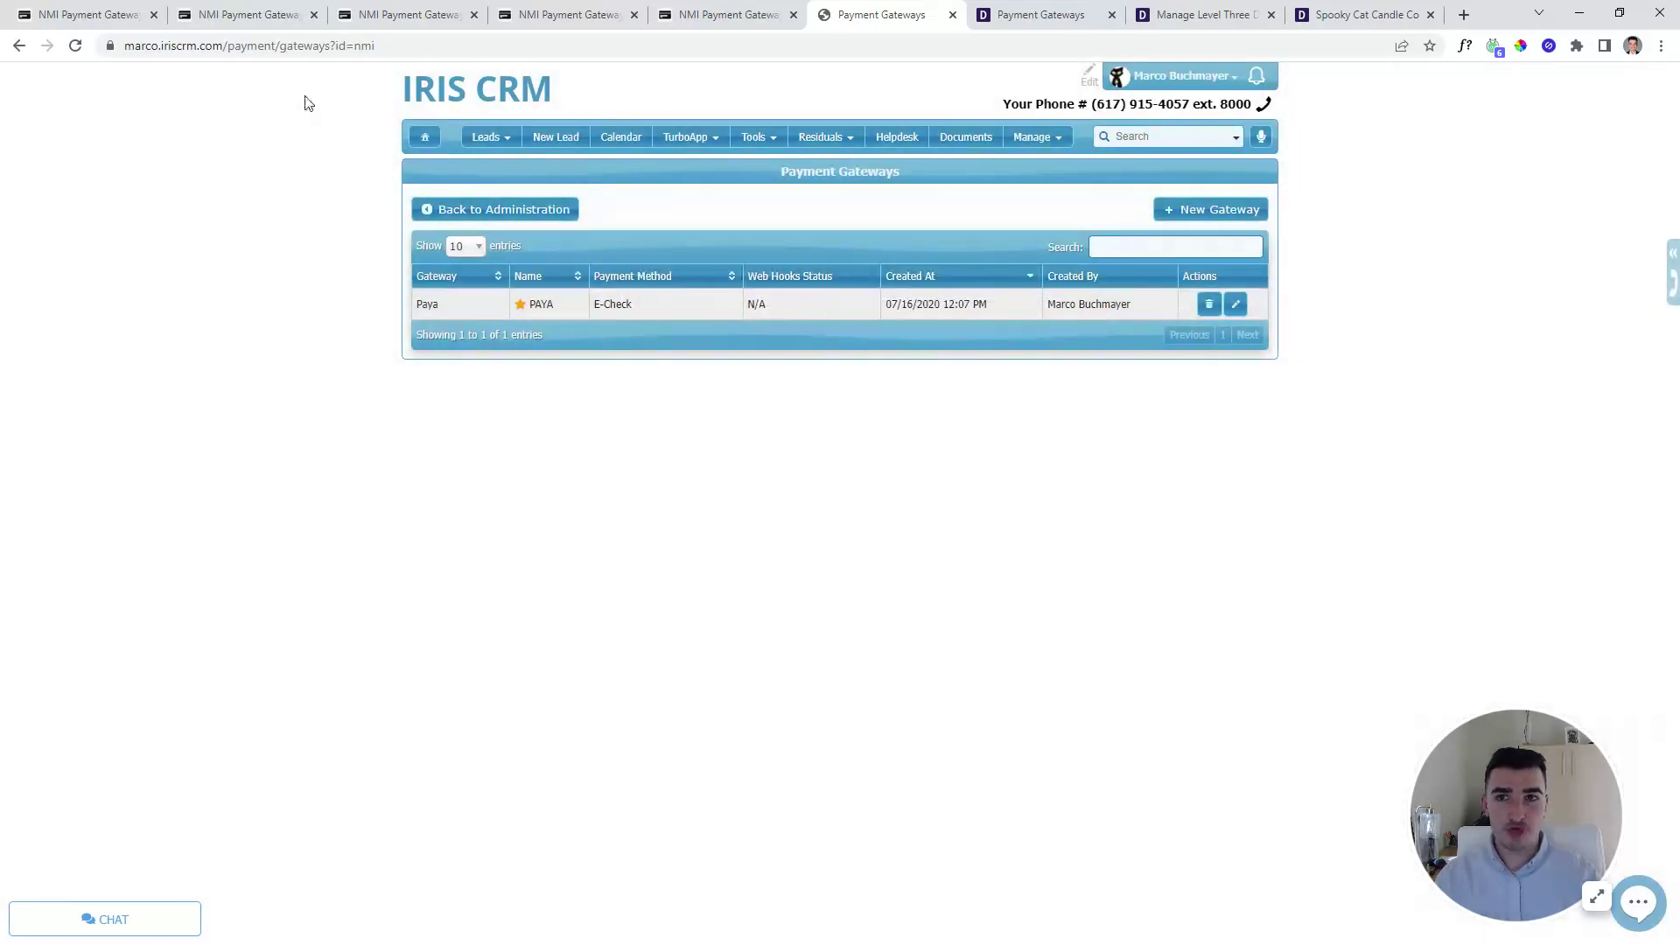
left_click_drag(226, 48, 332, 49)
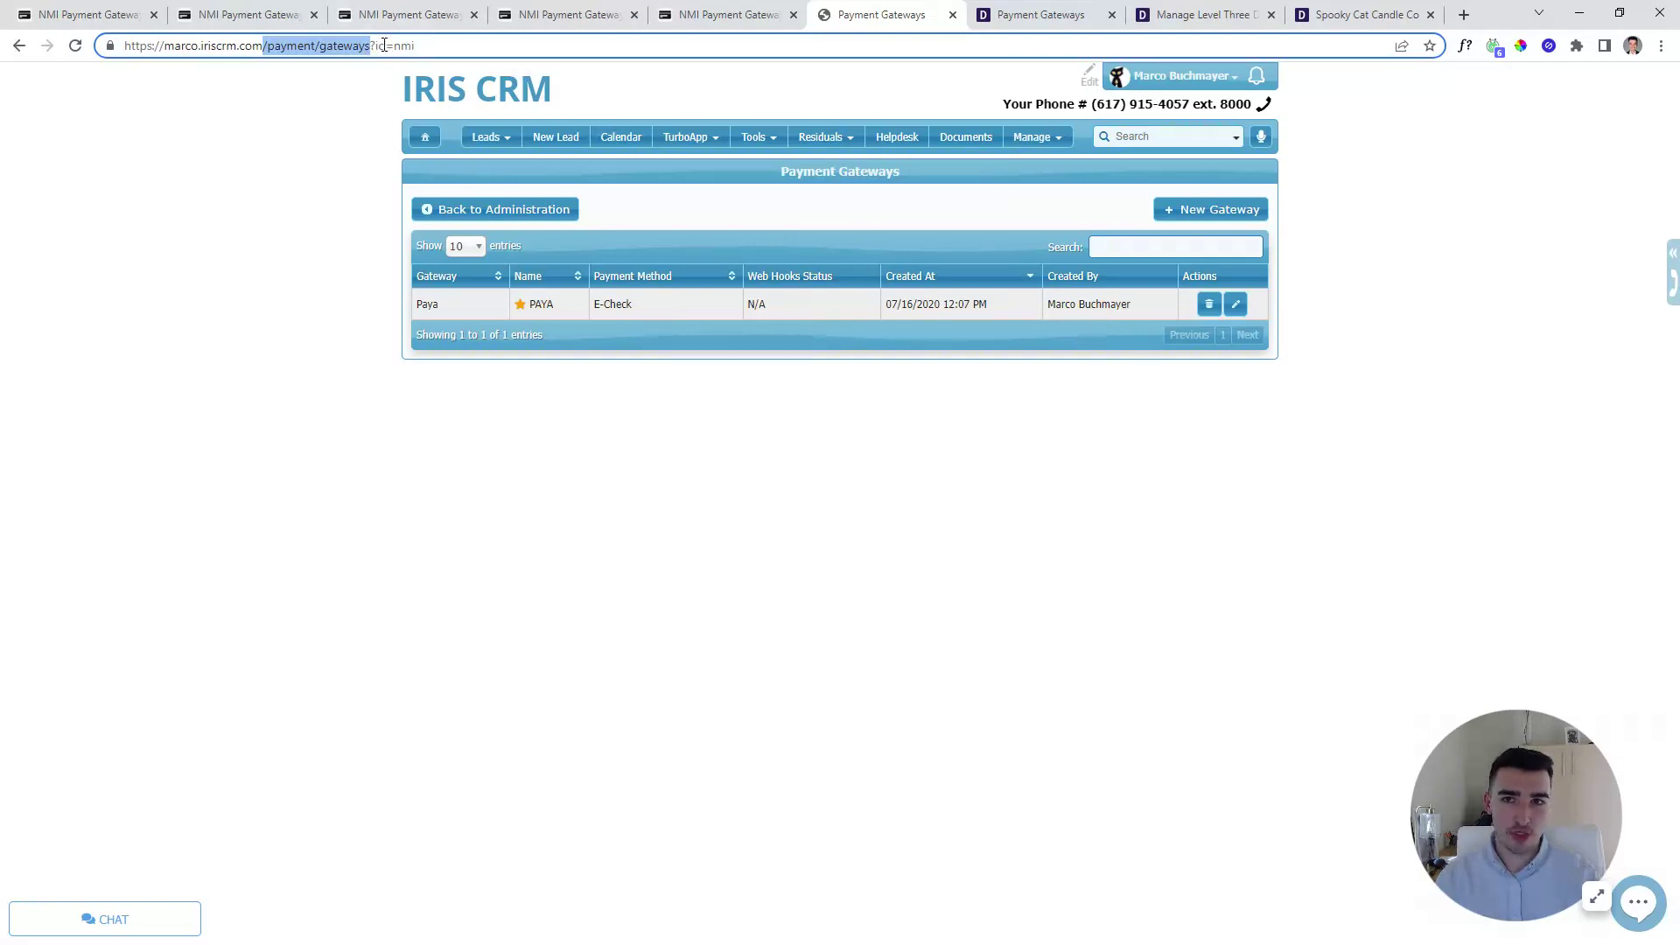
left_click(1212, 212)
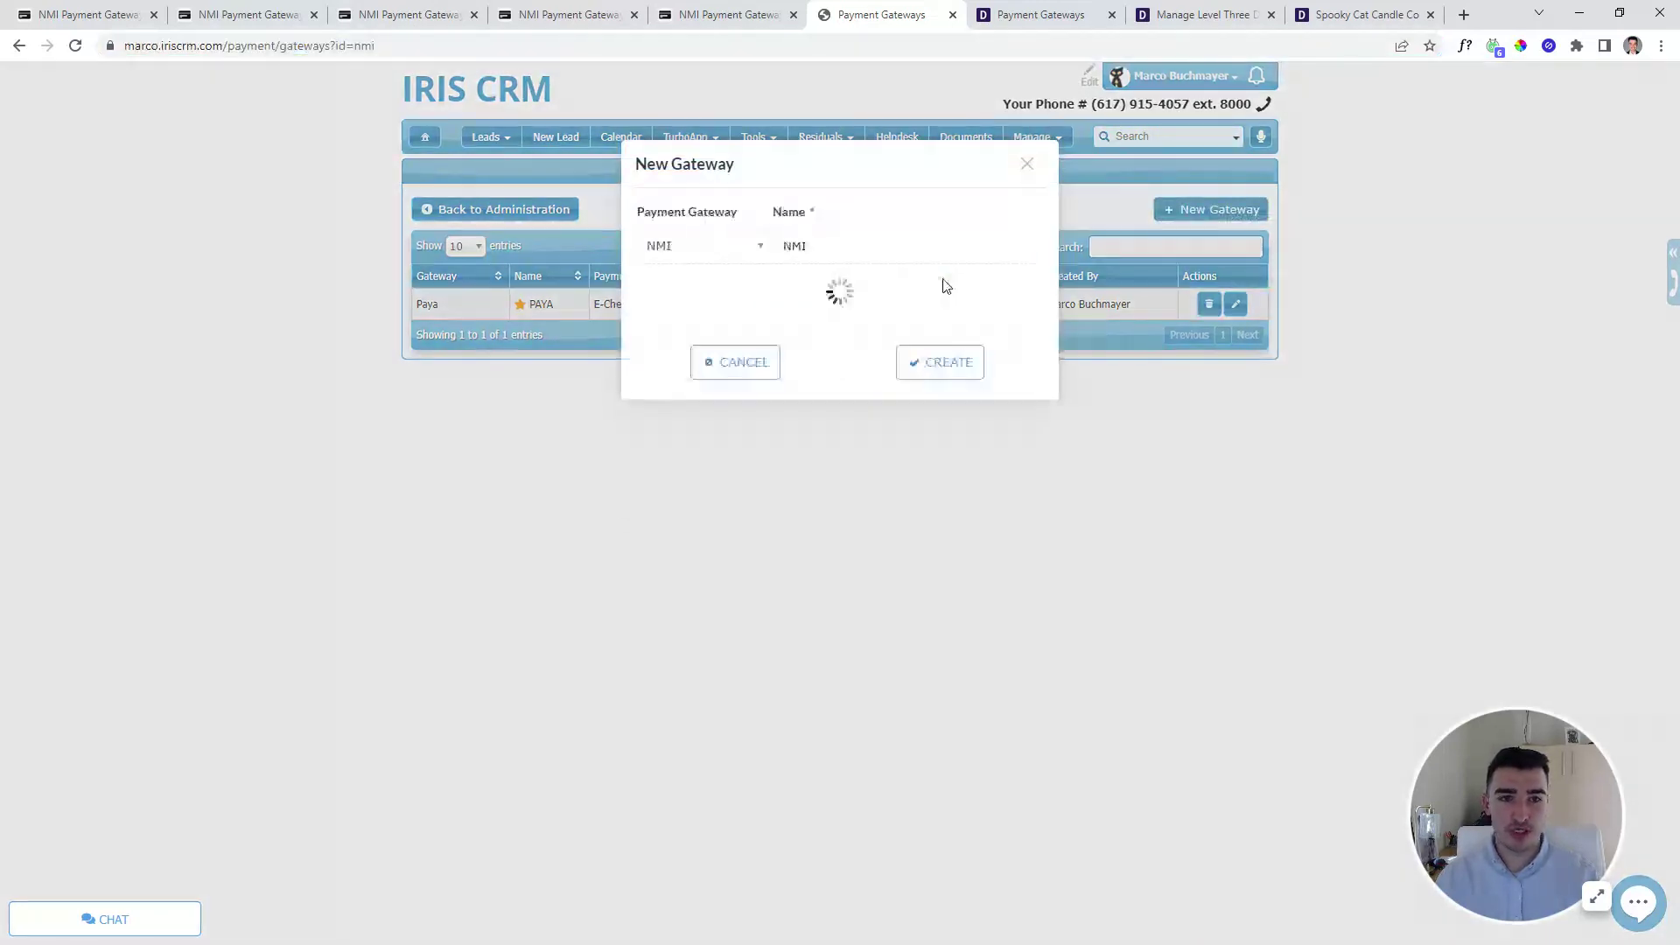
left_click(732, 256)
left_click(697, 388)
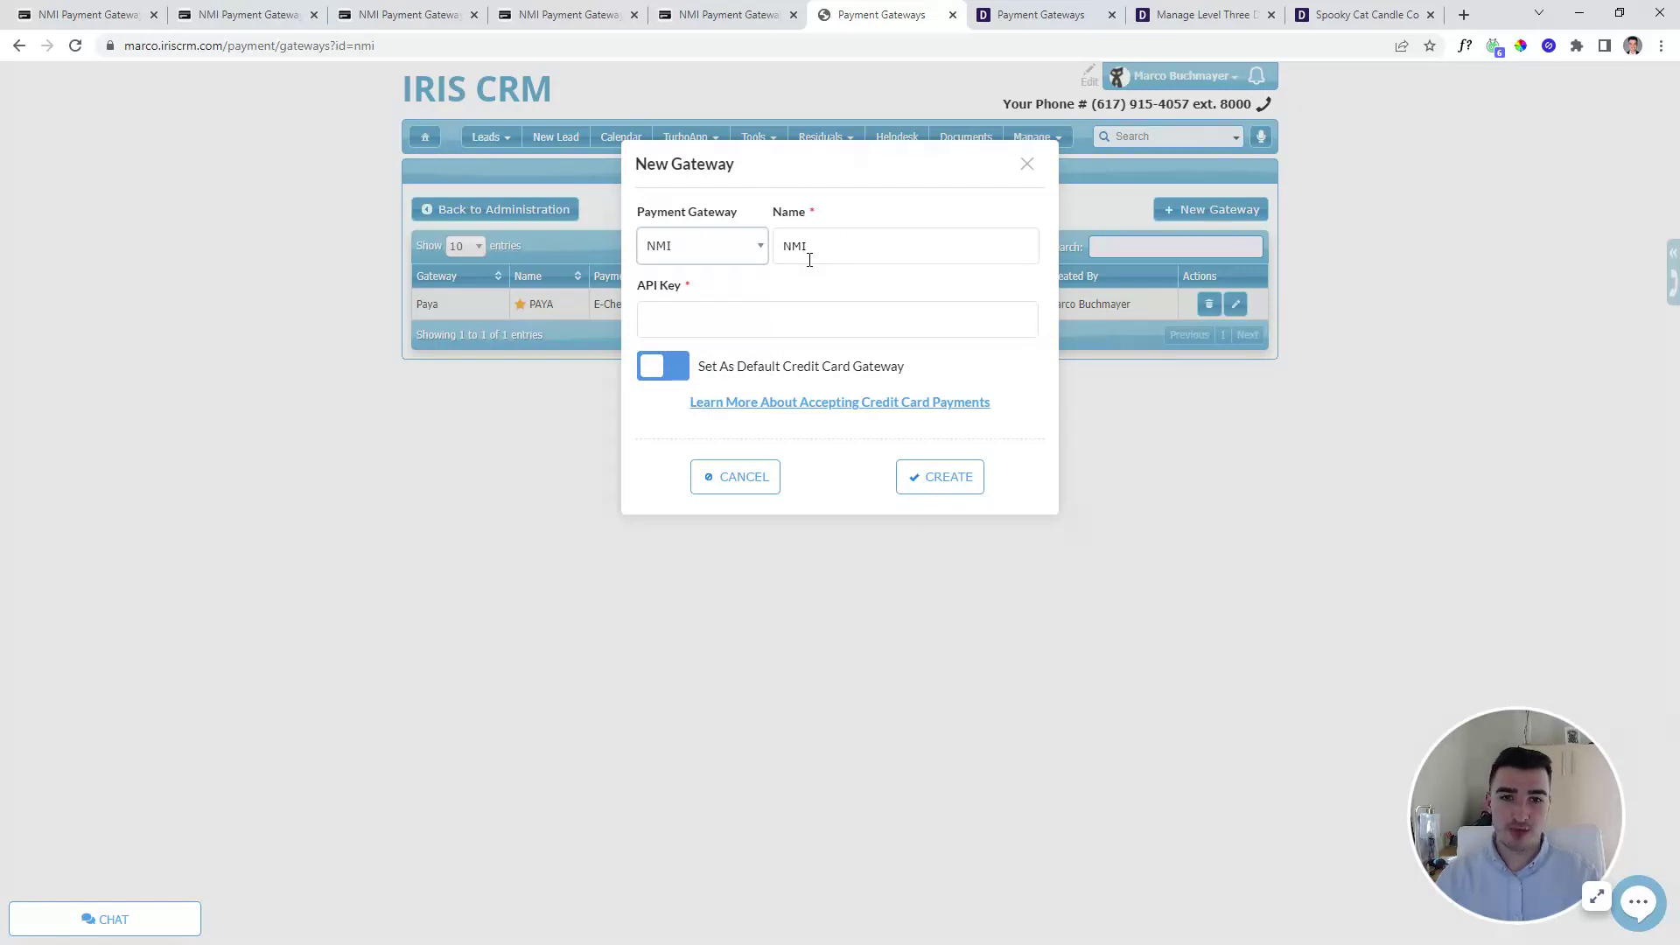
left_click(729, 313)
key("ctrl+v")
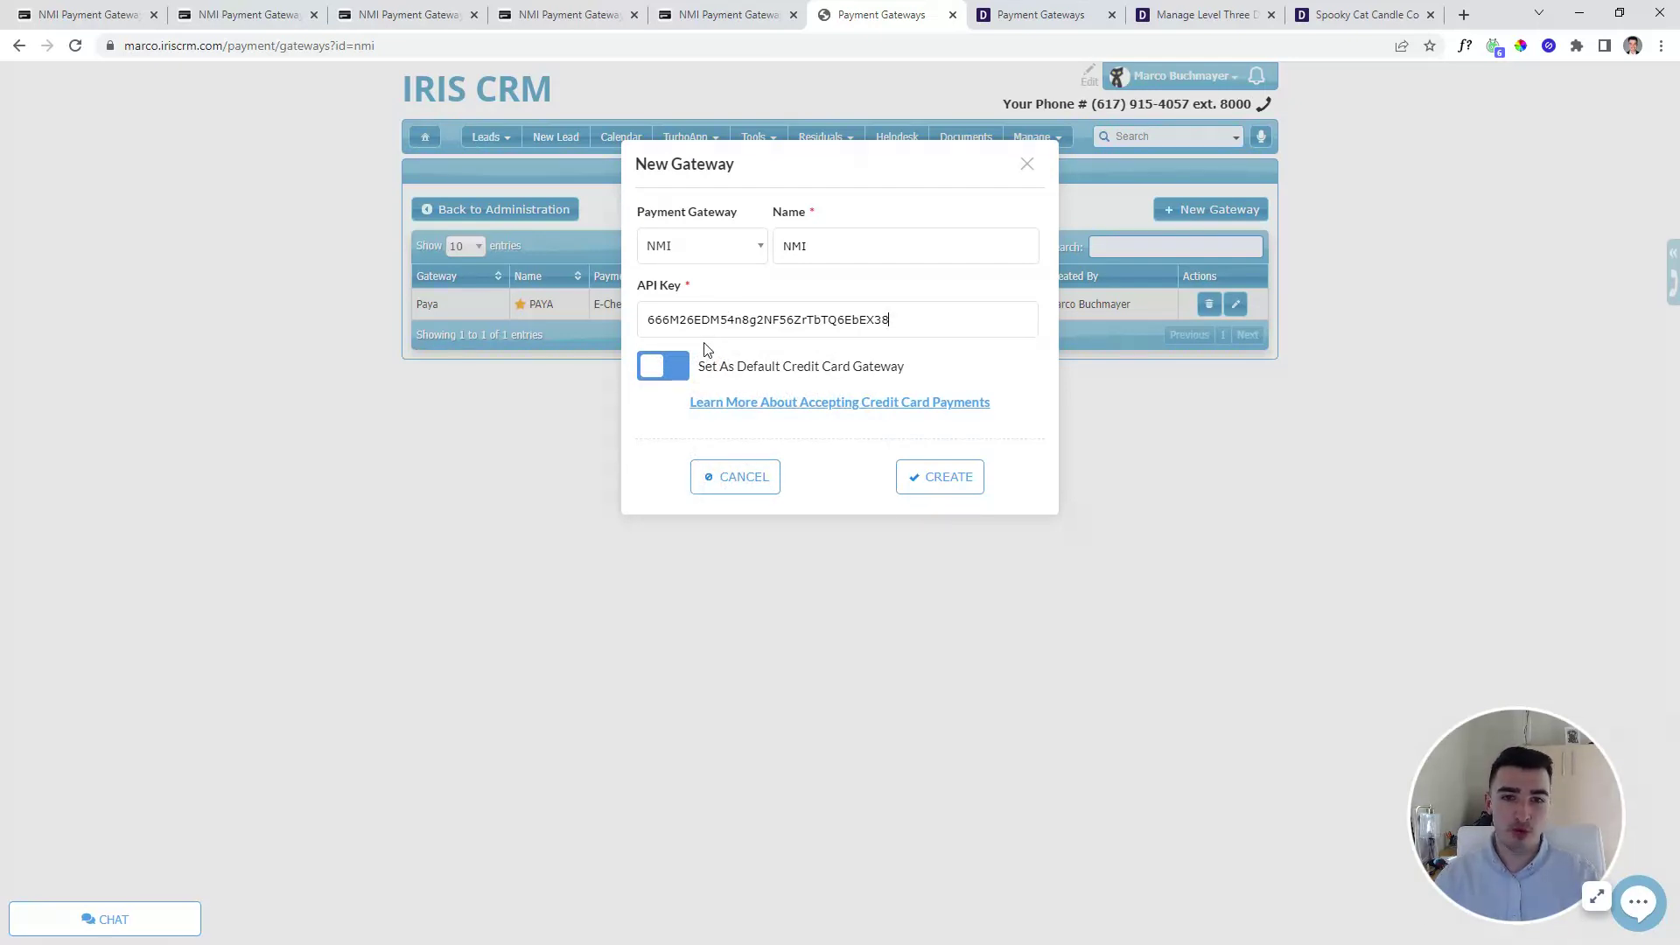
Set the NMI gateway as the default credit card gateway and create it.
left_click(676, 378)
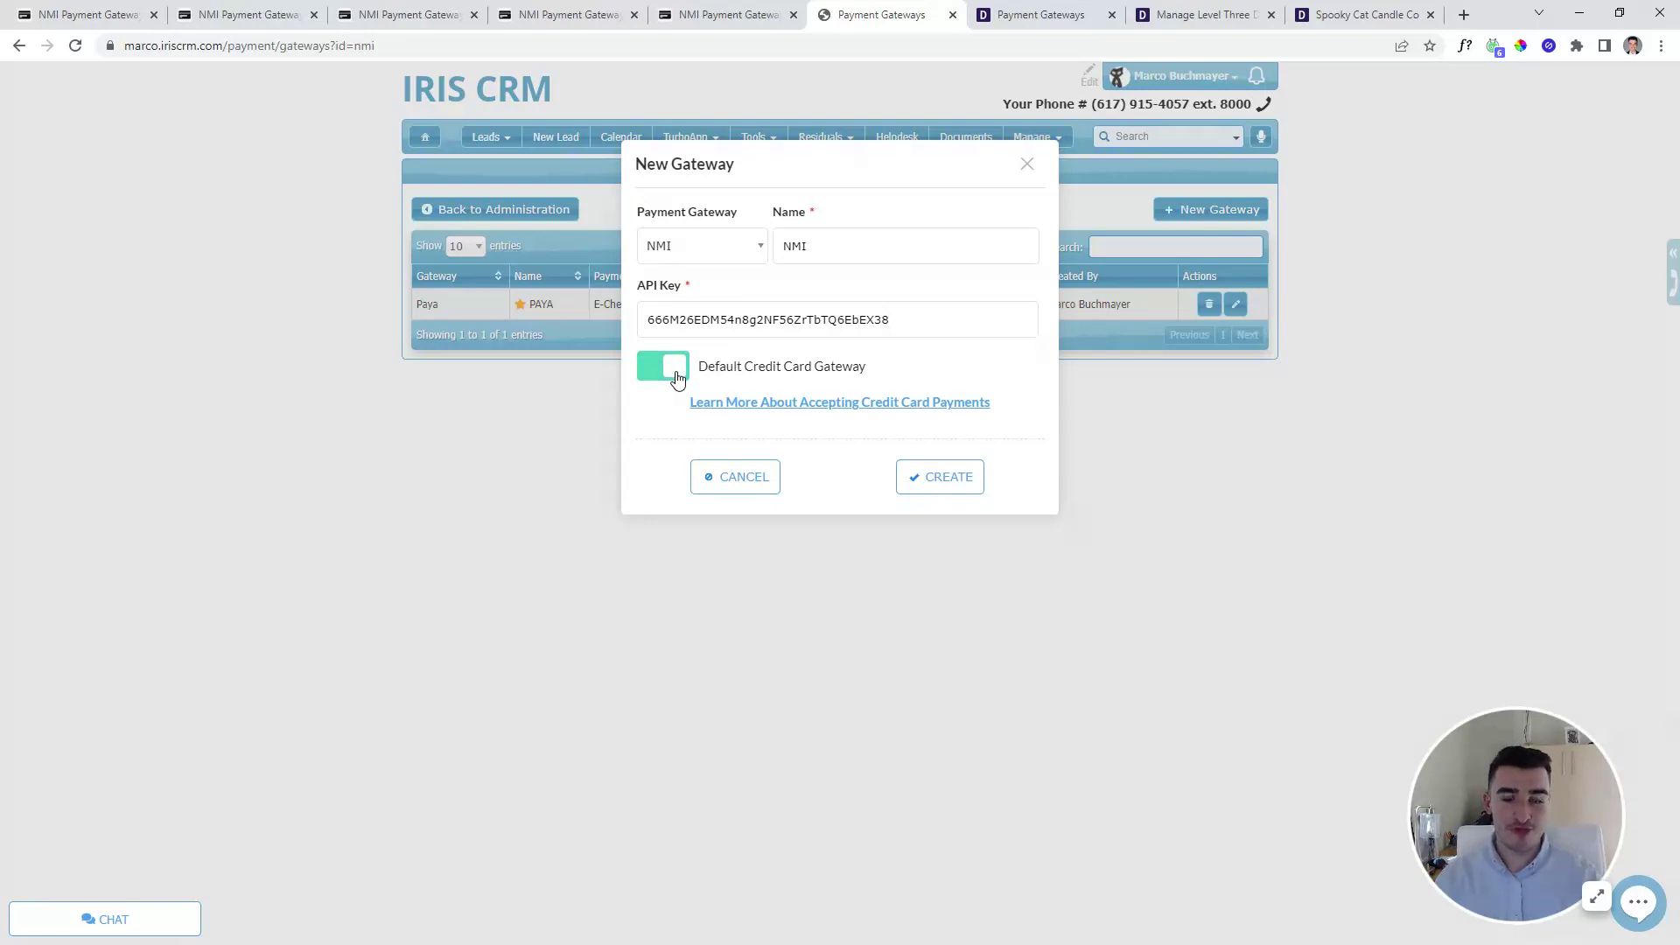
left_click(652, 373)
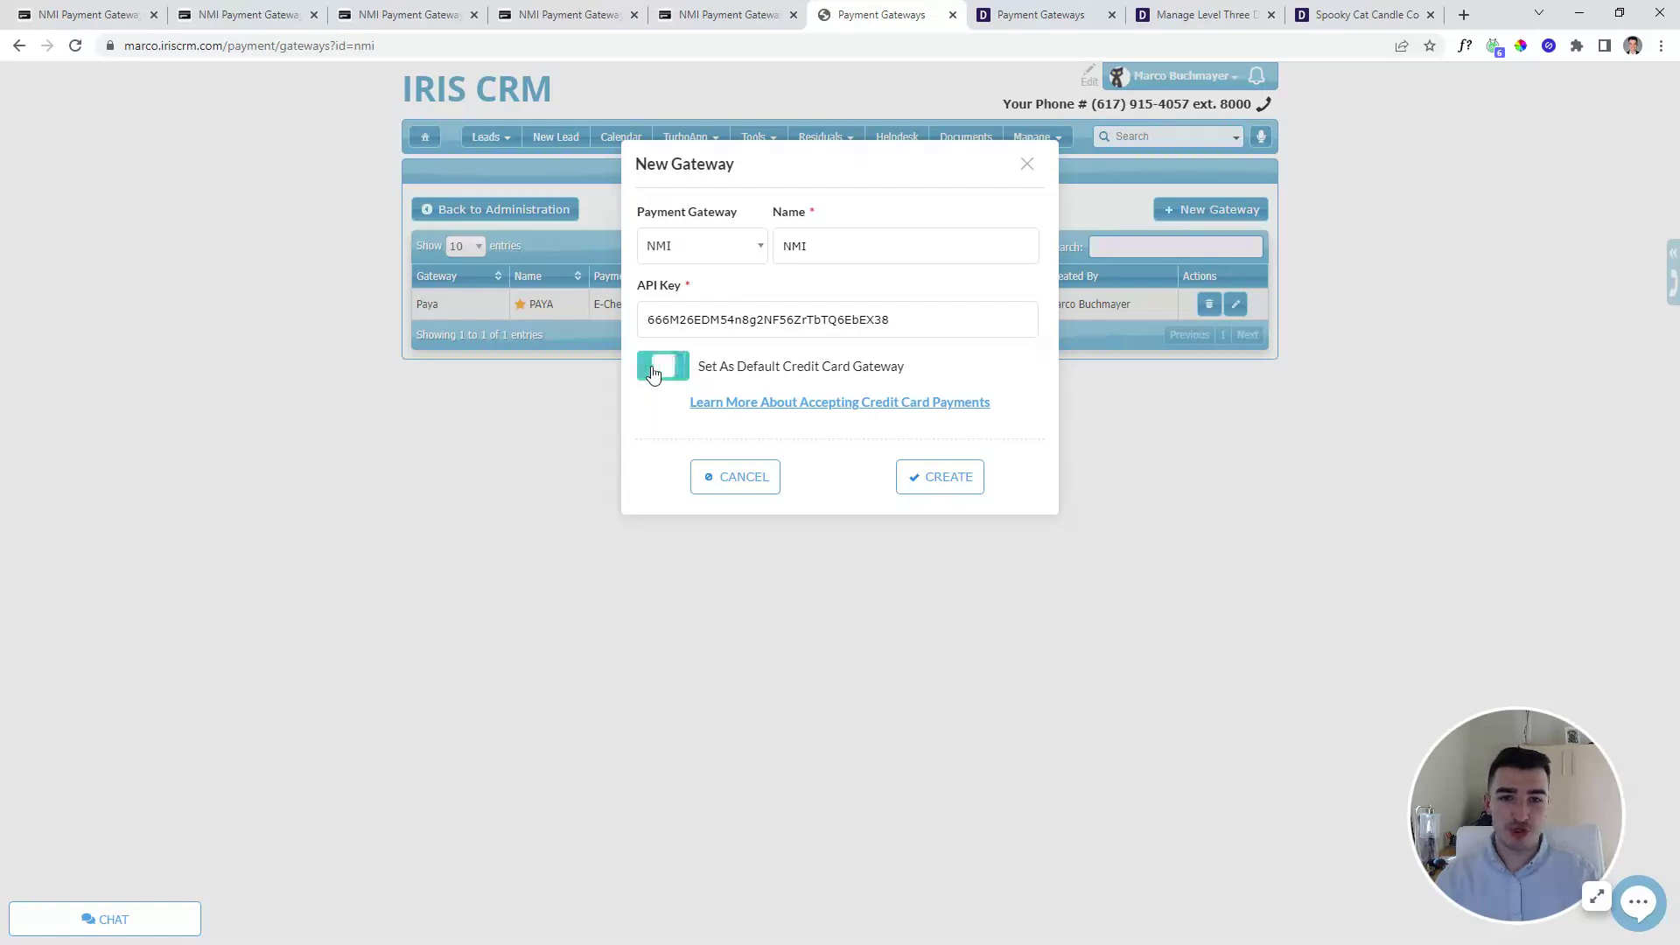
left_click(654, 371)
left_click(952, 488)
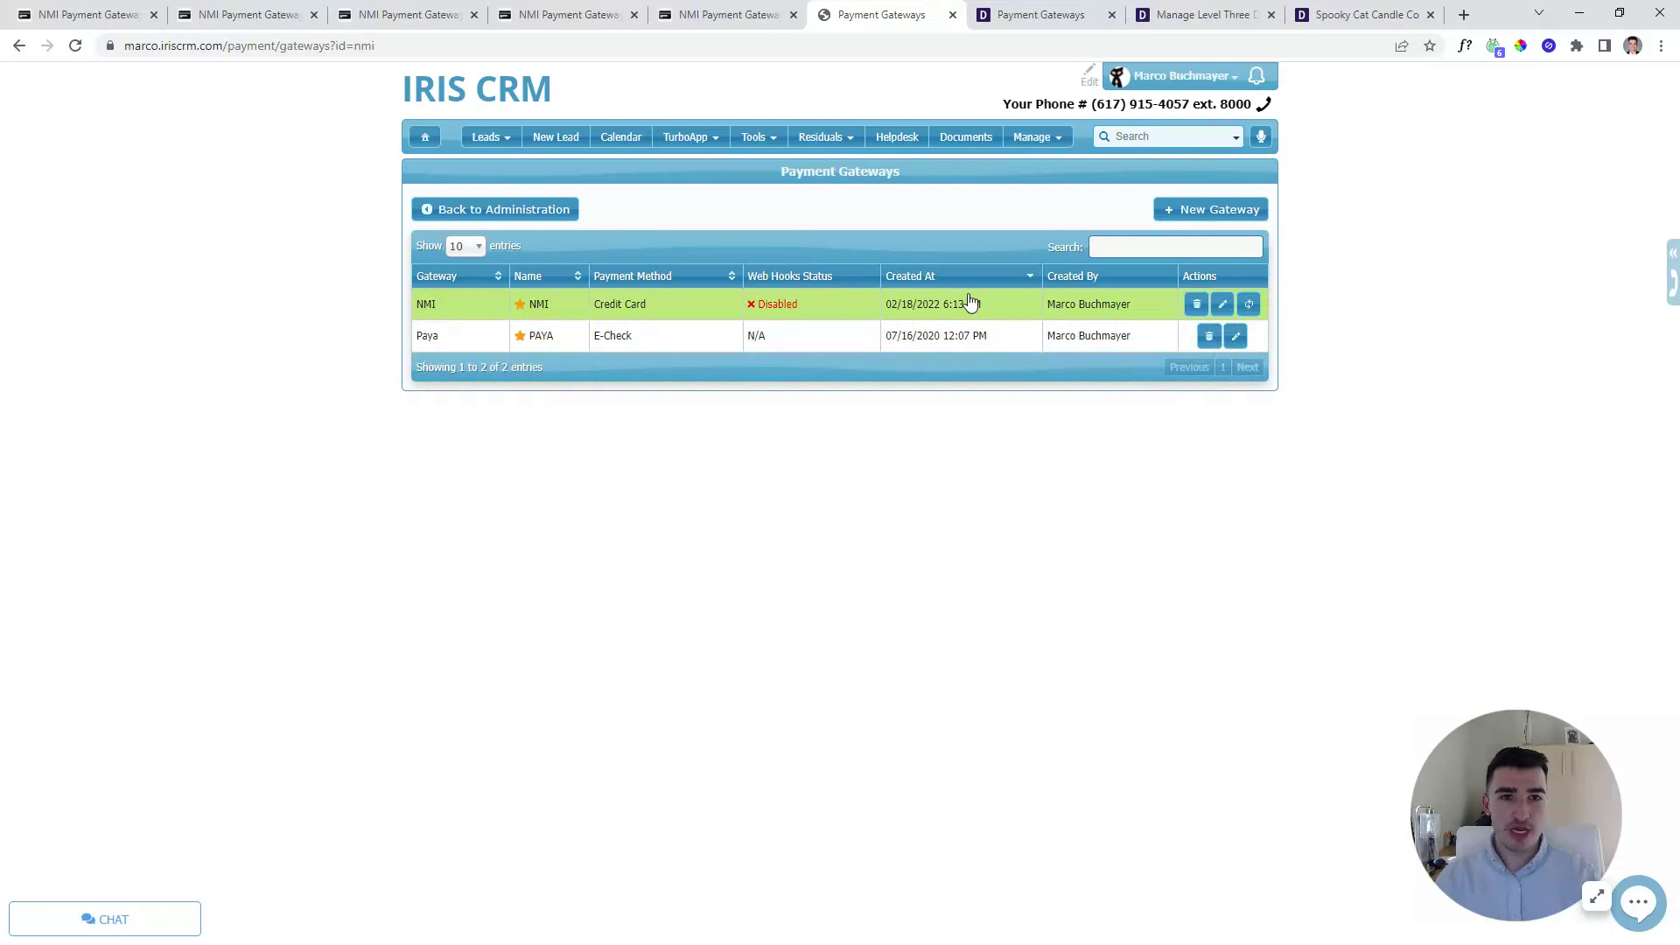
Switch back to the NMI portal and open the API Configuration page with its custom response fields.
left_click(99, 15)
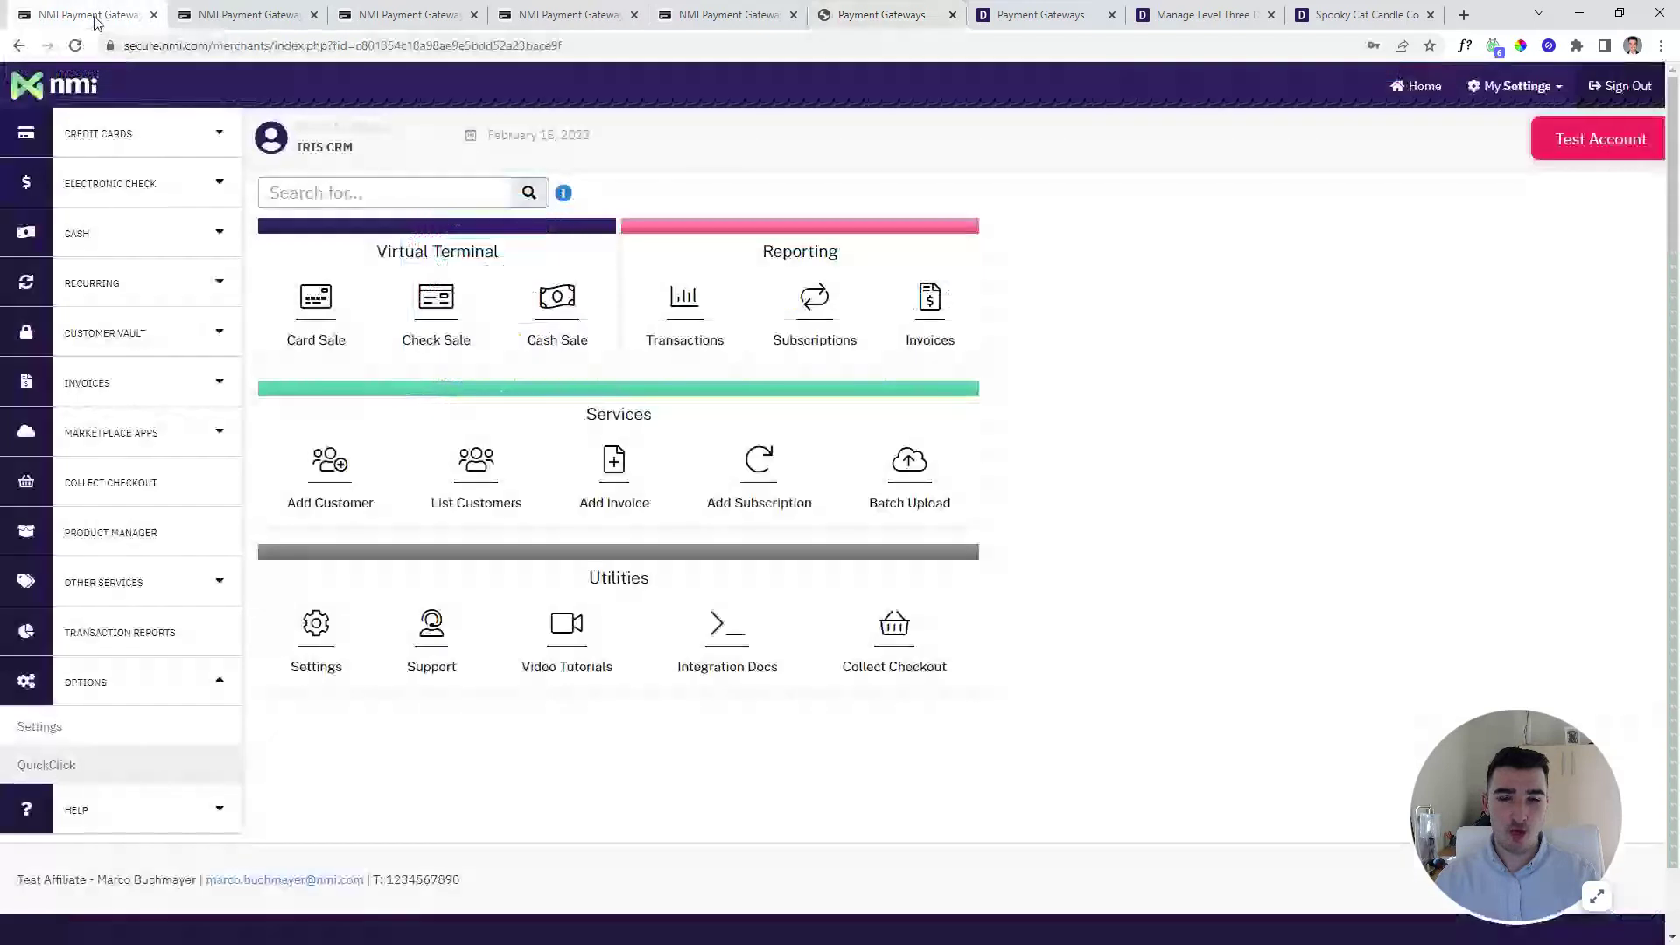
left_click(245, 14)
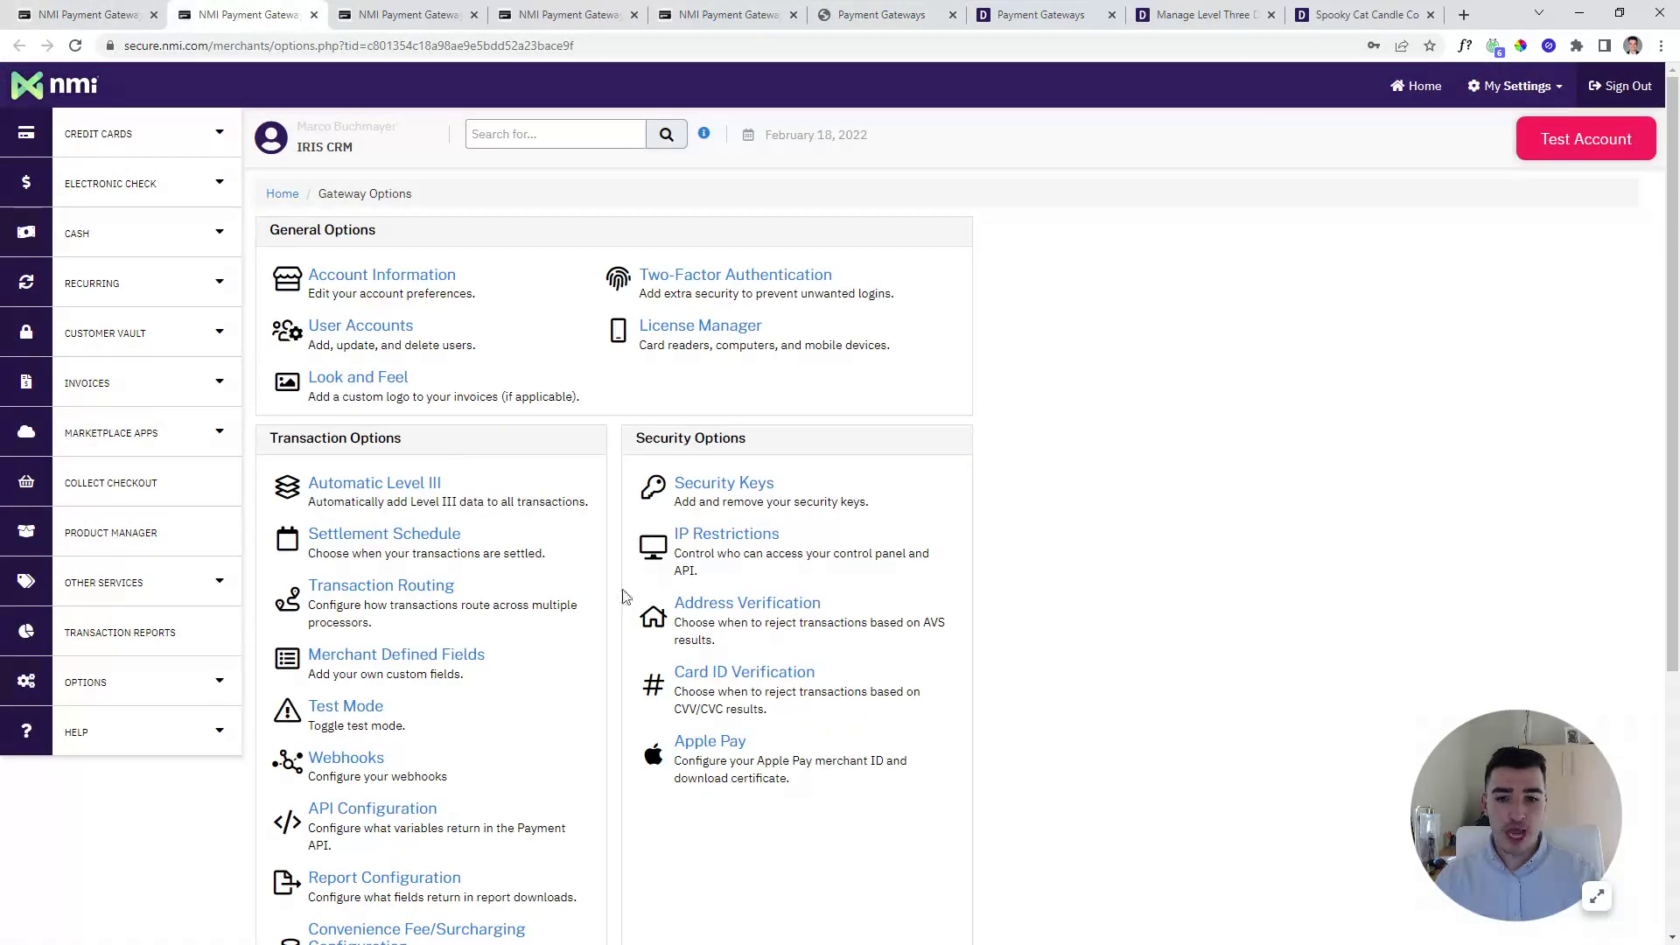
left_click(386, 809)
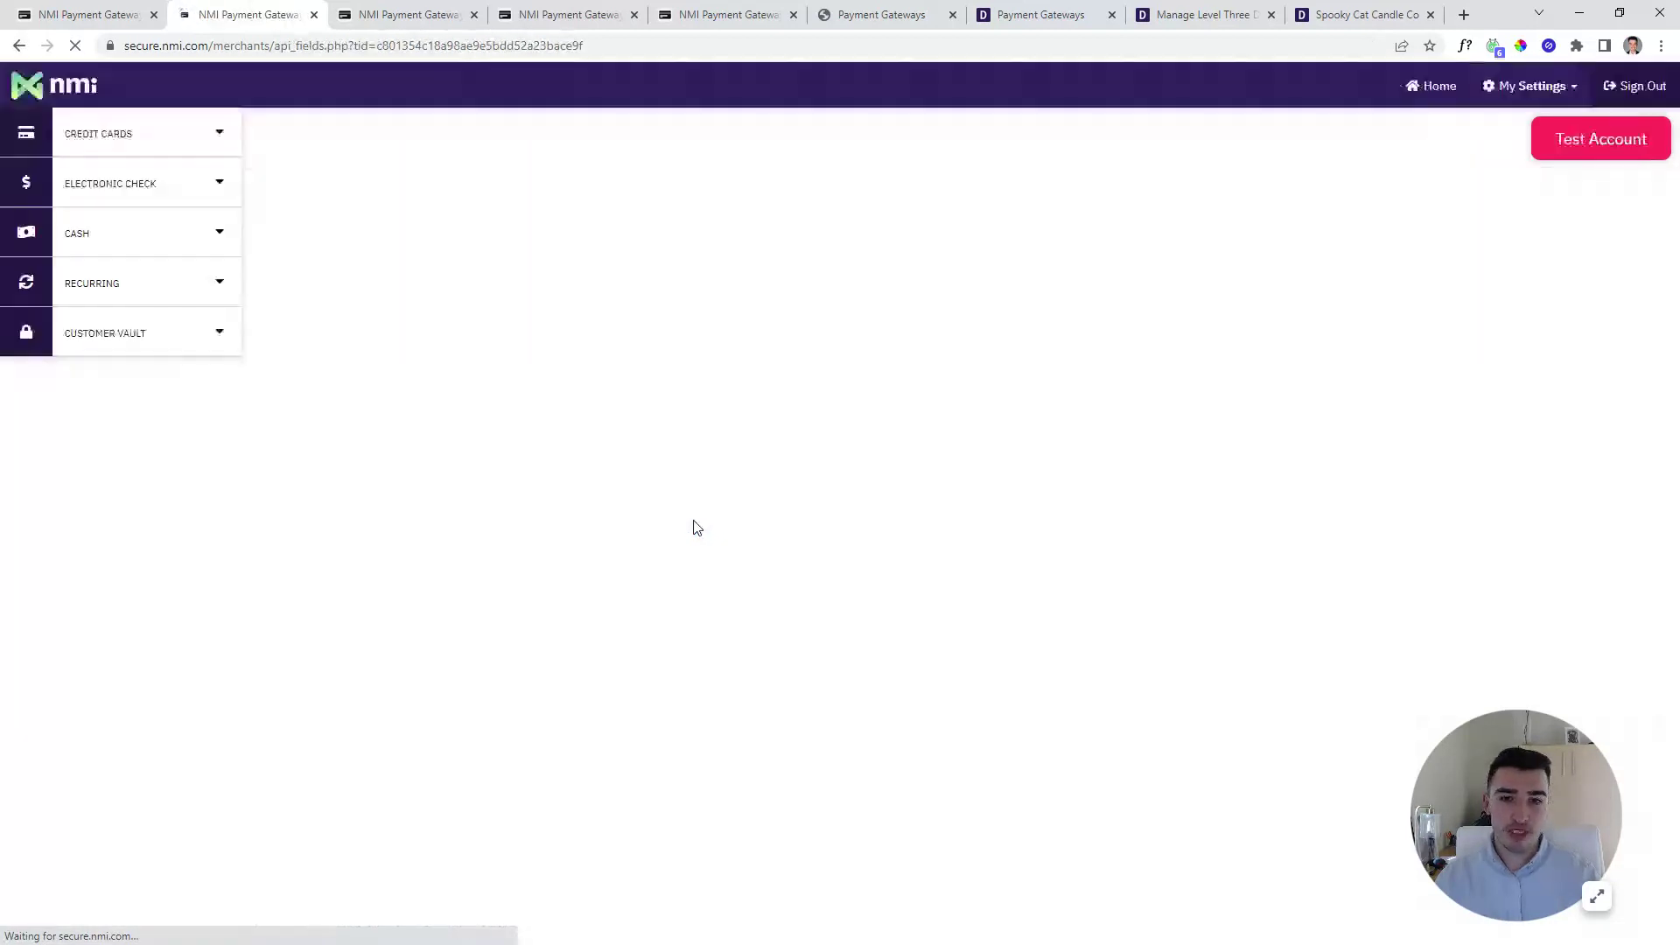
scroll(690, 634, "down", 1)
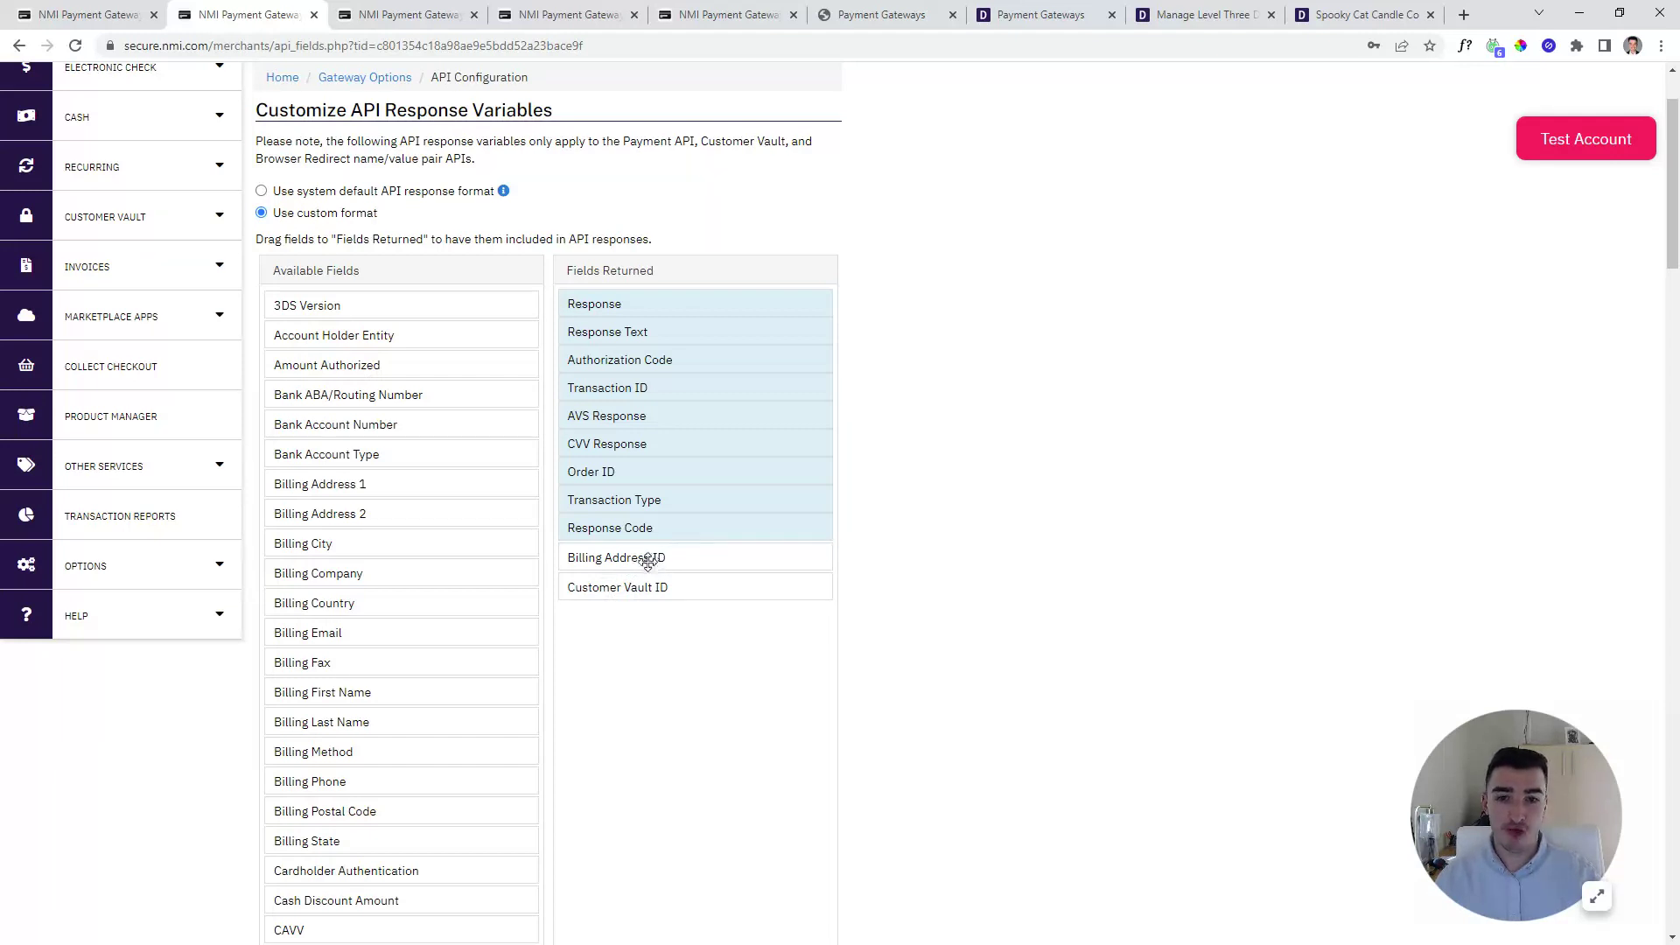
mouse_move(648, 563)
left_mouse_down()
mouse_move(495, 536)
mouse_move(658, 549)
left_mouse_up()
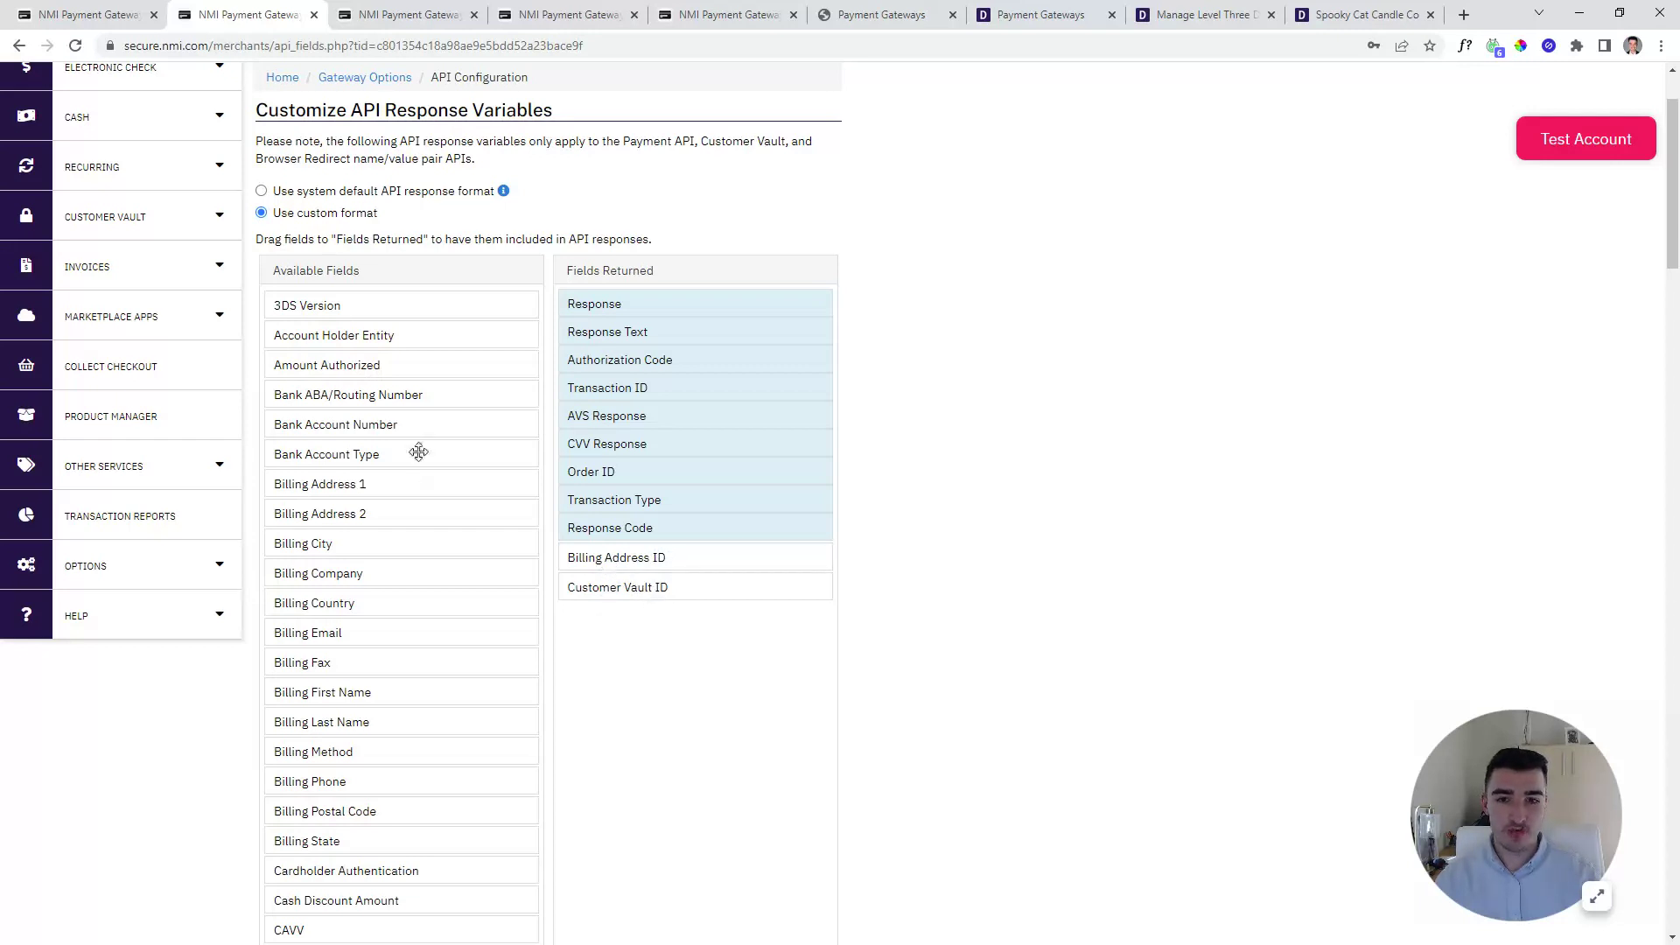
left_click_drag(393, 454, 480, 465)
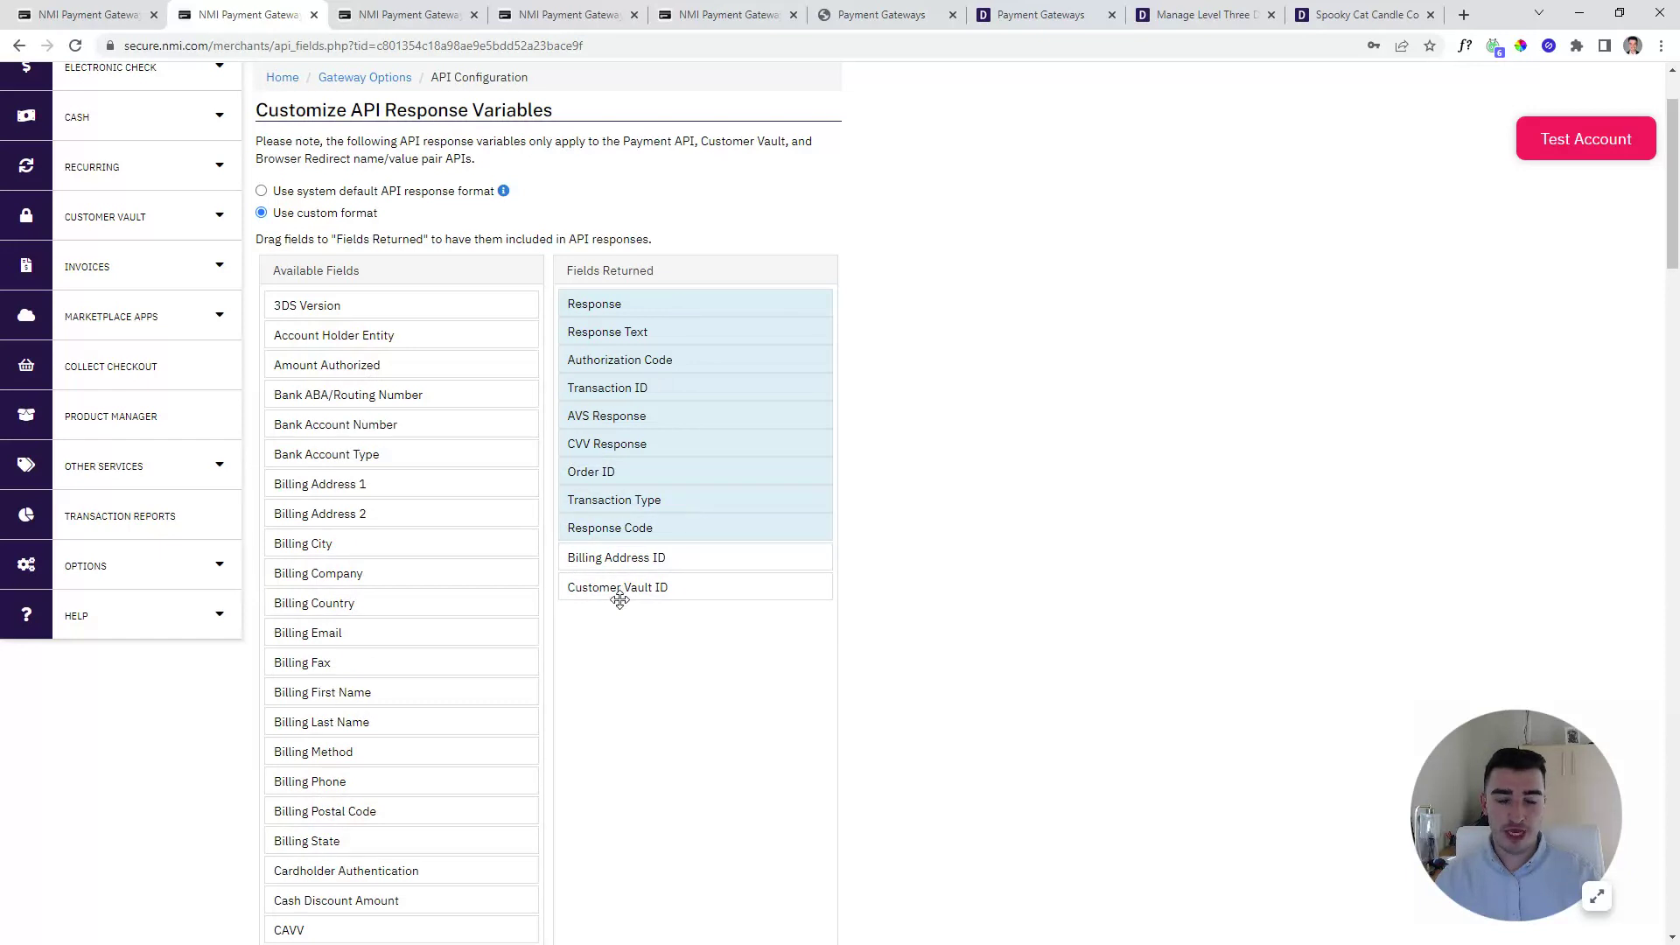
Save the custom API response format with Billing Address ID and Customer Vault ID among the returned fields, accepting the change.
scroll(619, 600, "down", 13)
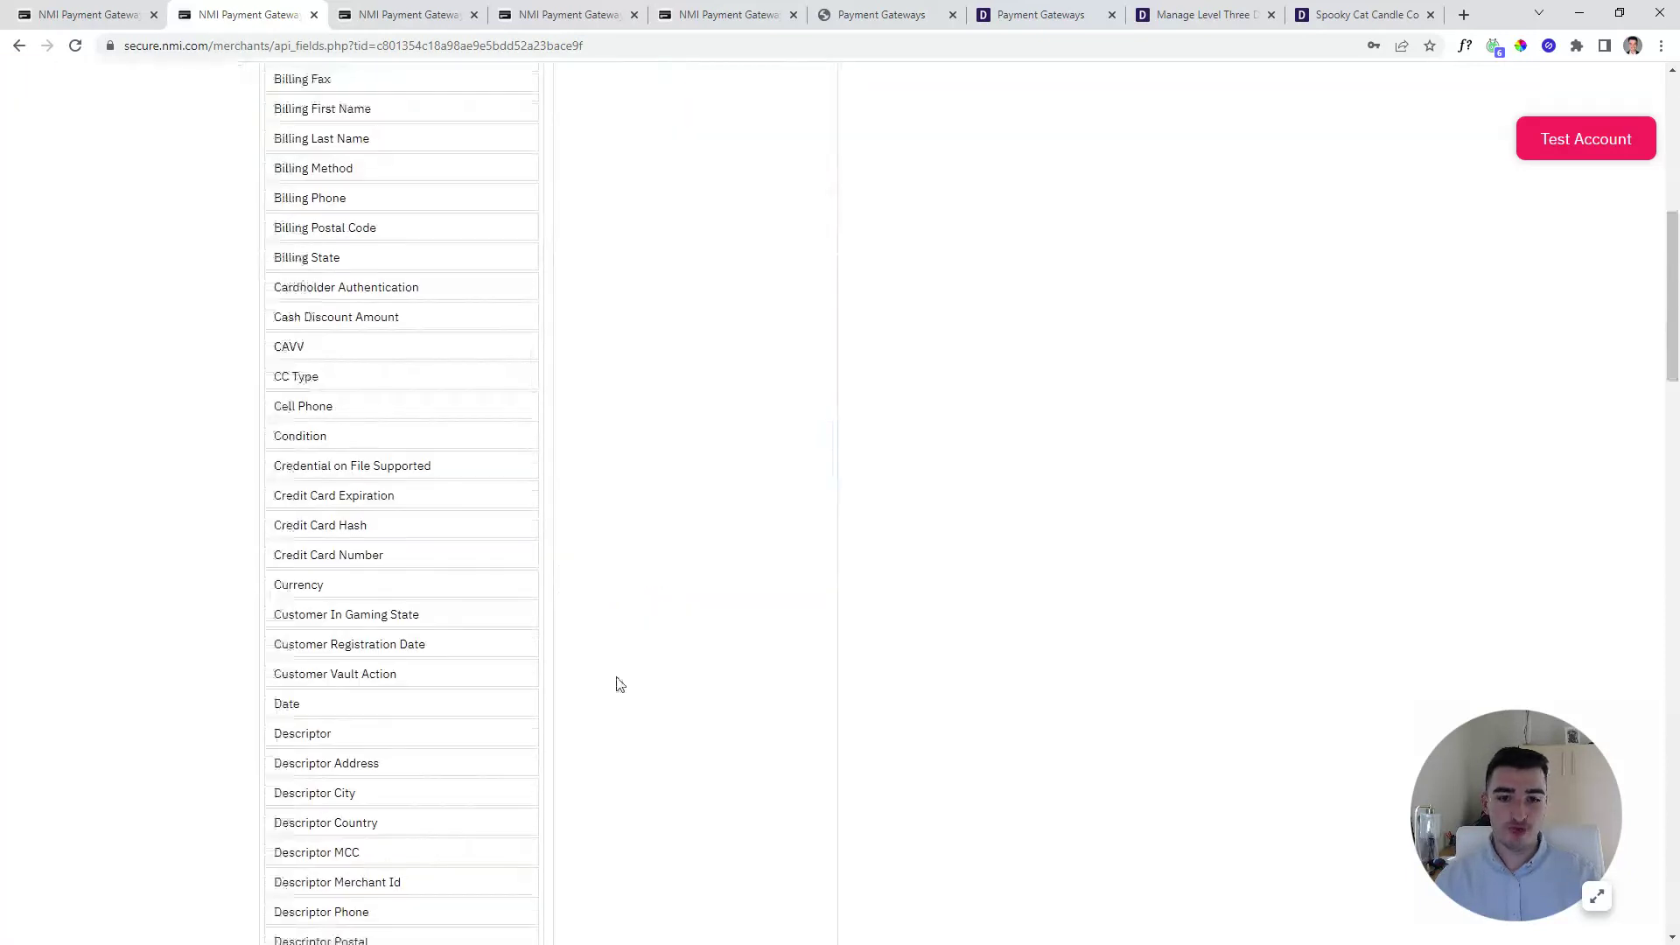
scroll(467, 765, "down", 20)
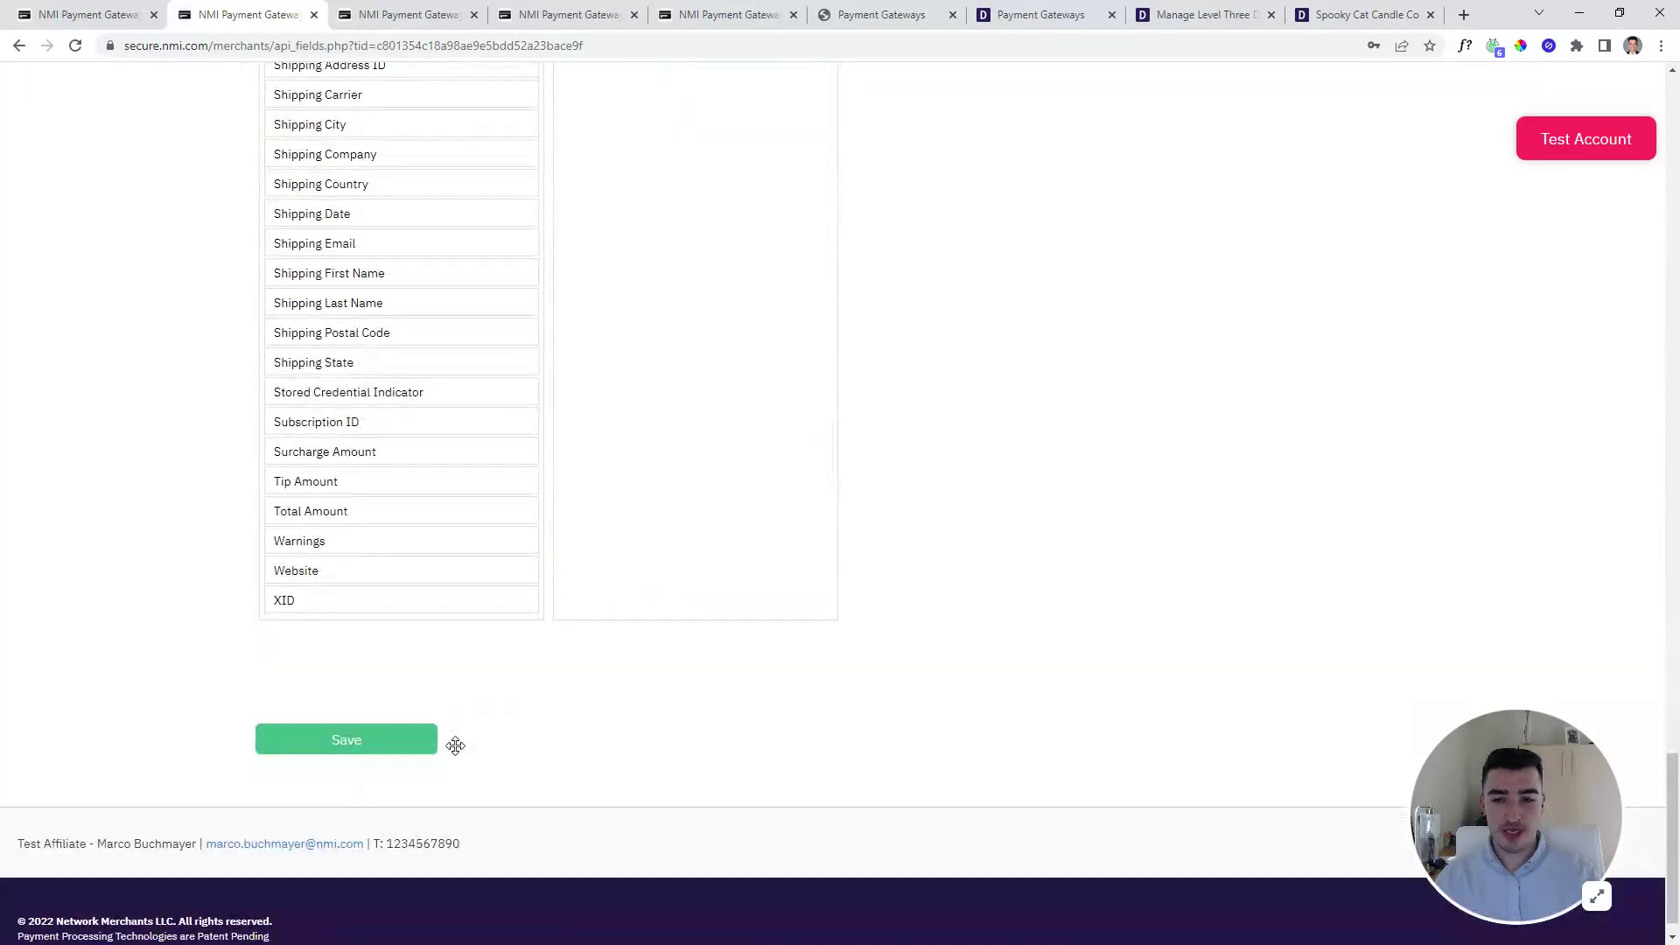
left_click(361, 709)
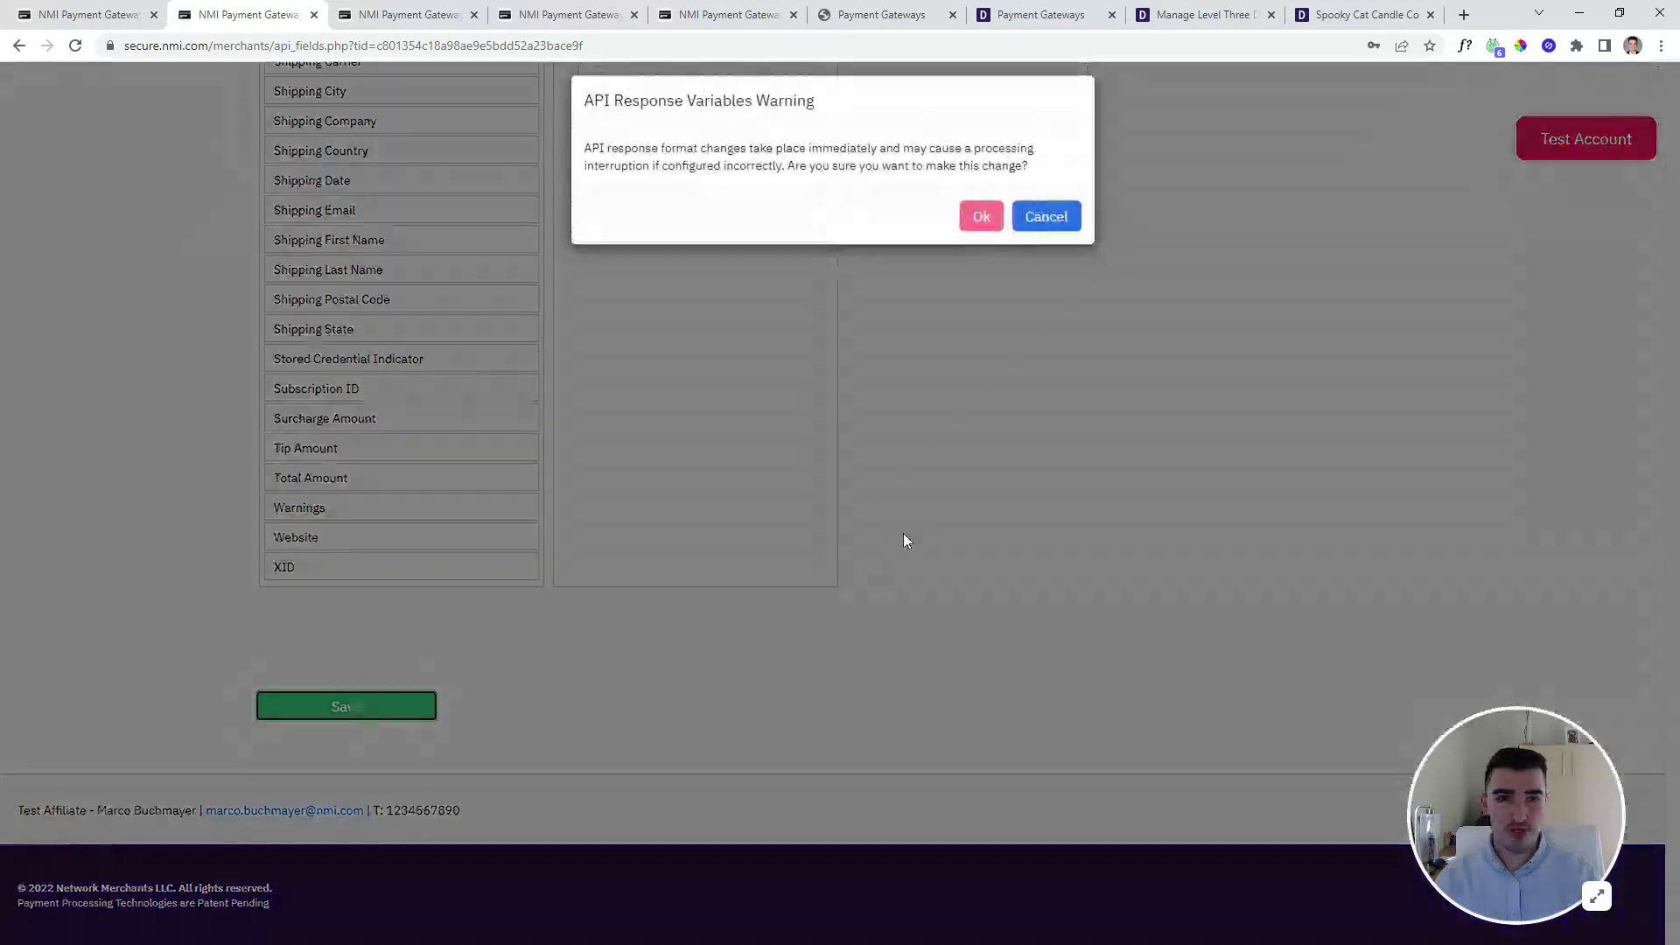
left_click(971, 236)
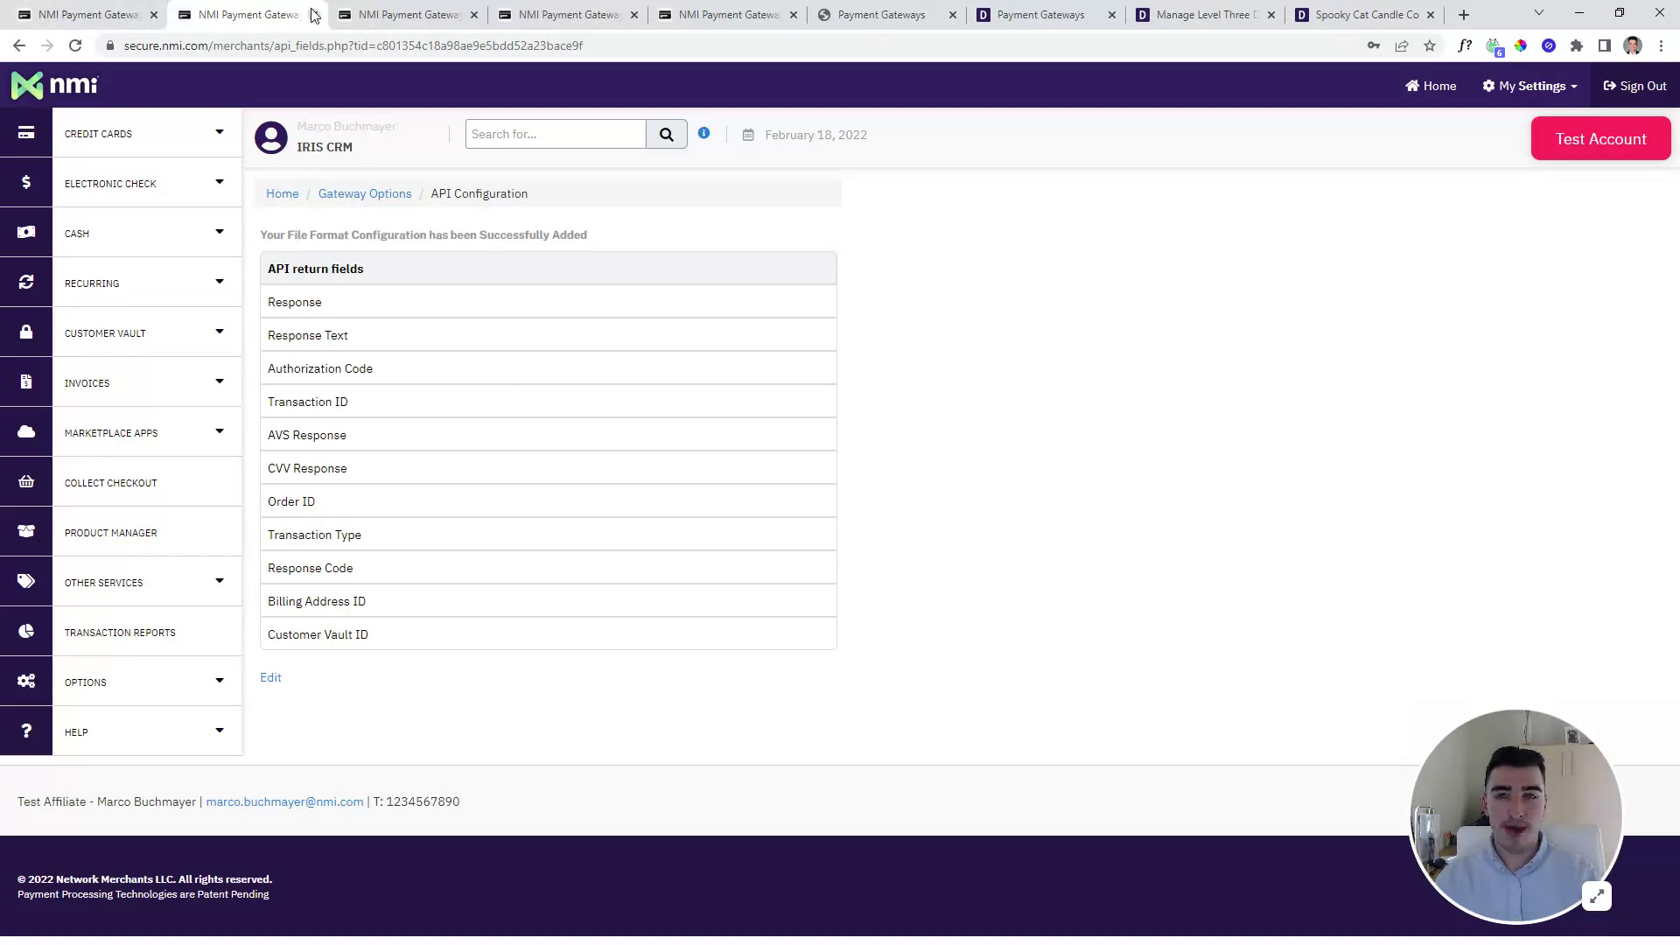
Open the Webhooks page from NMI's gateway options and start creating a new endpoint.
left_click(106, 14)
left_click(353, 623)
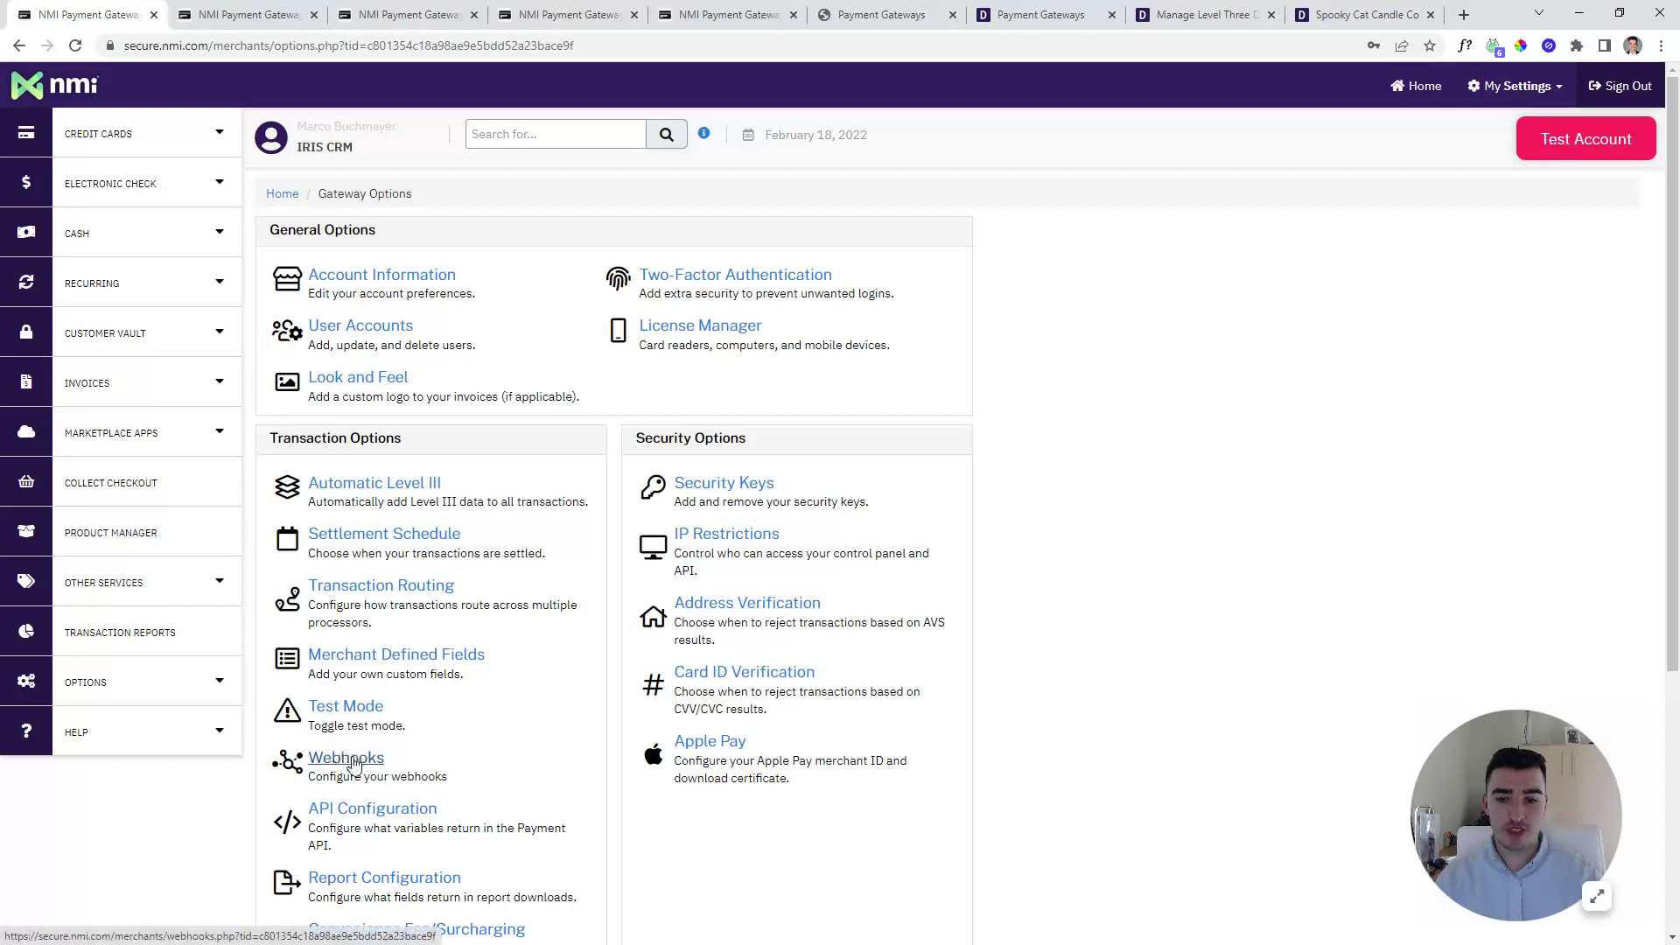
left_click(595, 14)
left_click(678, 13)
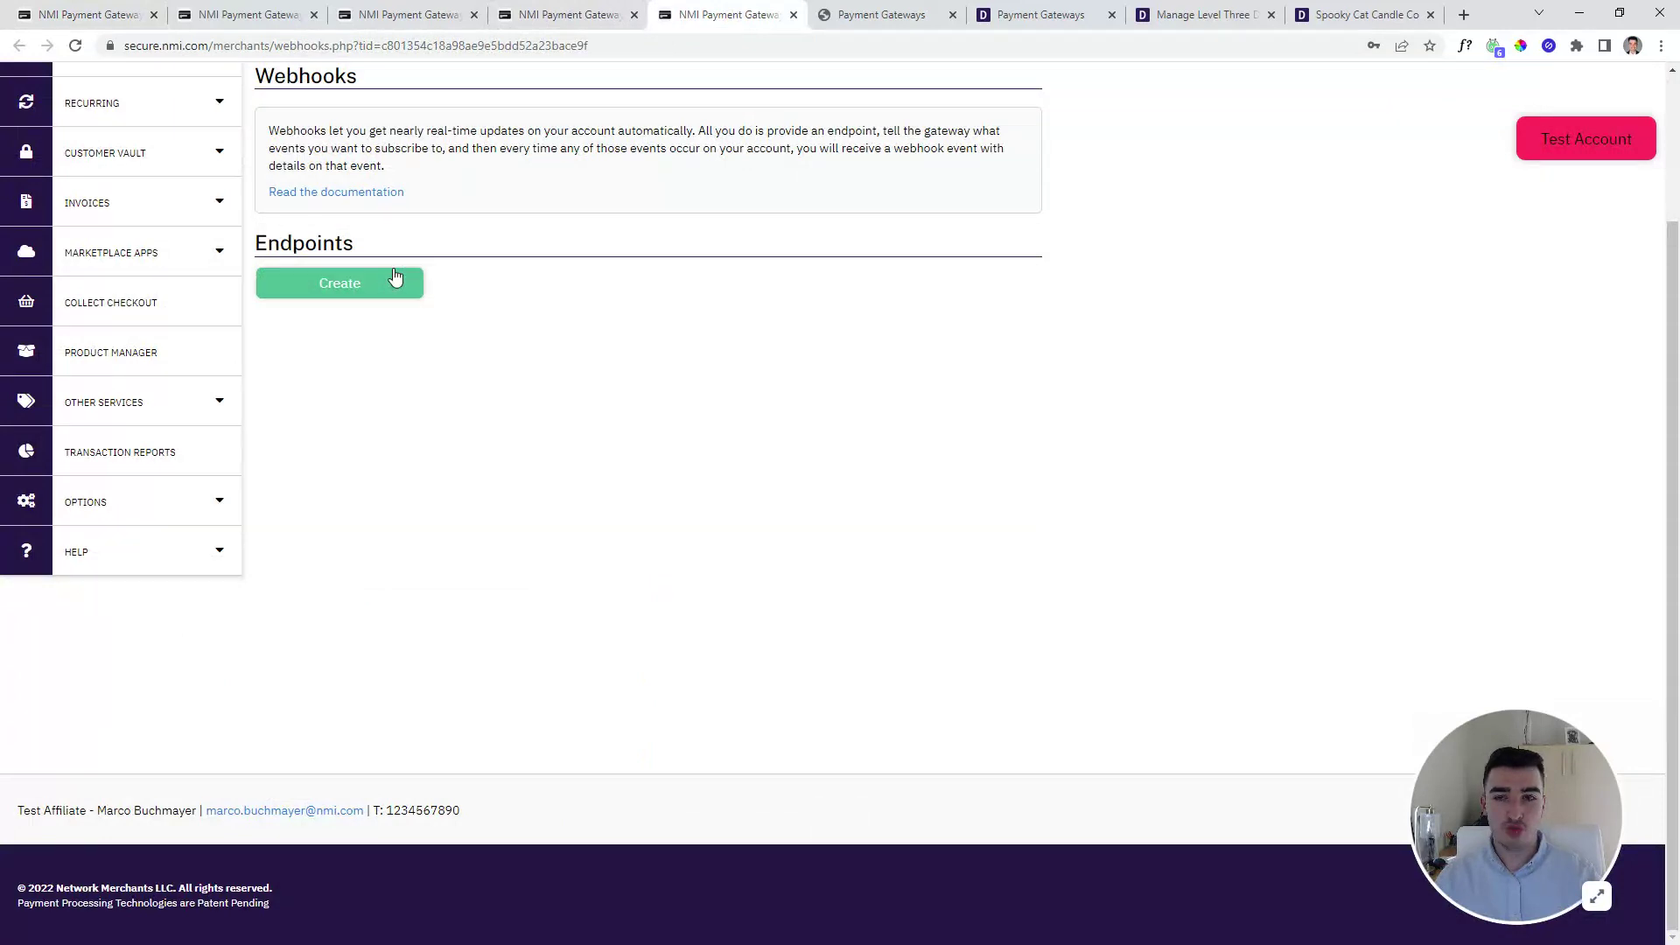
left_click(348, 292)
scroll(476, 303, "down", 3)
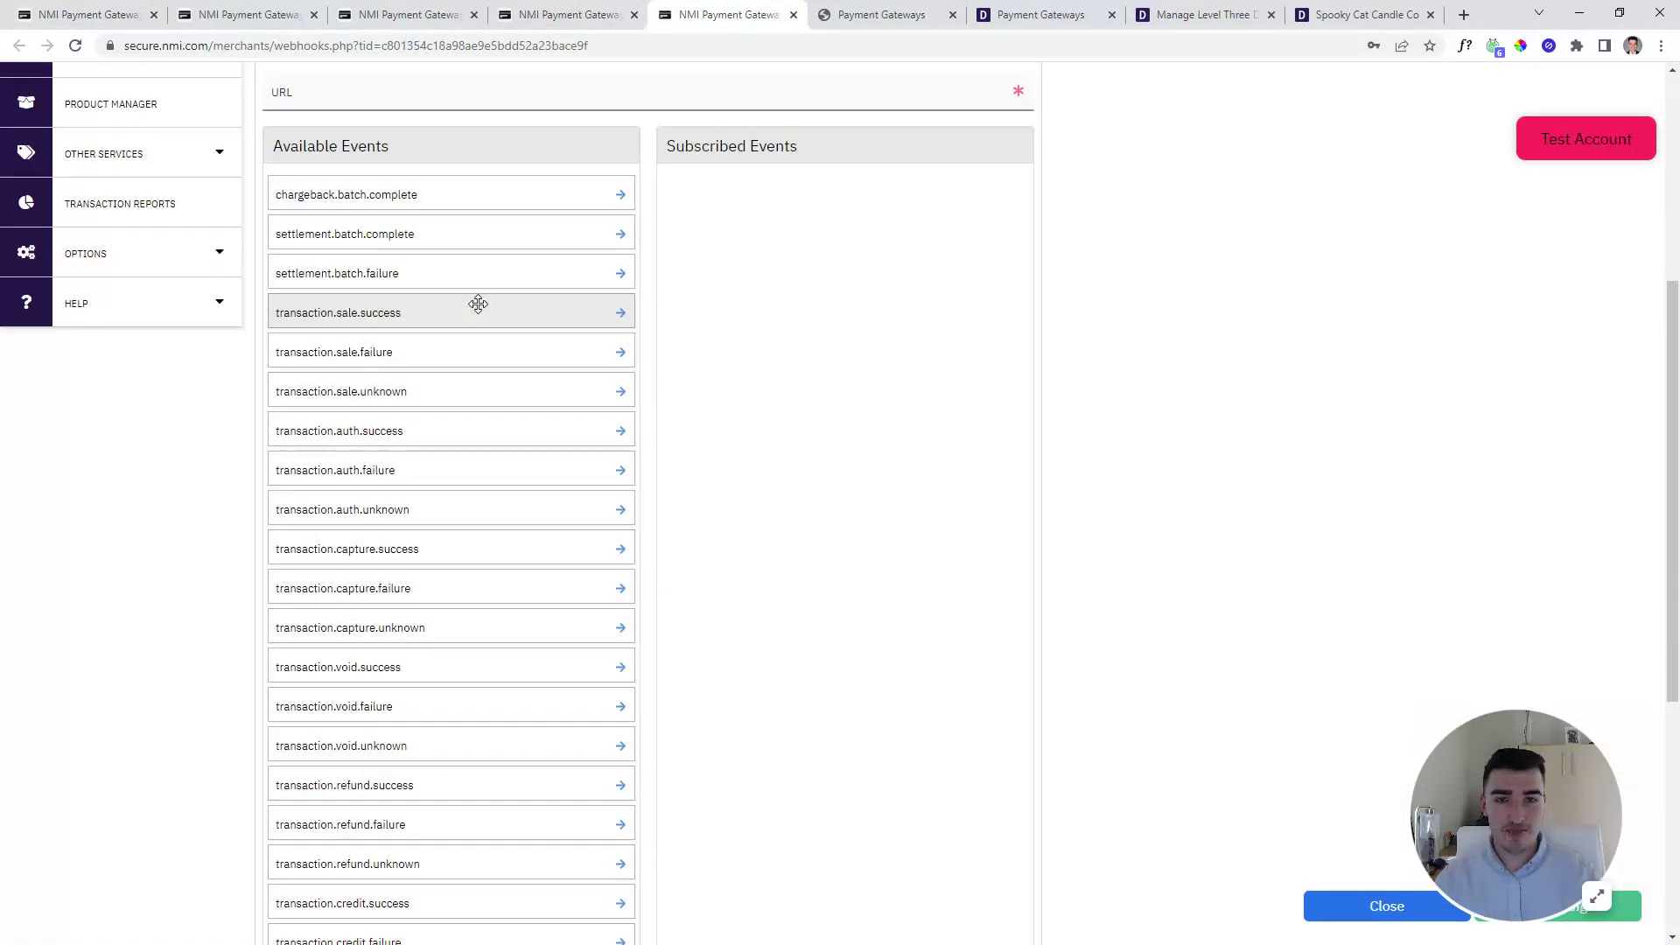
Switch to IRIS CRM, open the NMI gateway's webhook setup instructions and copy the payment sync URL for the first endpoint.
left_click(882, 15)
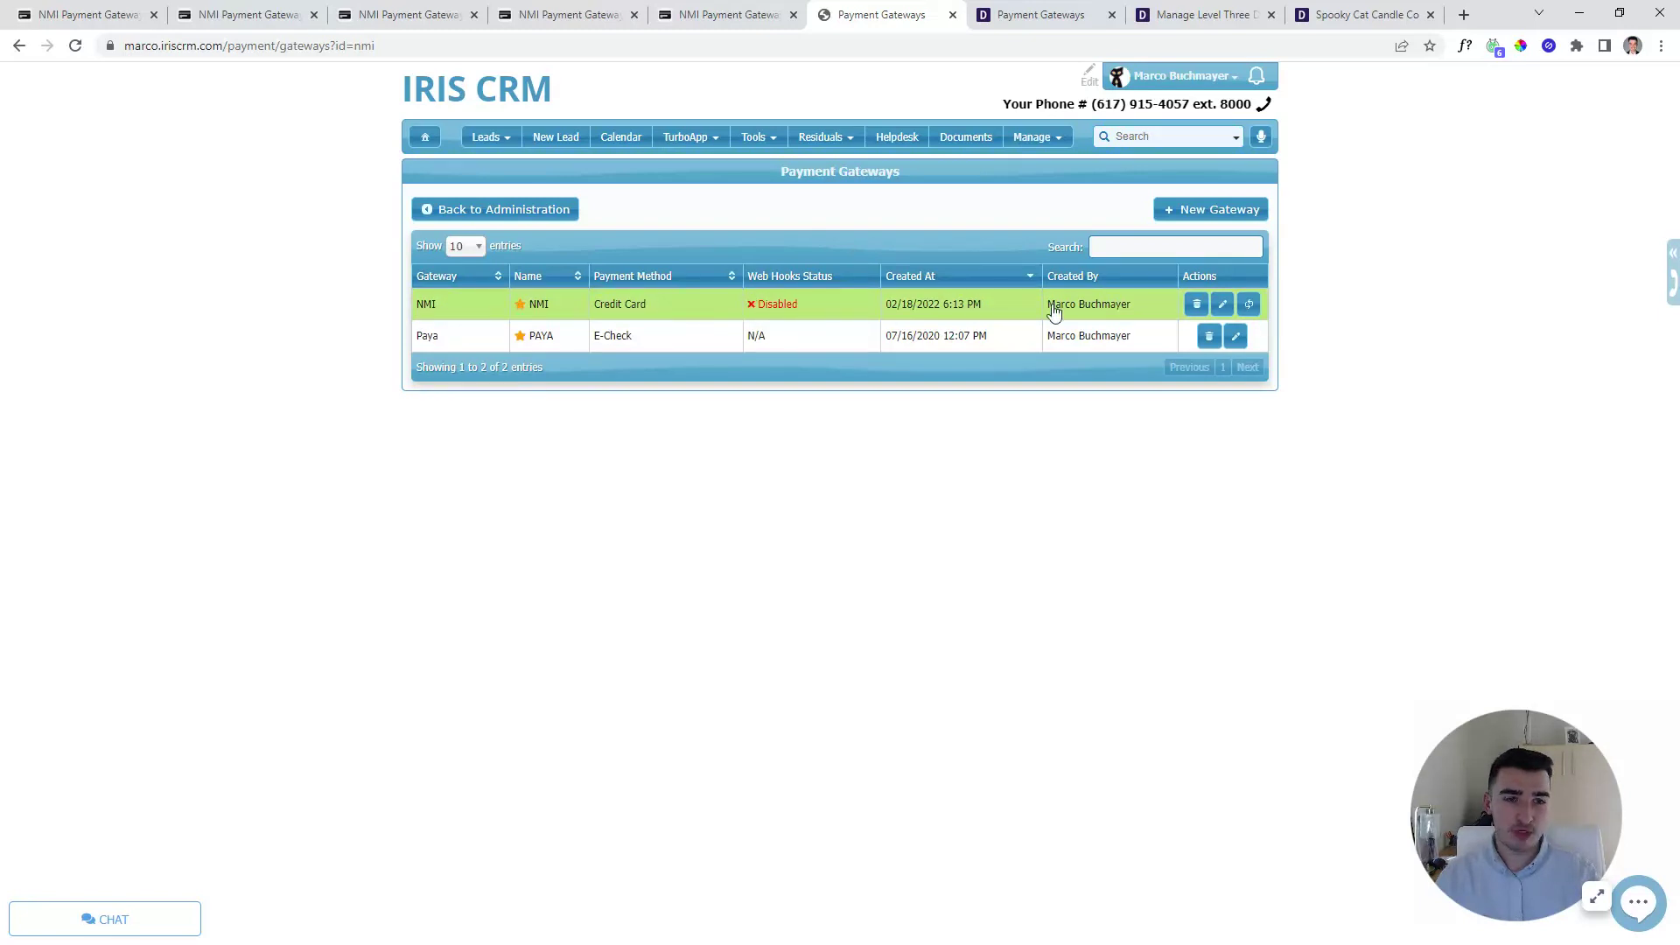
left_click(1249, 306)
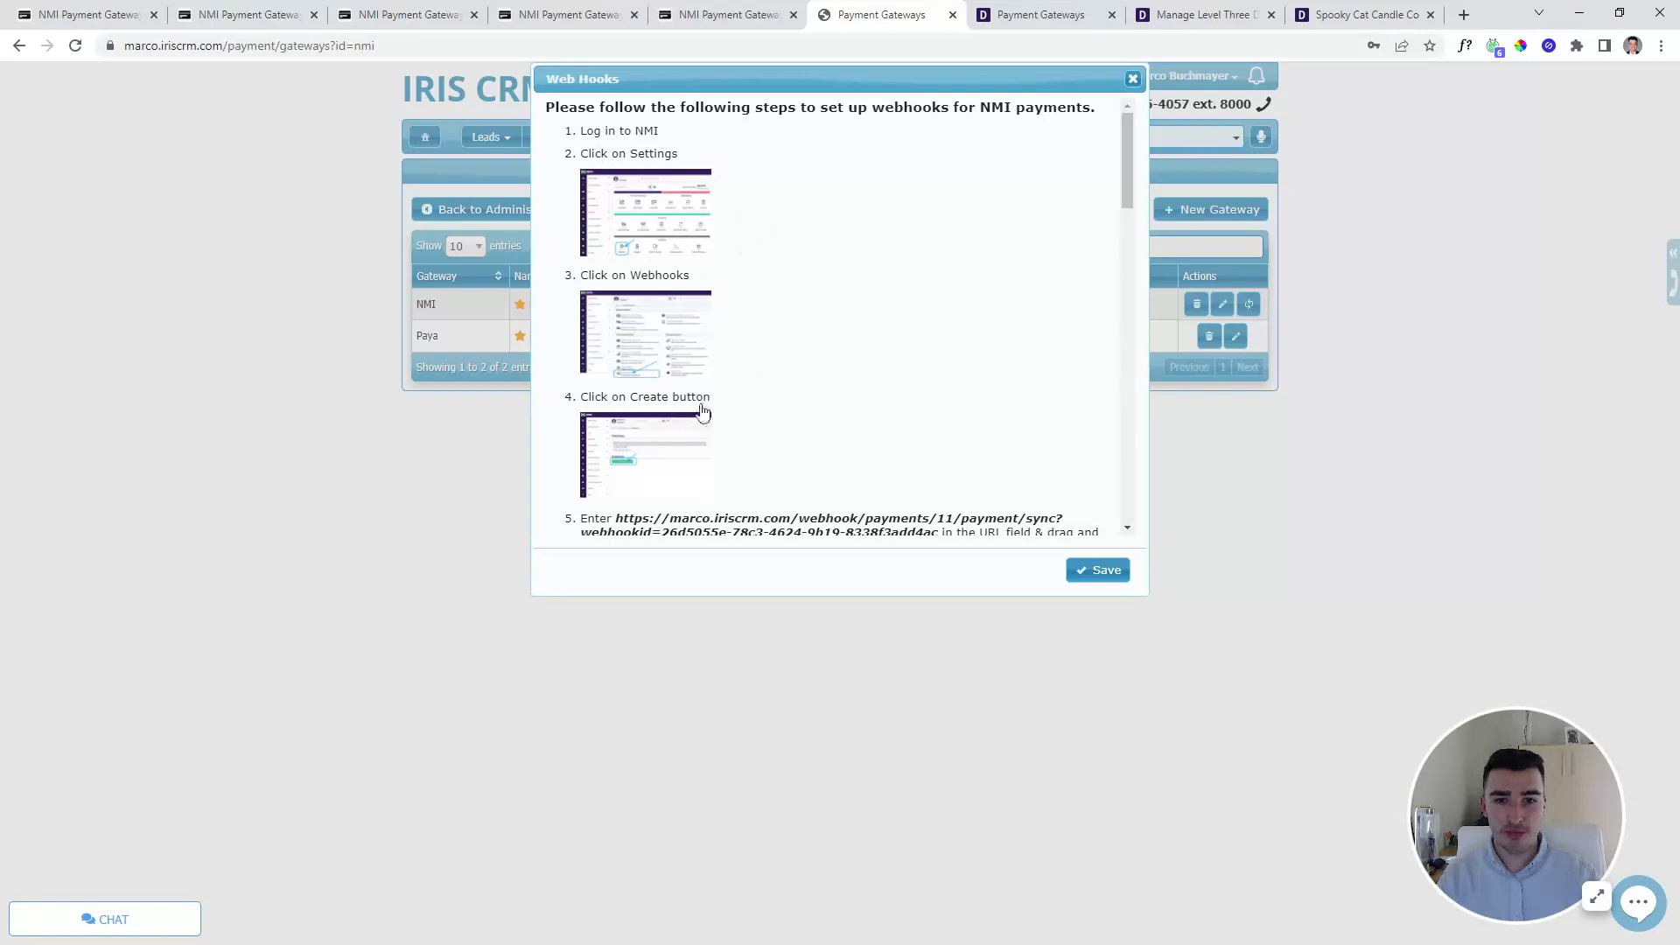
scroll(876, 329, "down", 3)
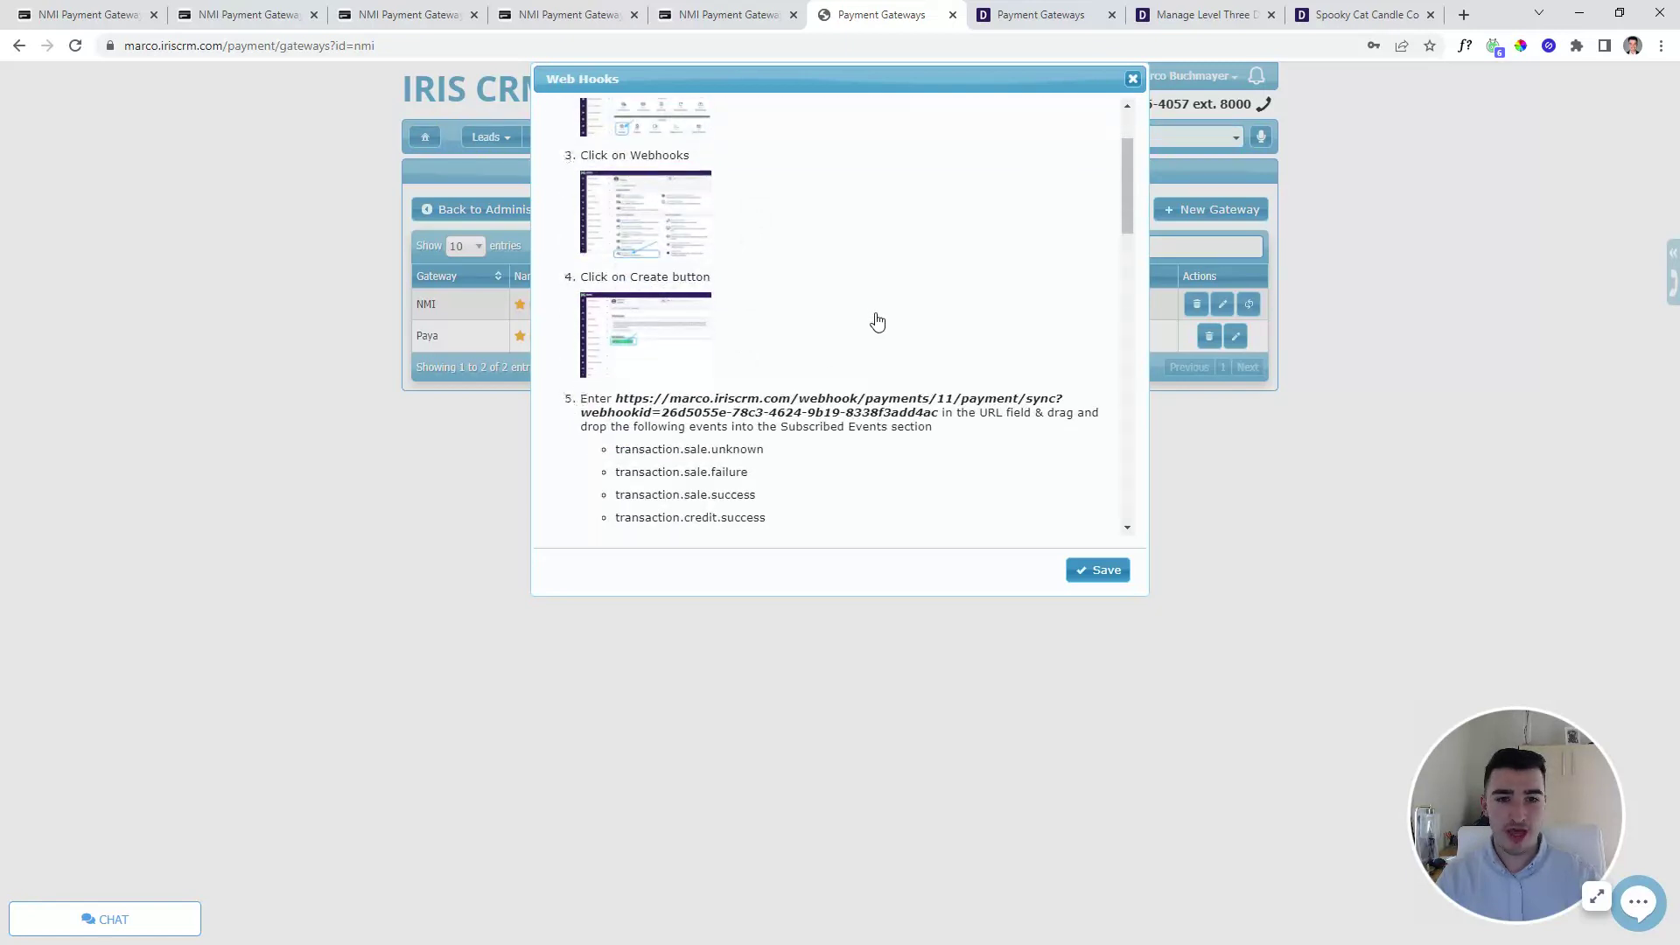
scroll(873, 330, "down", 3)
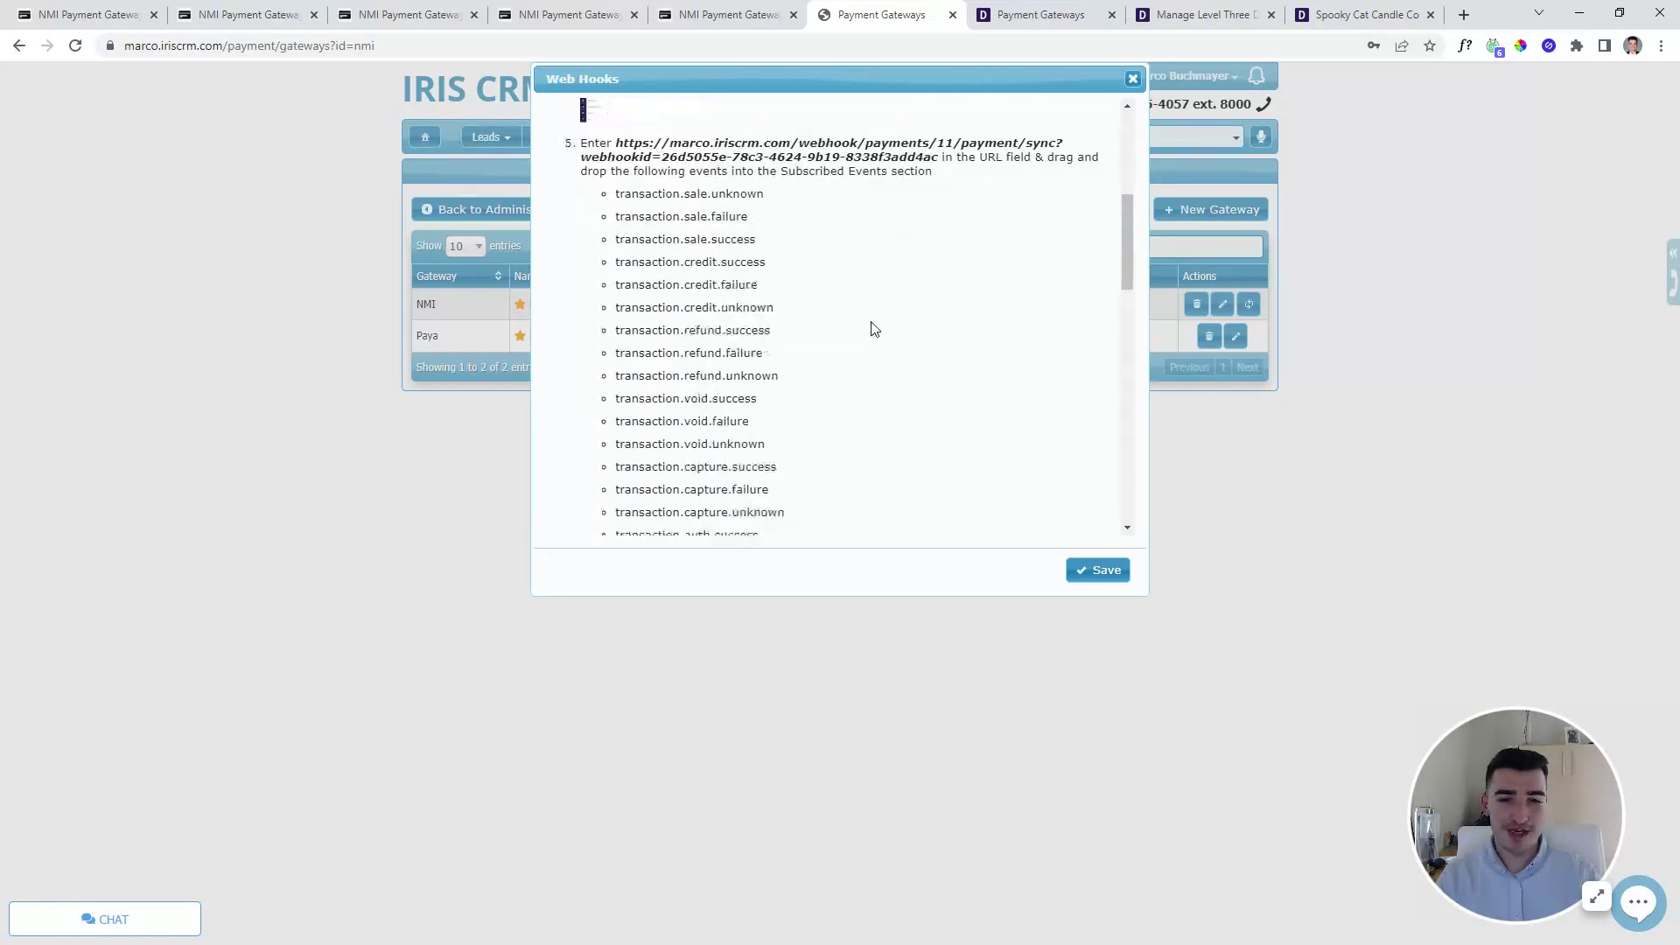
scroll(938, 230, "up", 1)
left_click_drag(936, 185, 617, 169)
key("ctrl+c")
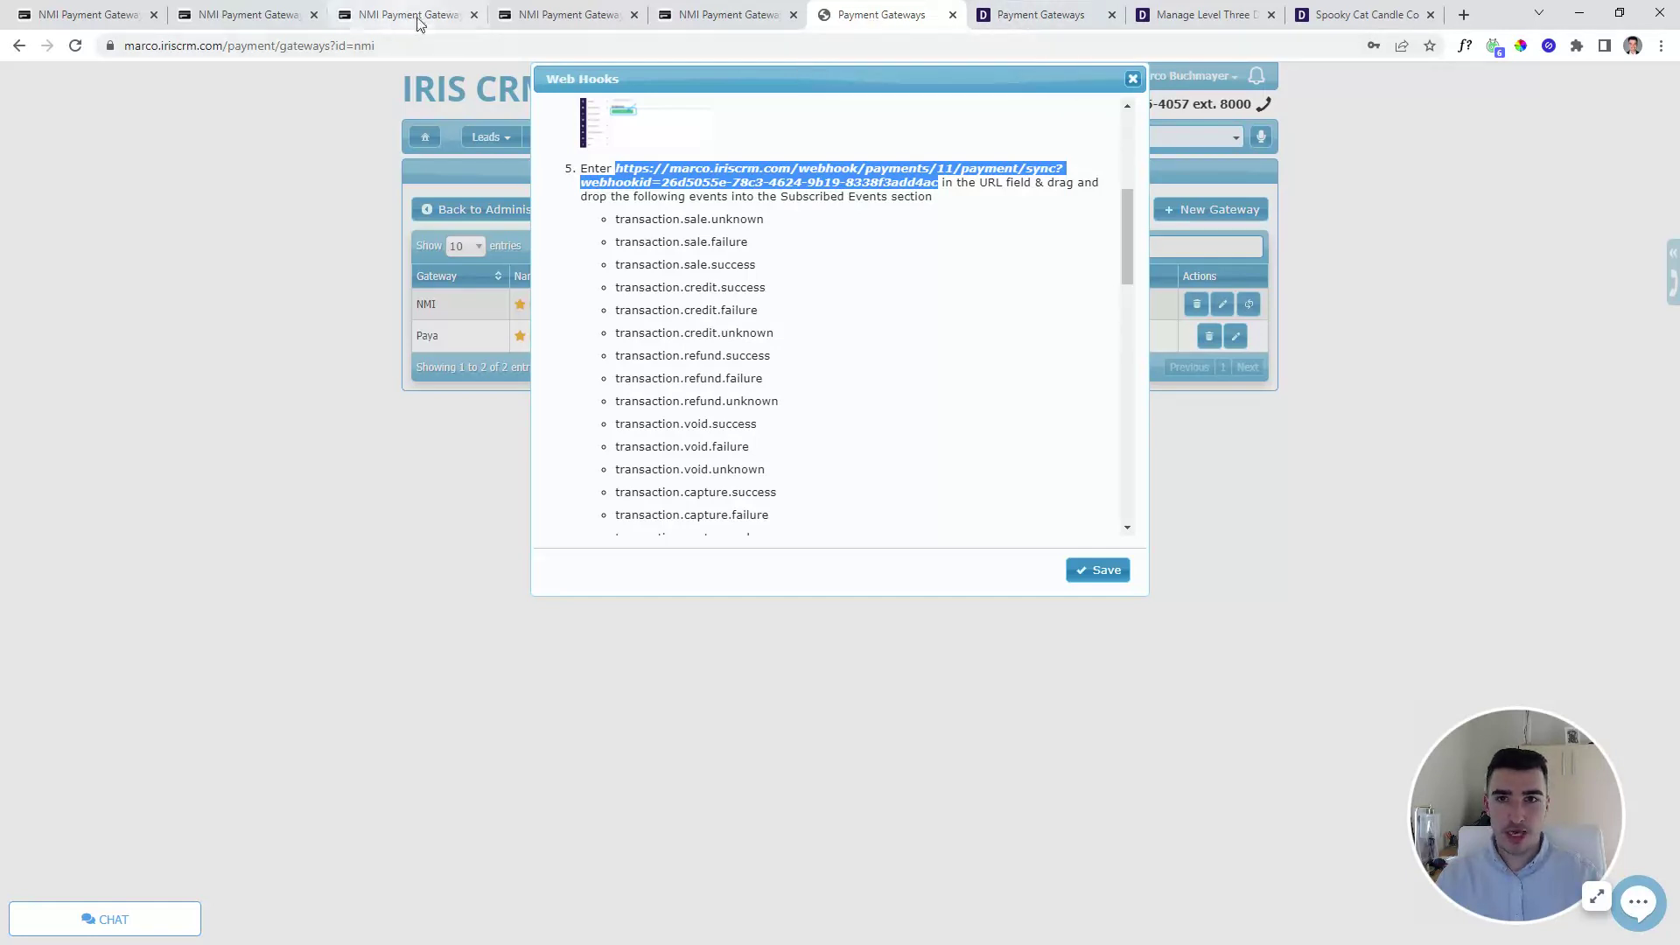
Switch back to the NMI portal and paste the copied payment sync URL as the new endpoint's URL.
left_click(573, 15)
left_click(714, 12)
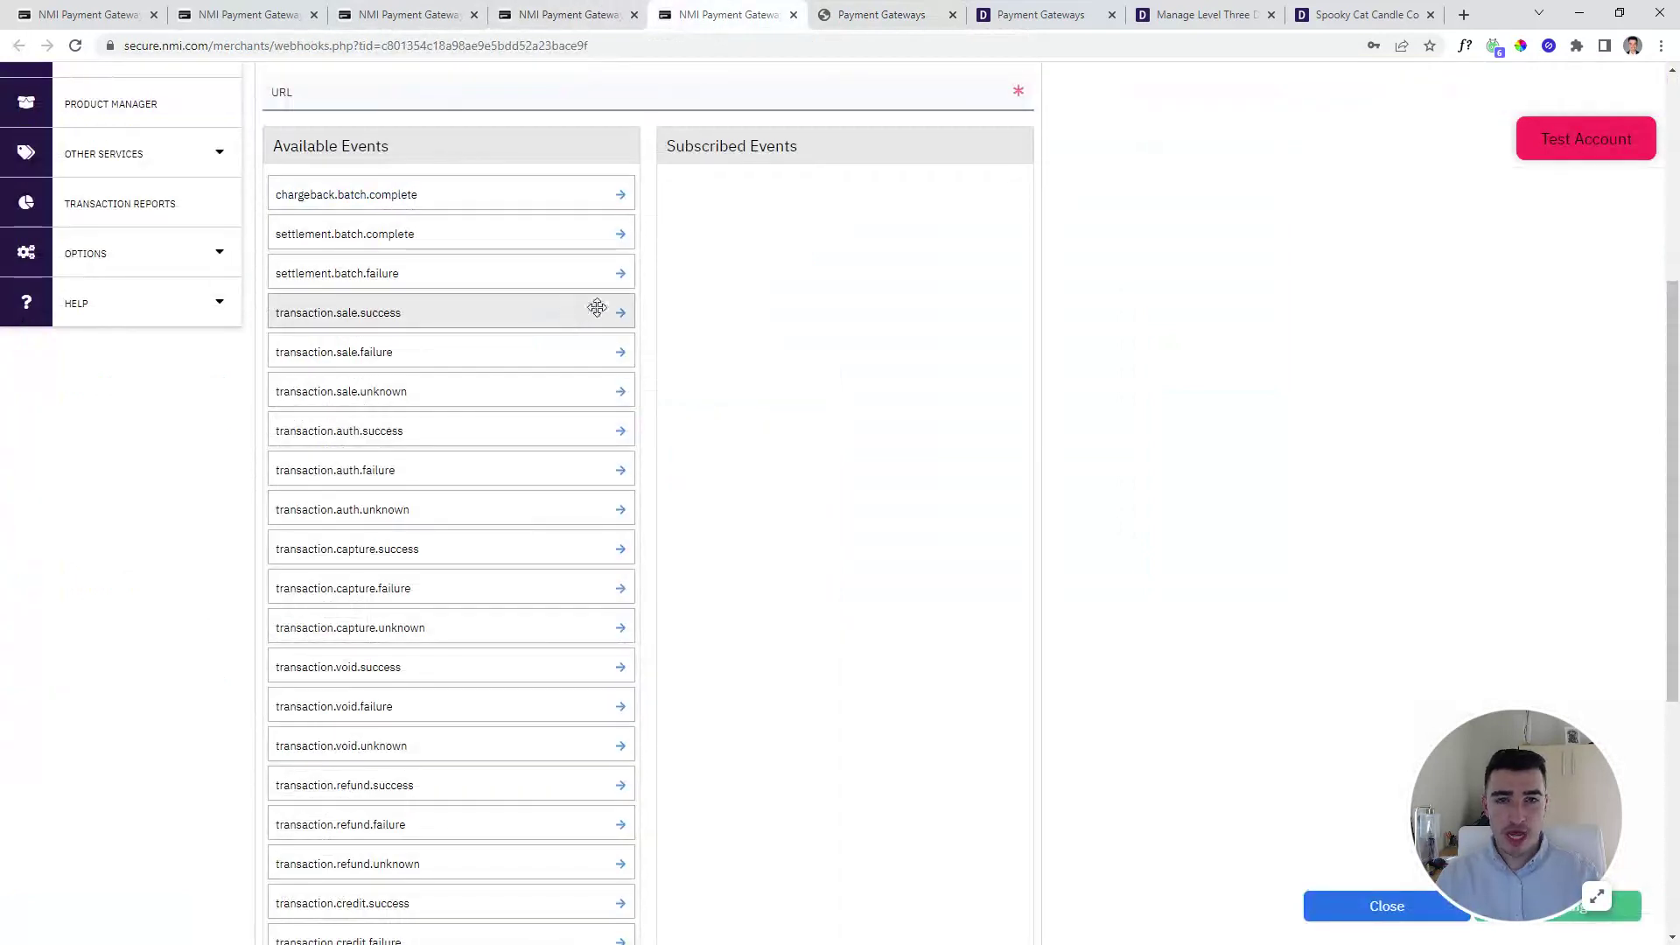
scroll(577, 298, "up", 1)
left_click(478, 205)
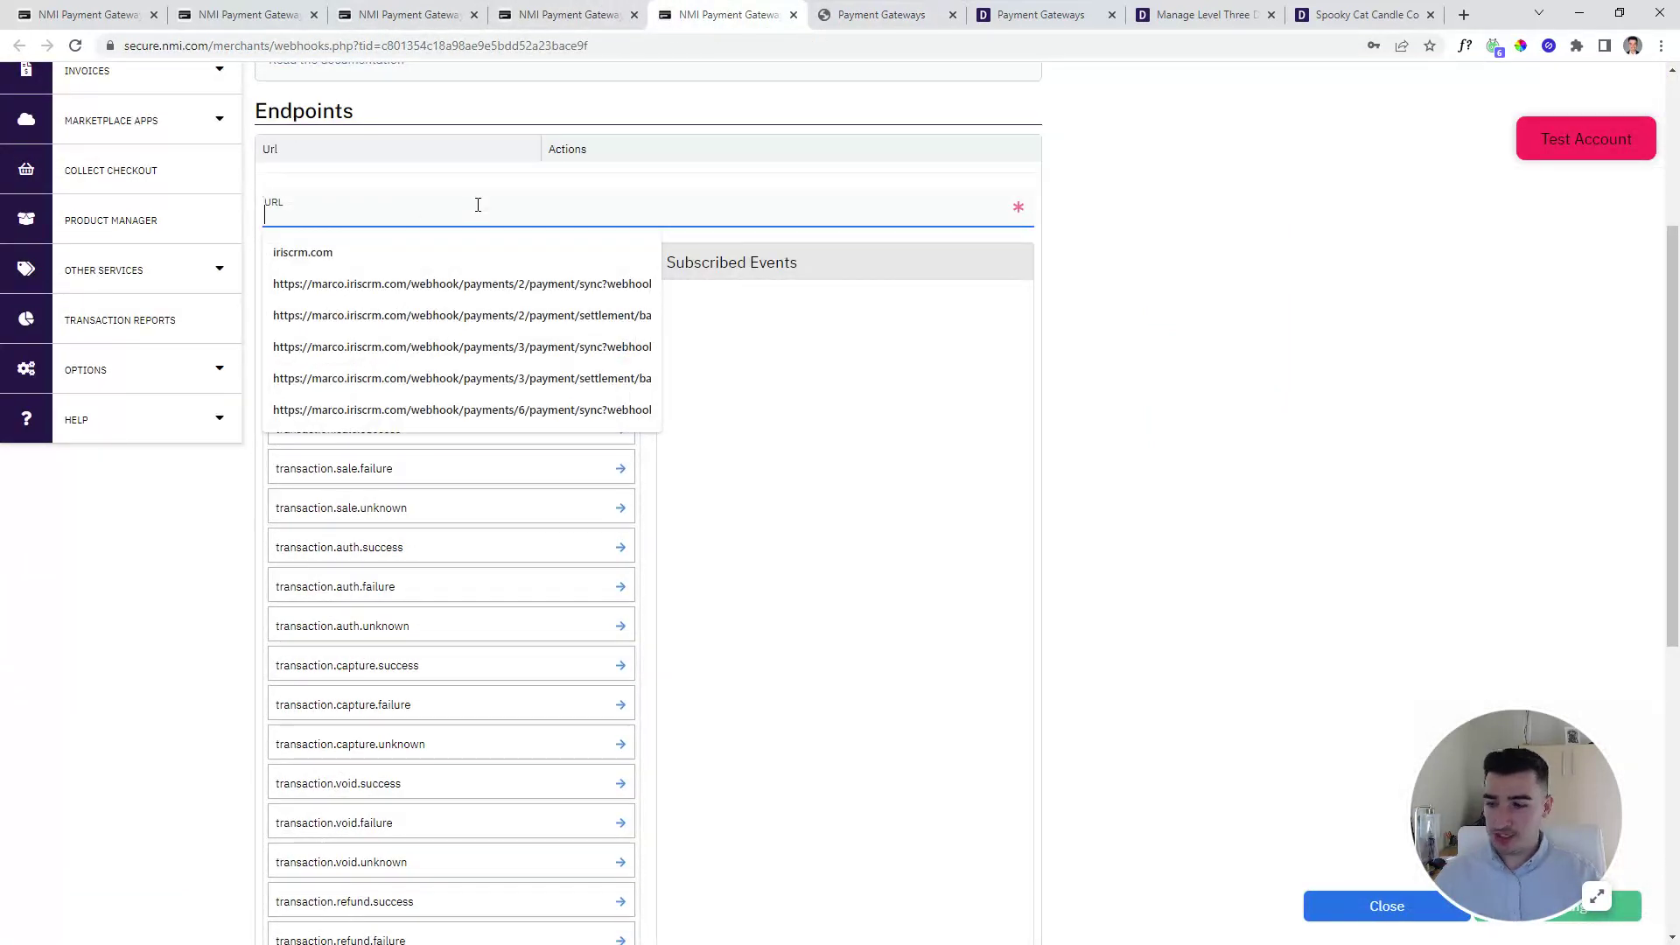
key("ctrl+v")
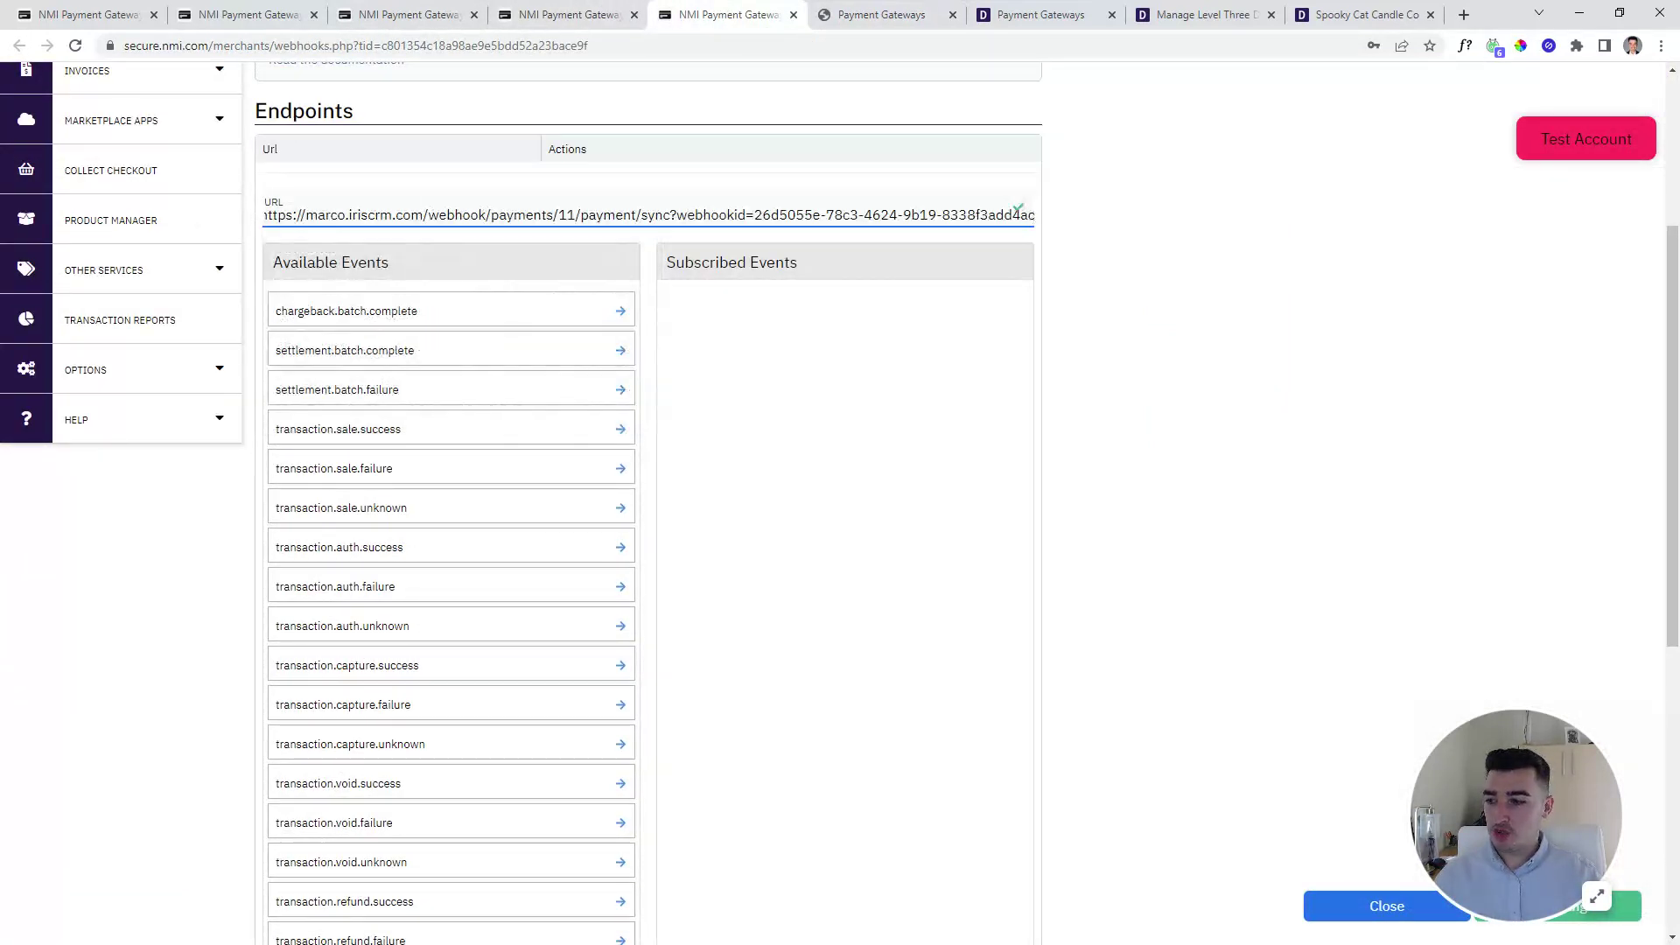
key("alt+Tab")
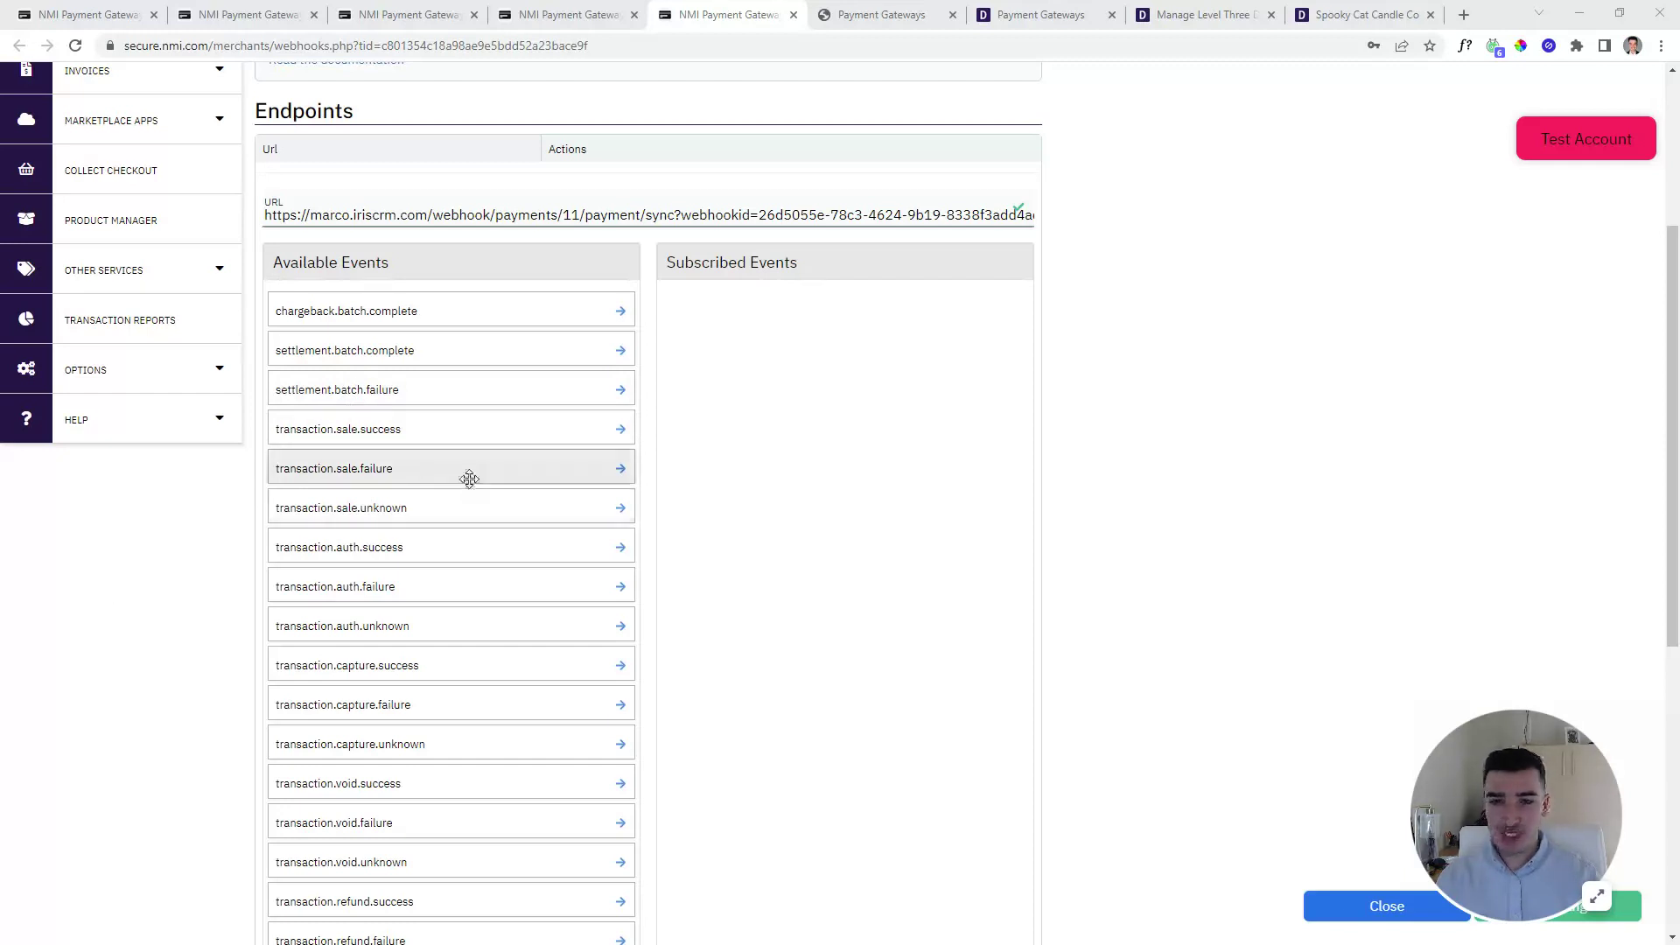
Subscribe the endpoint to the success, failure and unknown events of transaction.sale and transaction.credit.
left_click_drag(432, 506, 750, 443)
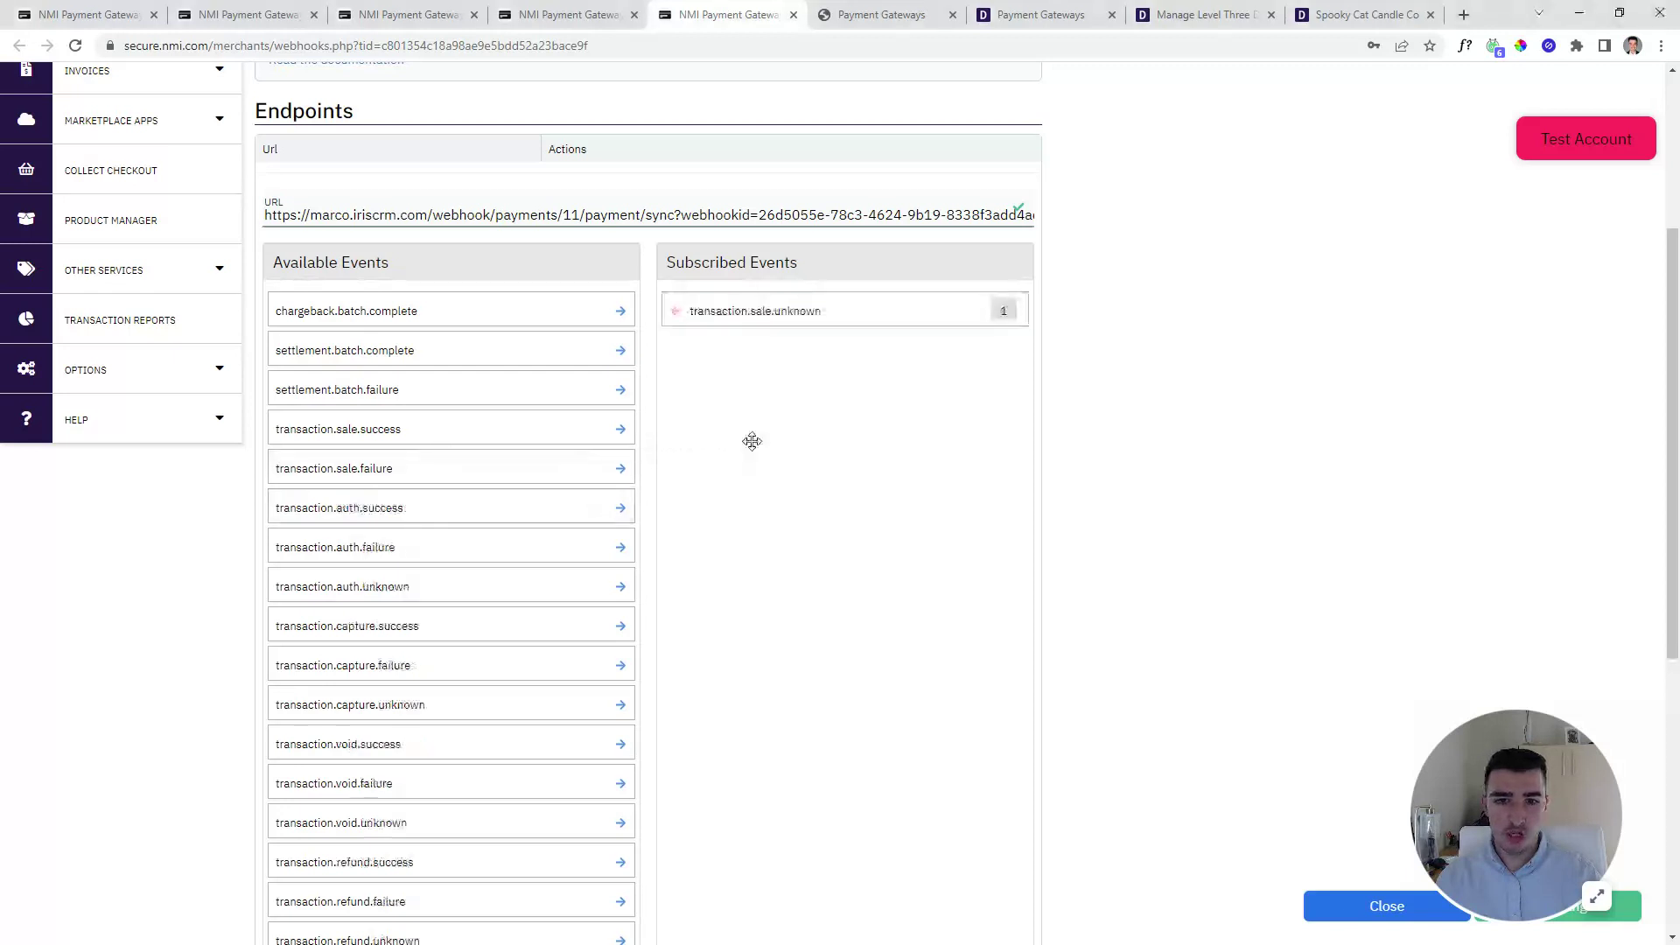
left_click_drag(428, 469, 743, 450)
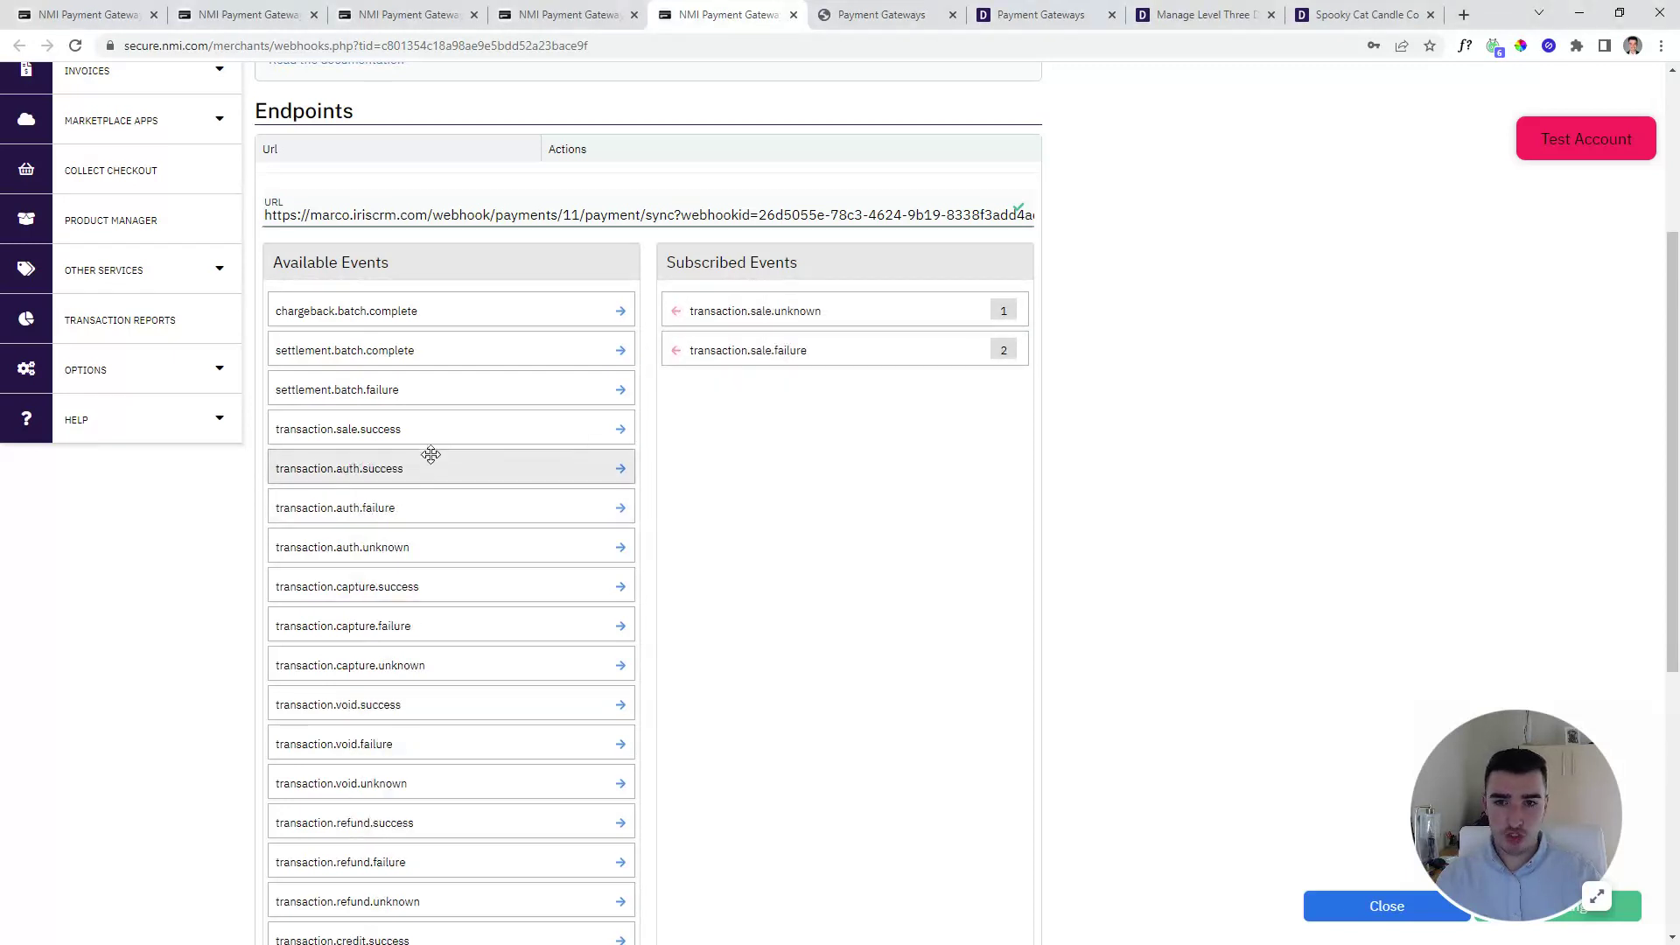
left_click_drag(432, 436, 761, 435)
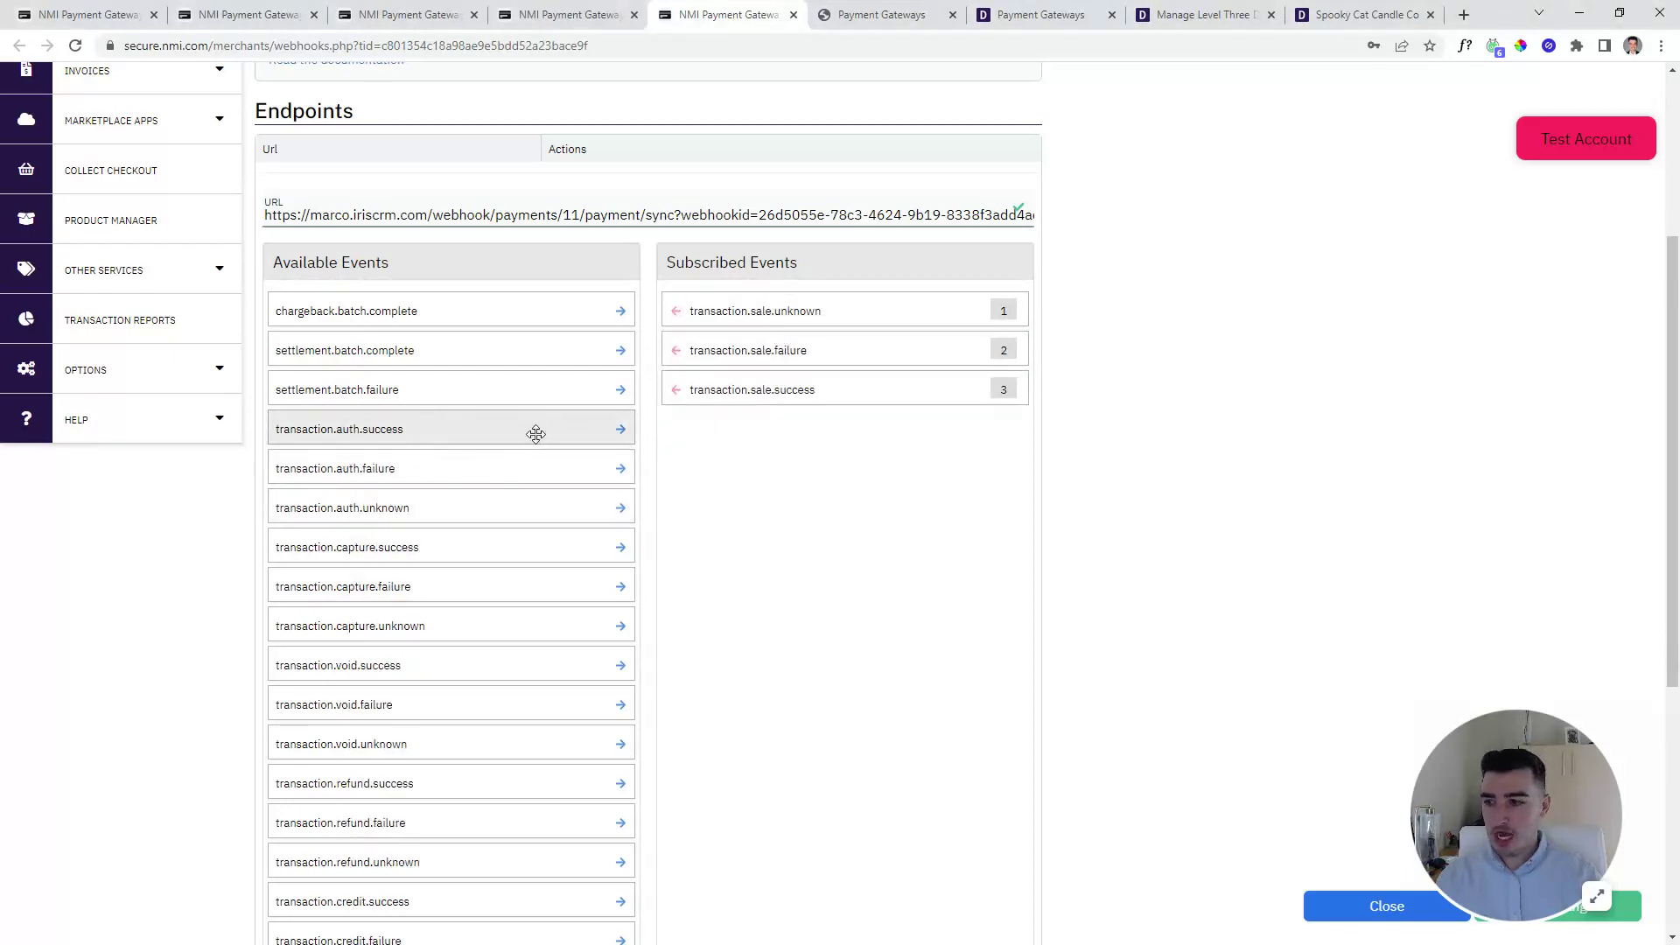
scroll(469, 515, "down", 4)
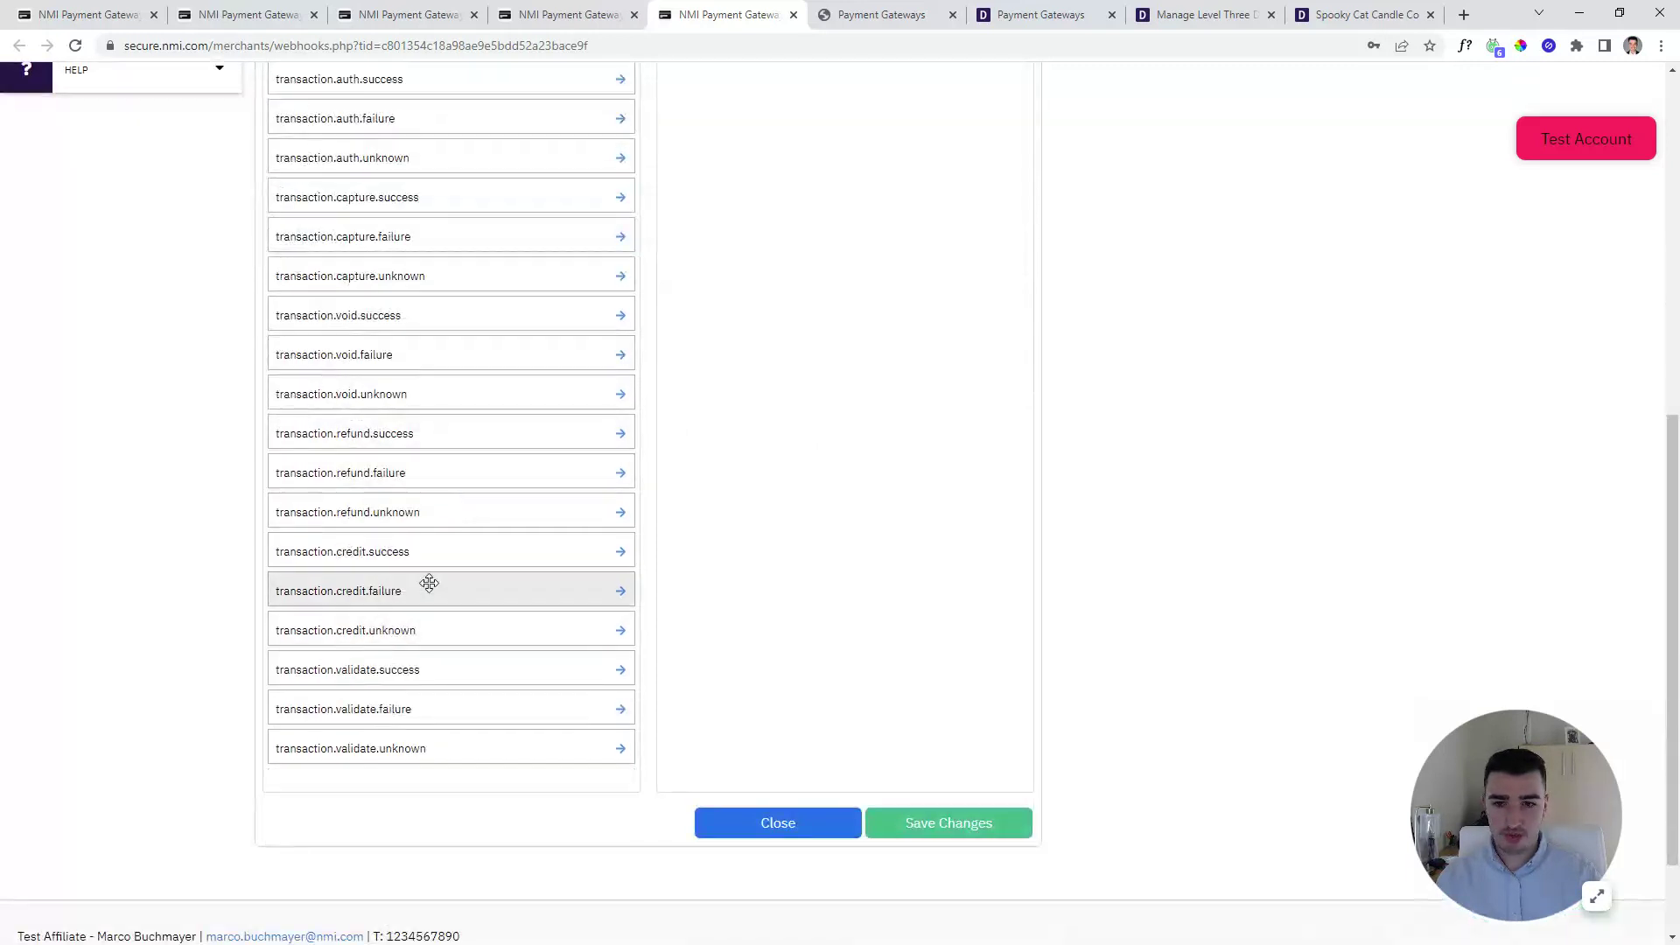
left_click_drag(429, 561, 736, 519)
left_click_drag(425, 547, 684, 512)
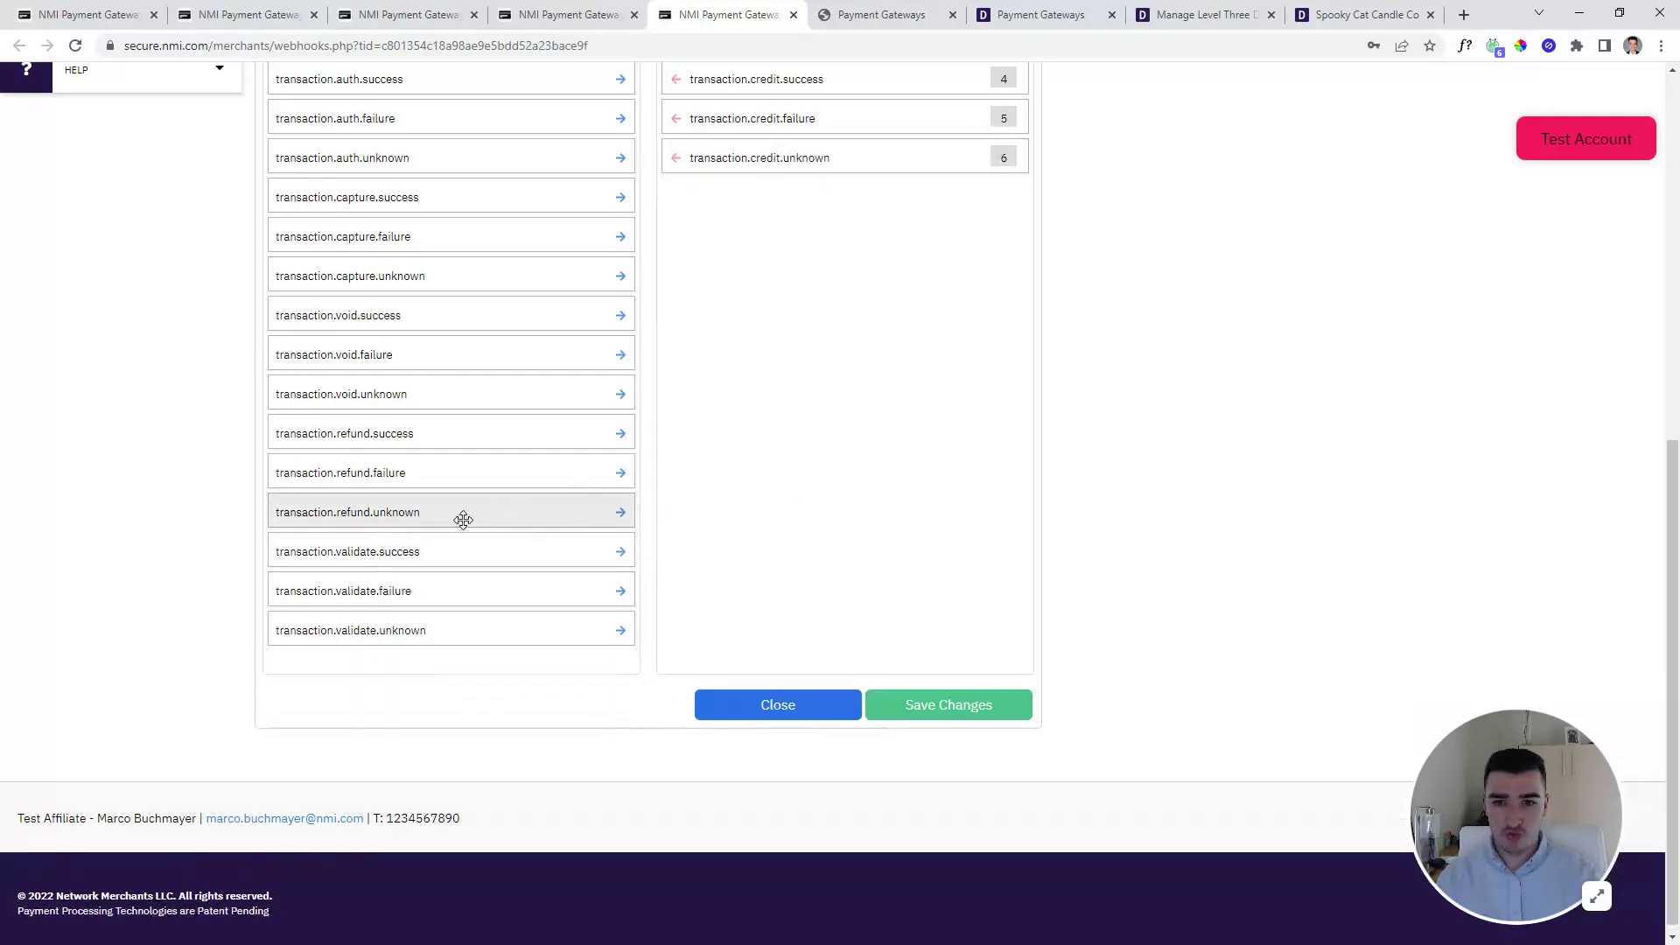
Subscribe the endpoint to the success, failure and unknown events of transaction.refund and transaction.void.
left_click_drag(461, 517, 781, 503)
left_click_drag(475, 472, 752, 464)
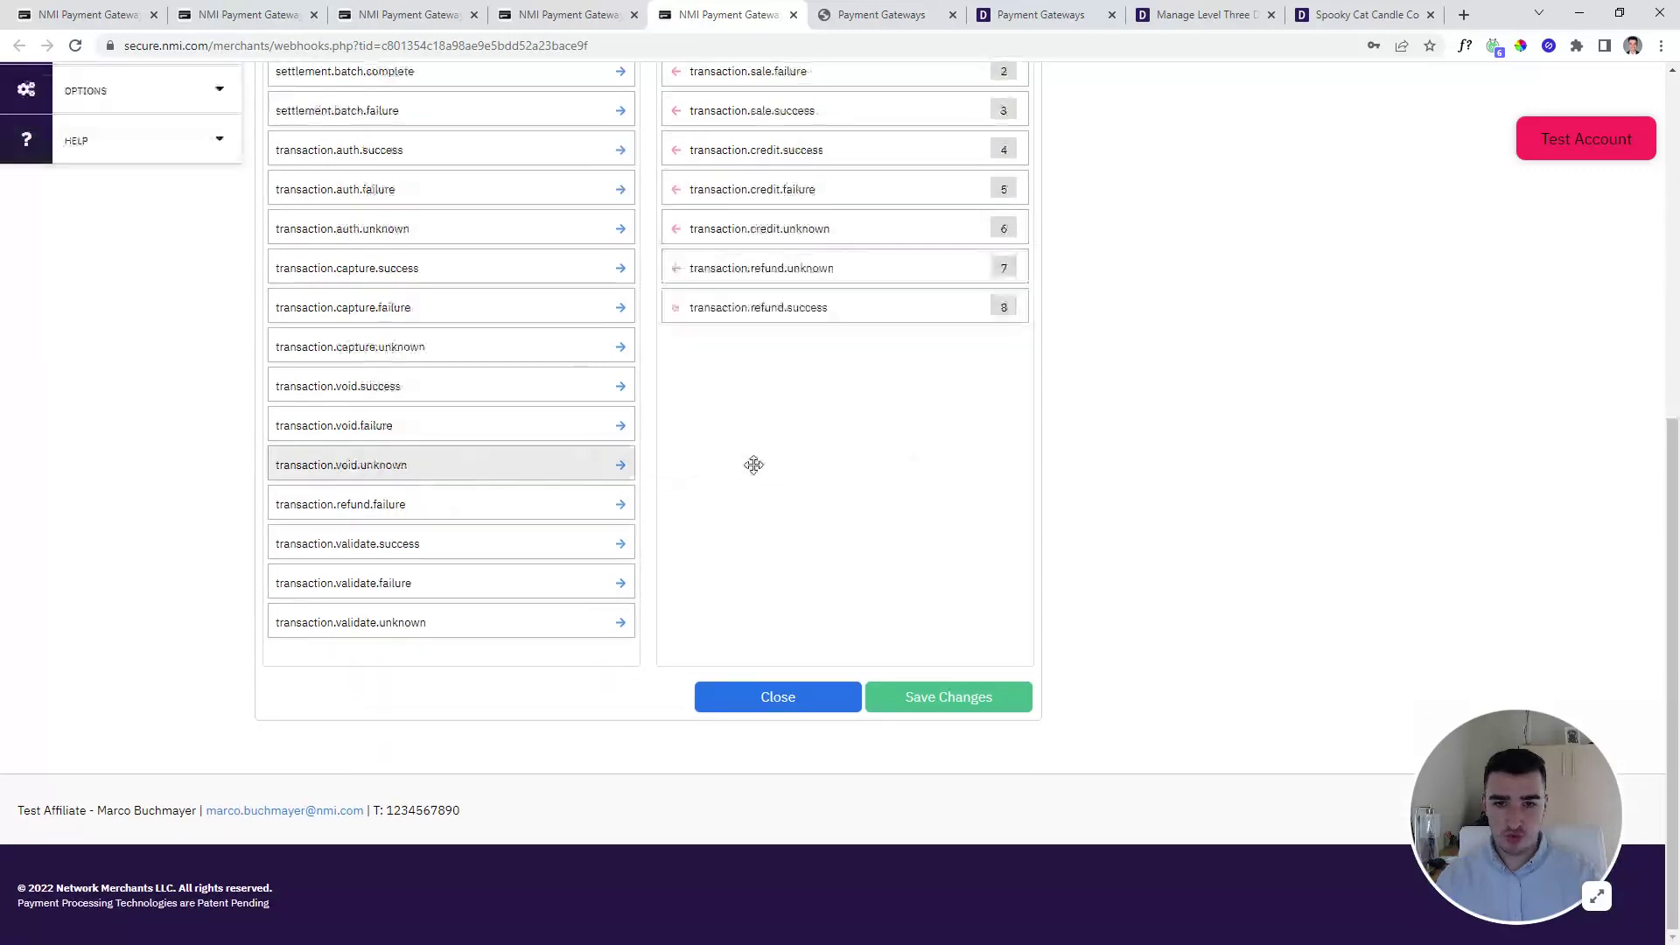
left_click_drag(464, 505, 776, 481)
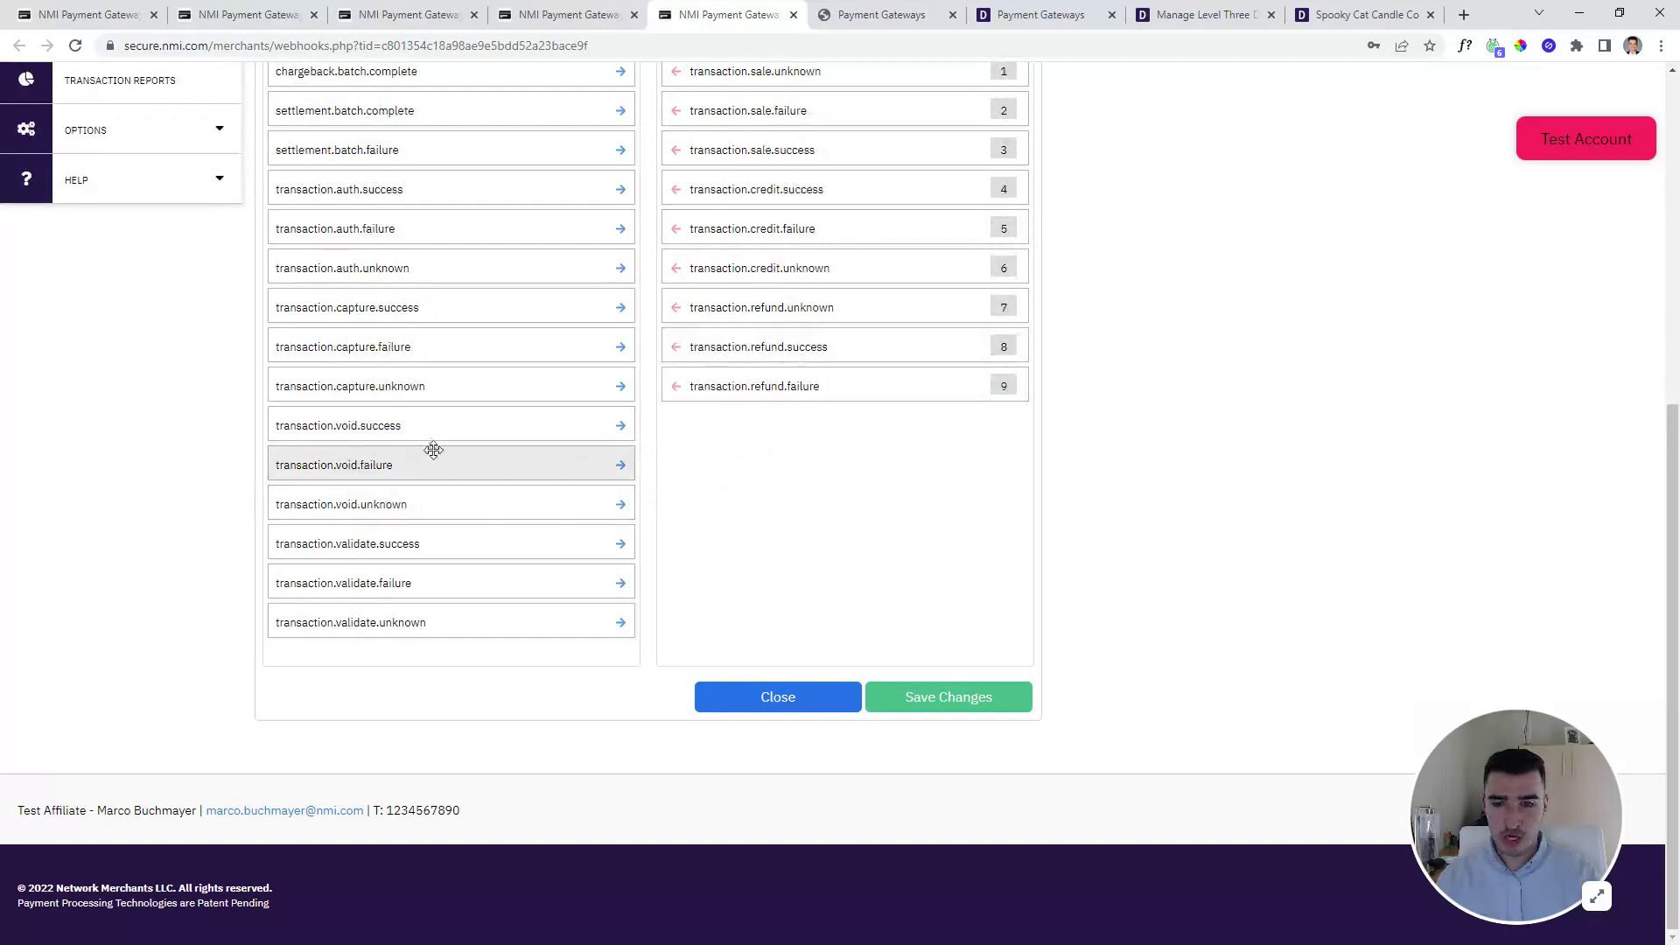
left_click_drag(440, 435, 725, 459)
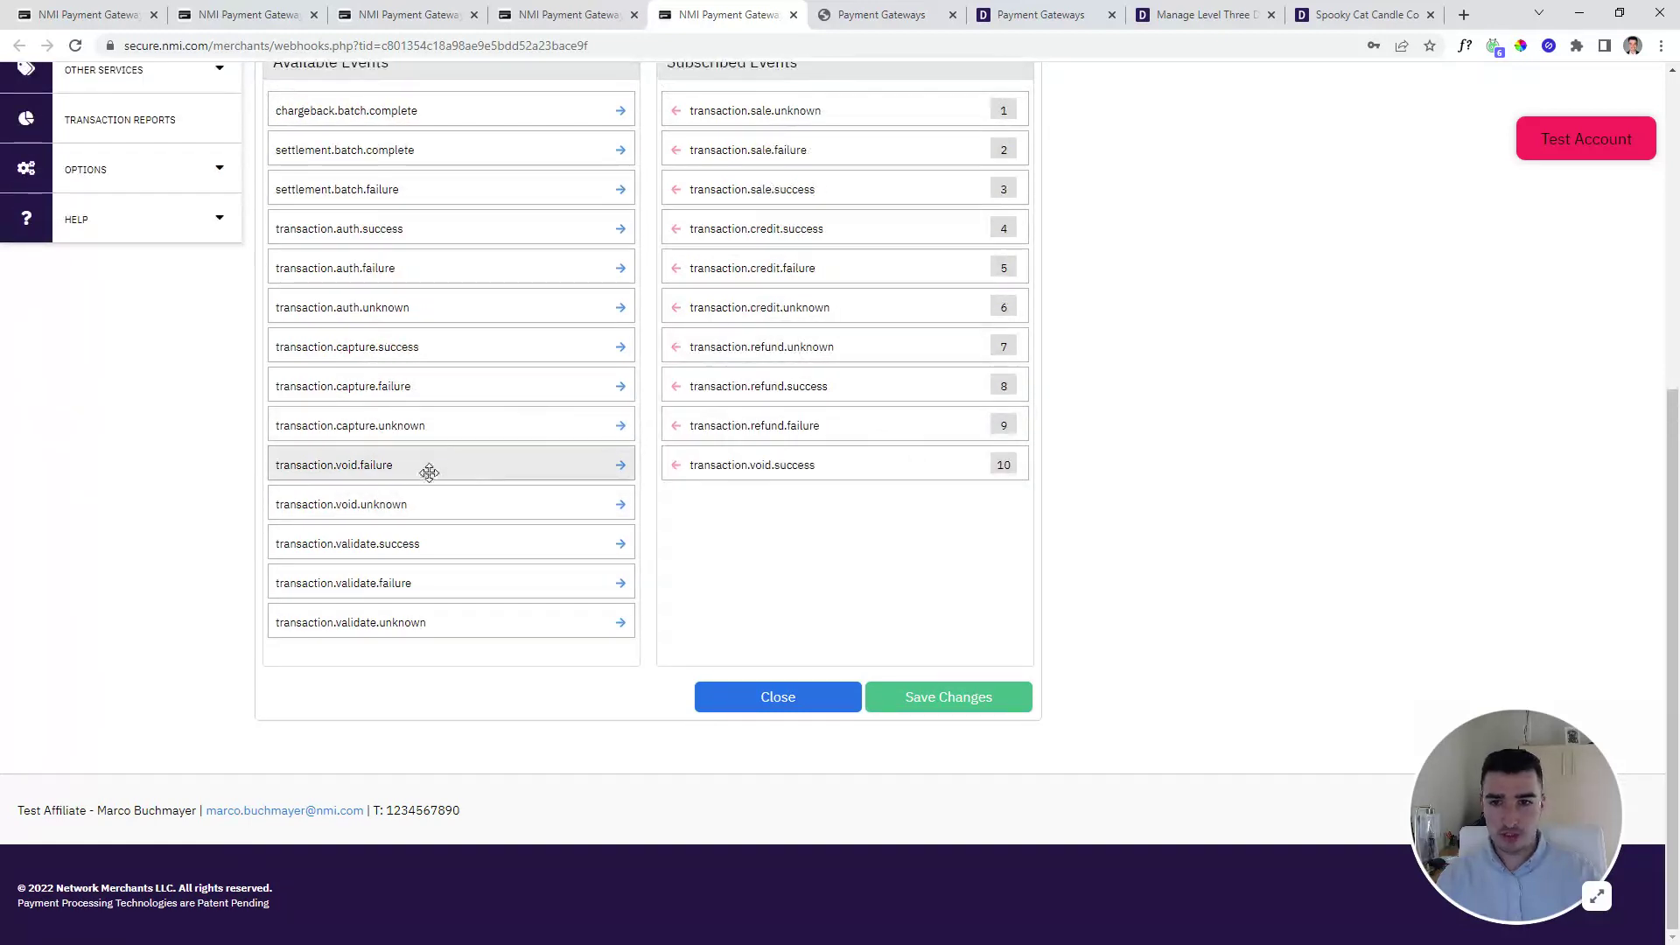
left_click_drag(428, 472, 748, 489)
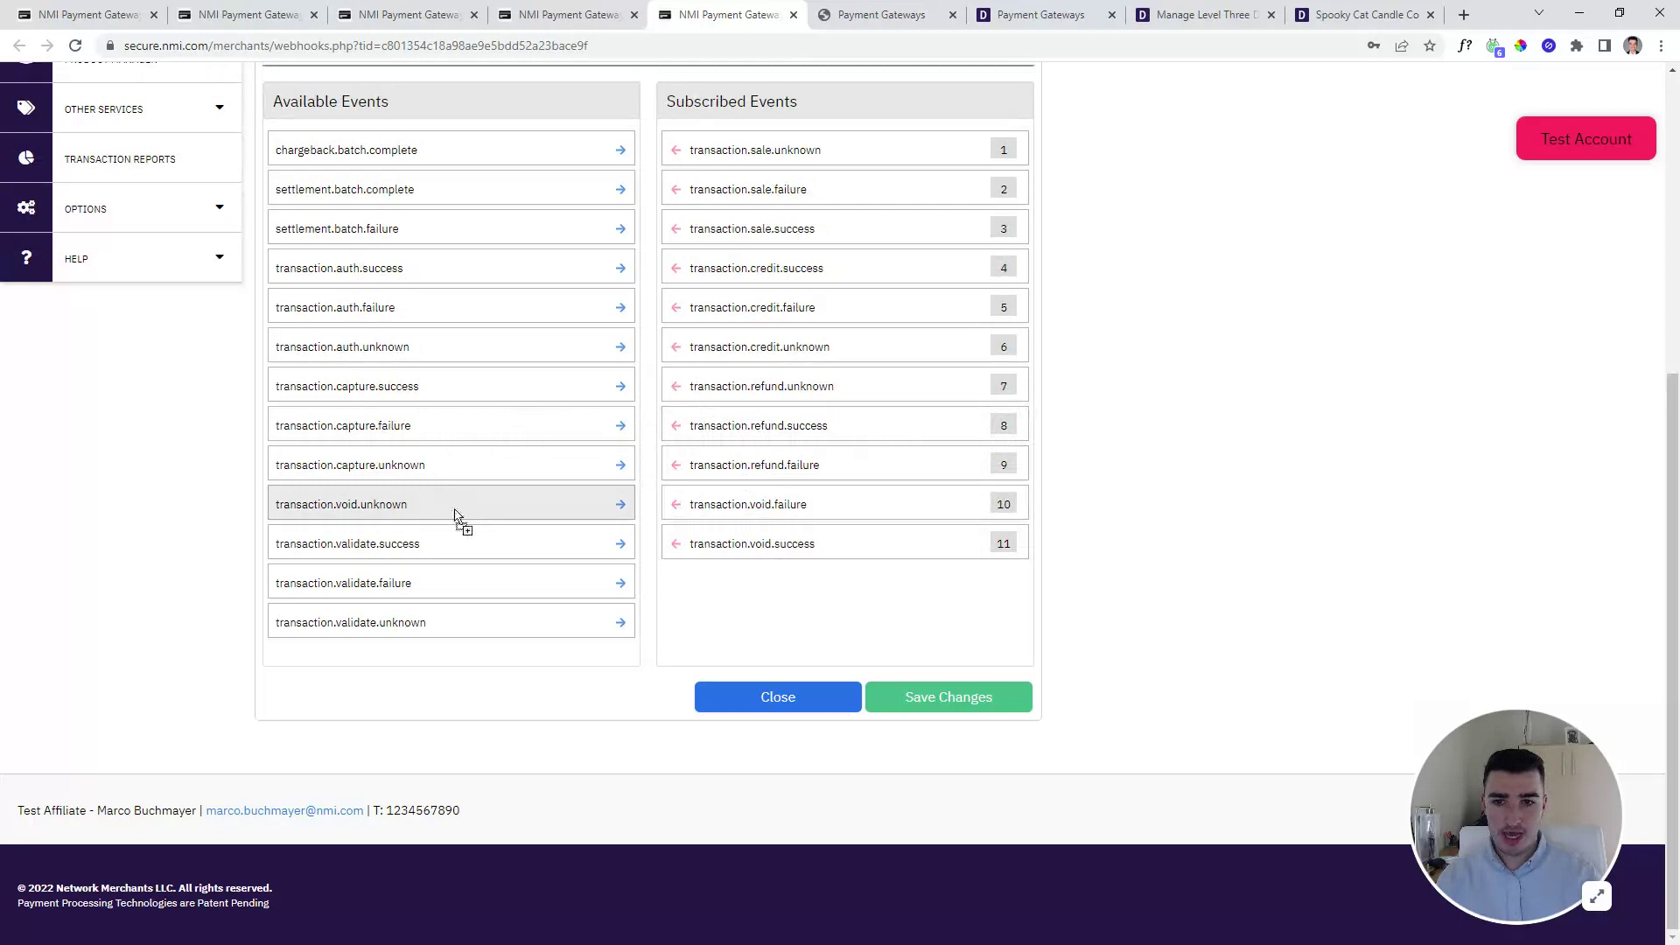
left_click_drag(458, 522, 655, 542)
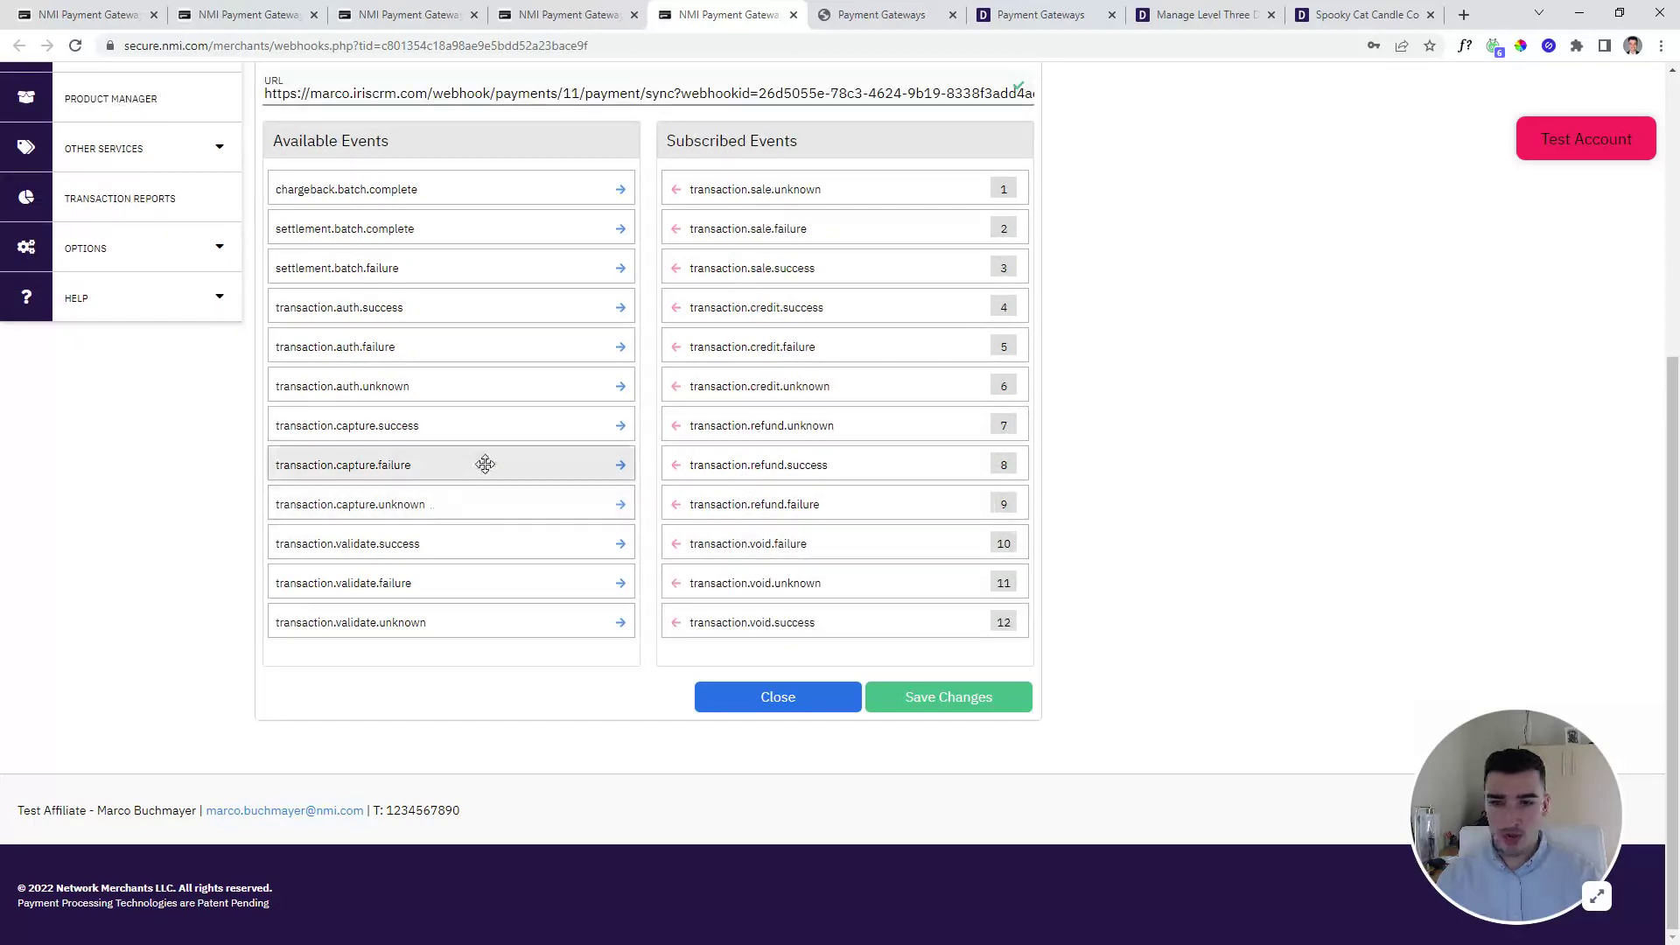
Add the success, failure and unknown events of transaction.capture and transaction.auth to the endpoint's subscriptions, and save the endpoint.
left_click_drag(483, 465, 745, 472)
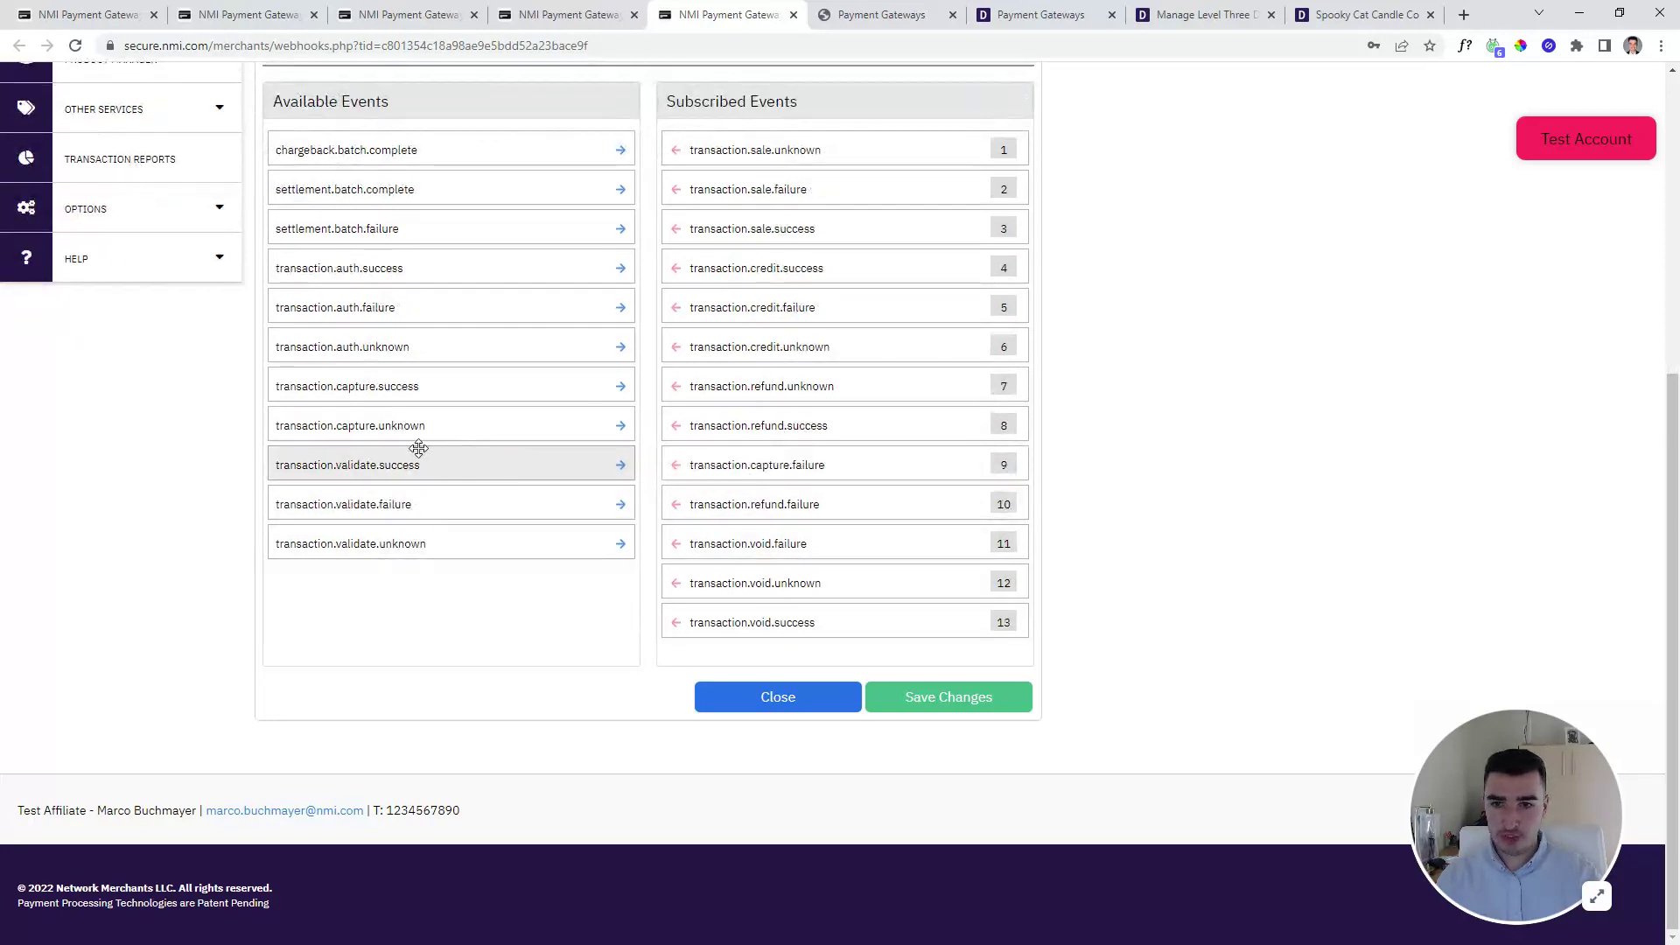
left_click_drag(412, 438, 529, 477)
left_click_drag(487, 362, 779, 471)
scroll(468, 438, "up", 1)
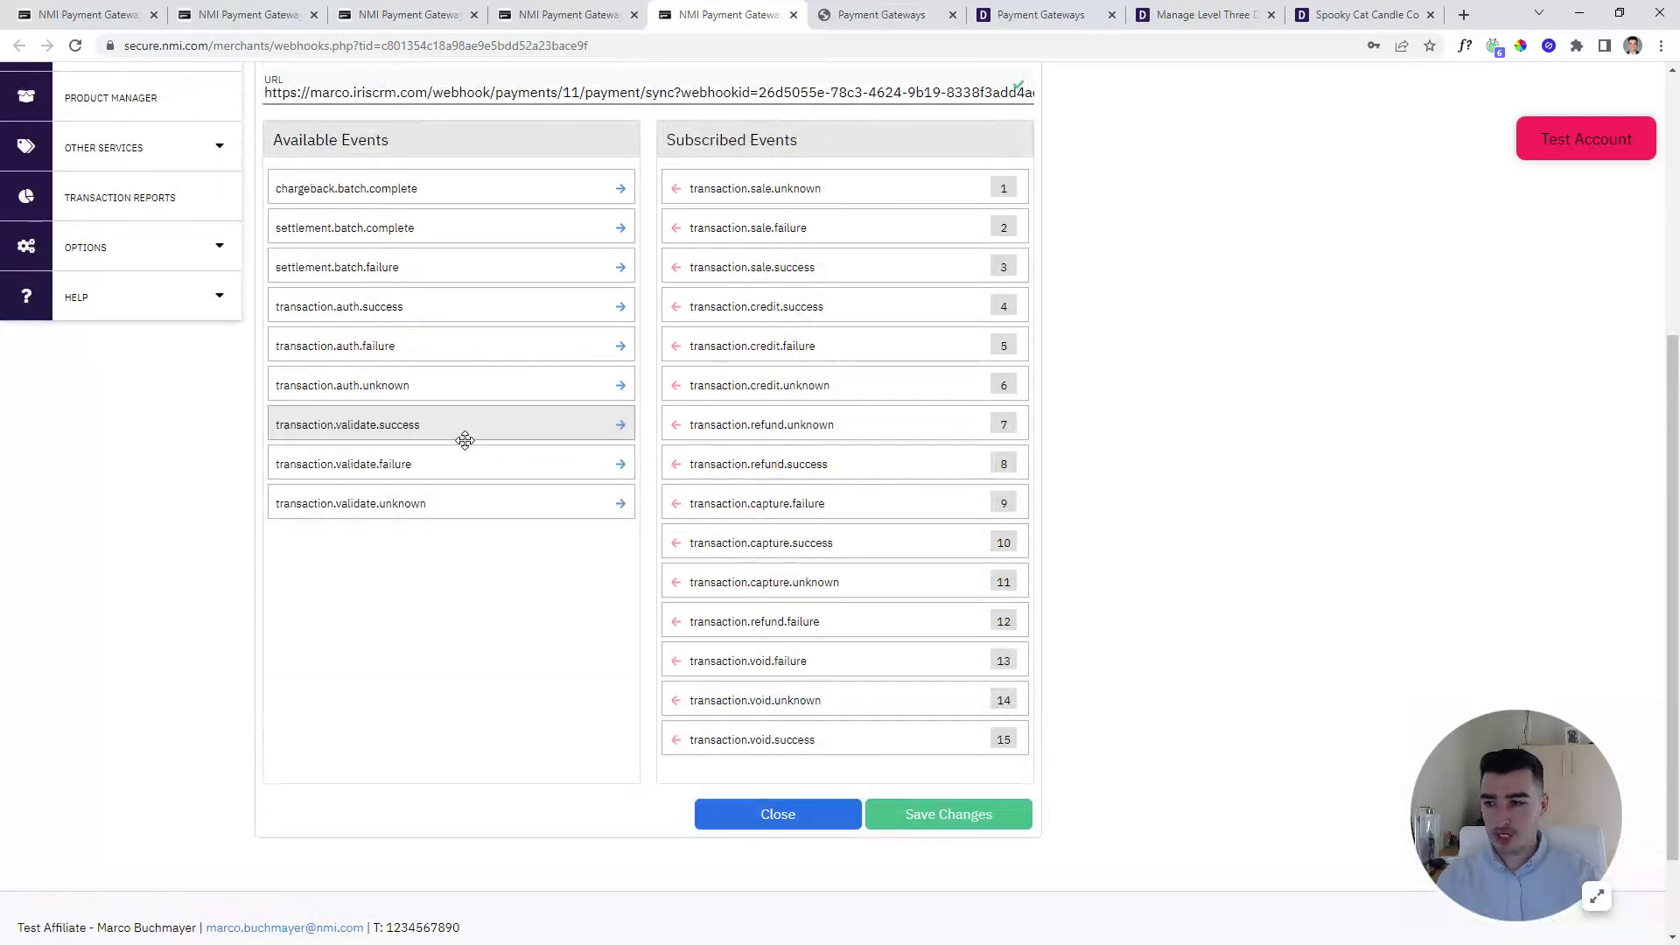
left_click_drag(426, 317, 750, 459)
left_click_drag(491, 311, 748, 393)
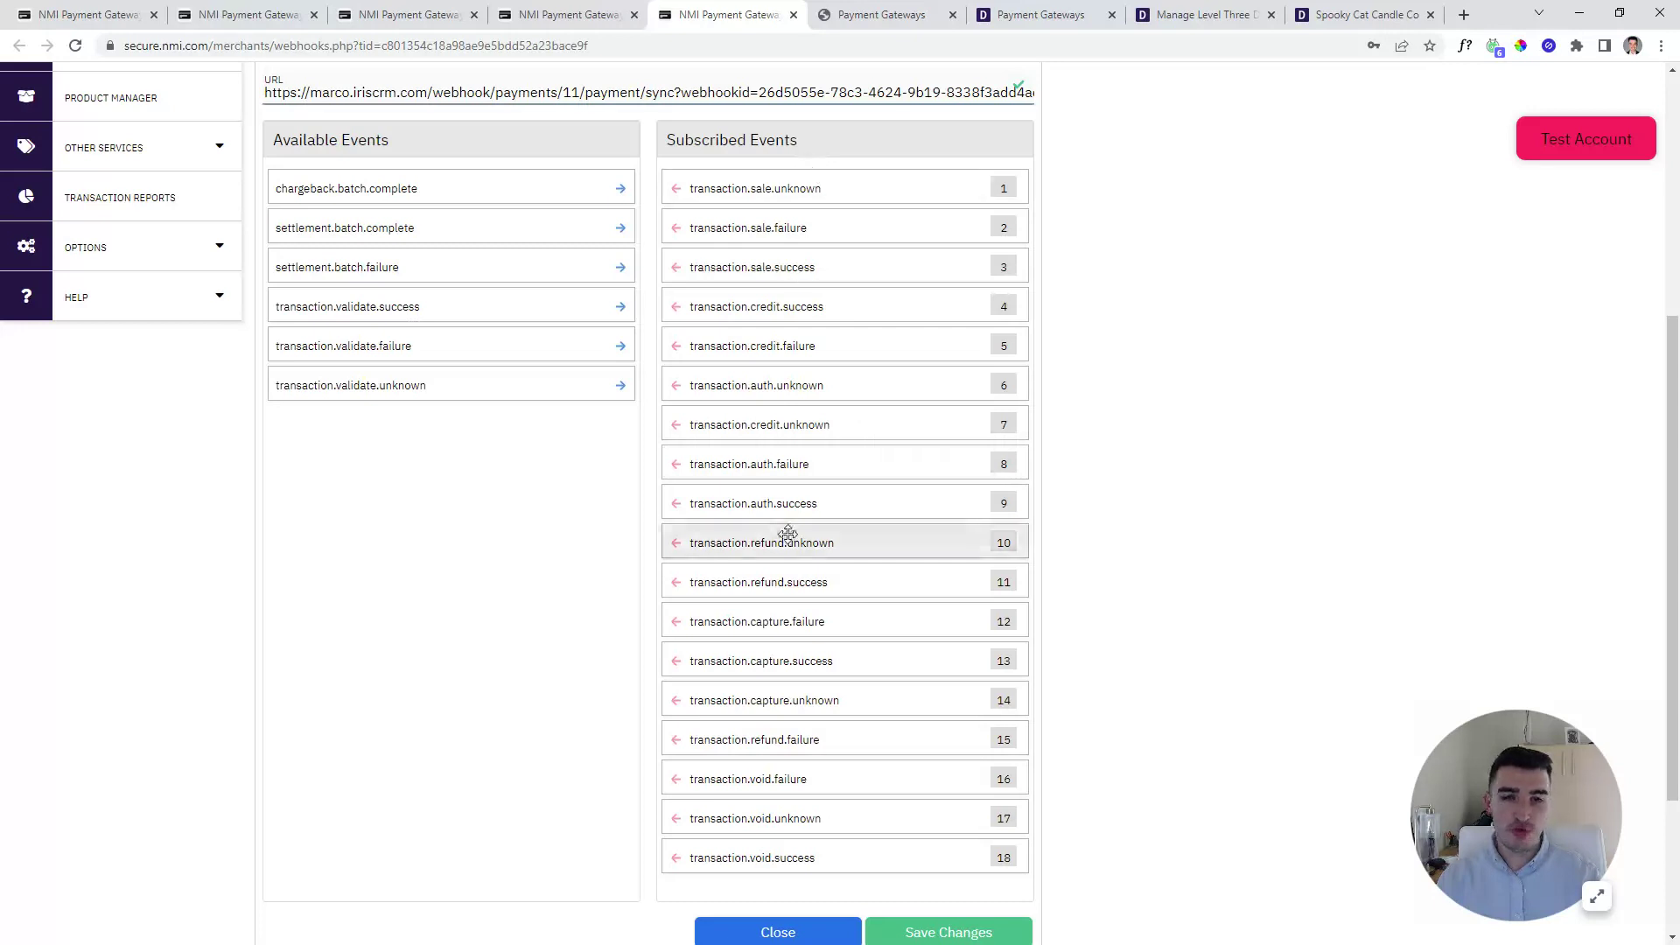
scroll(842, 601, "down", 2)
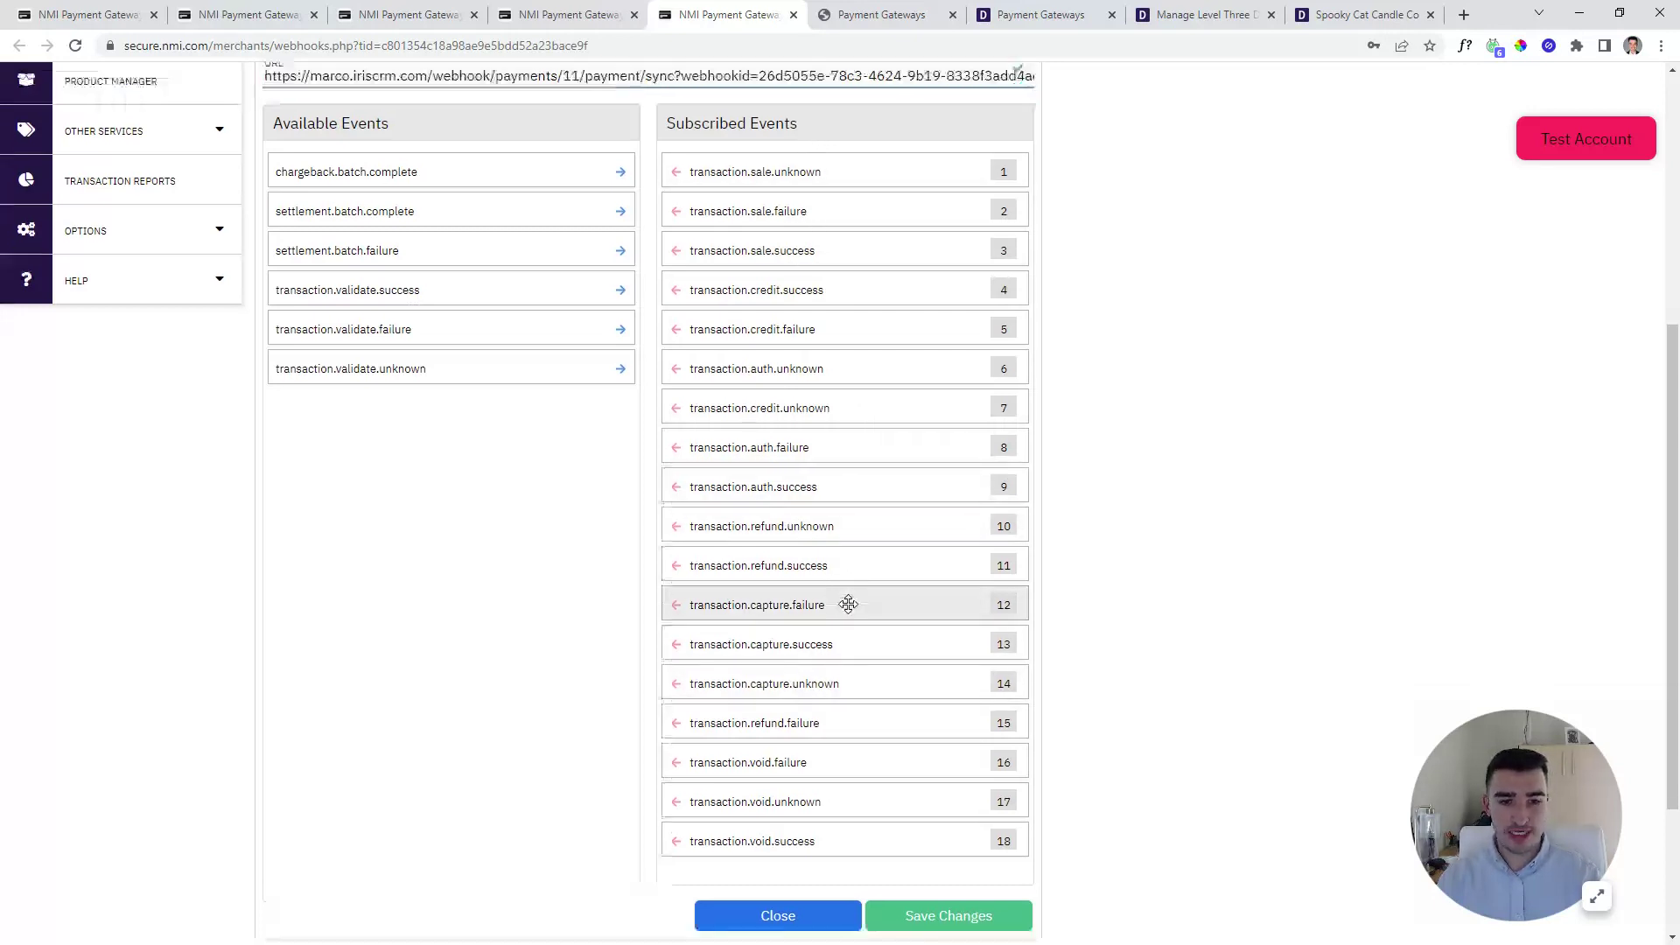
left_click(931, 828)
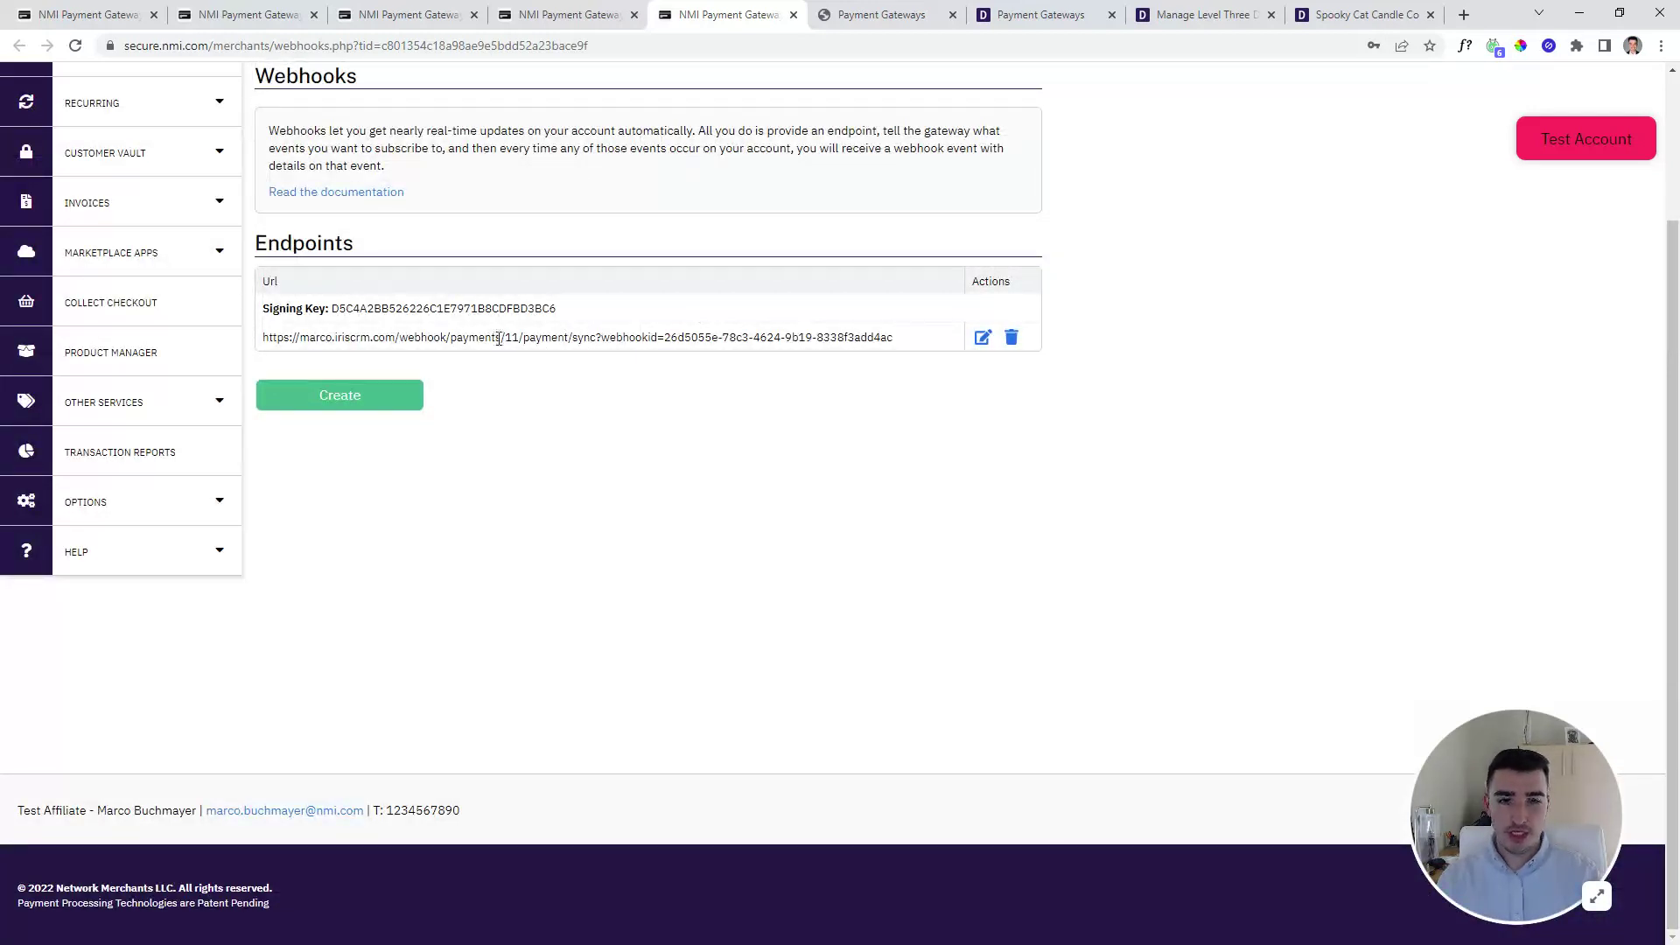
Start a second webhook endpoint in NMI and copy the settlement batch URL from the IRIS CRM webhook instructions.
left_click(349, 400)
scroll(613, 437, "down", 3)
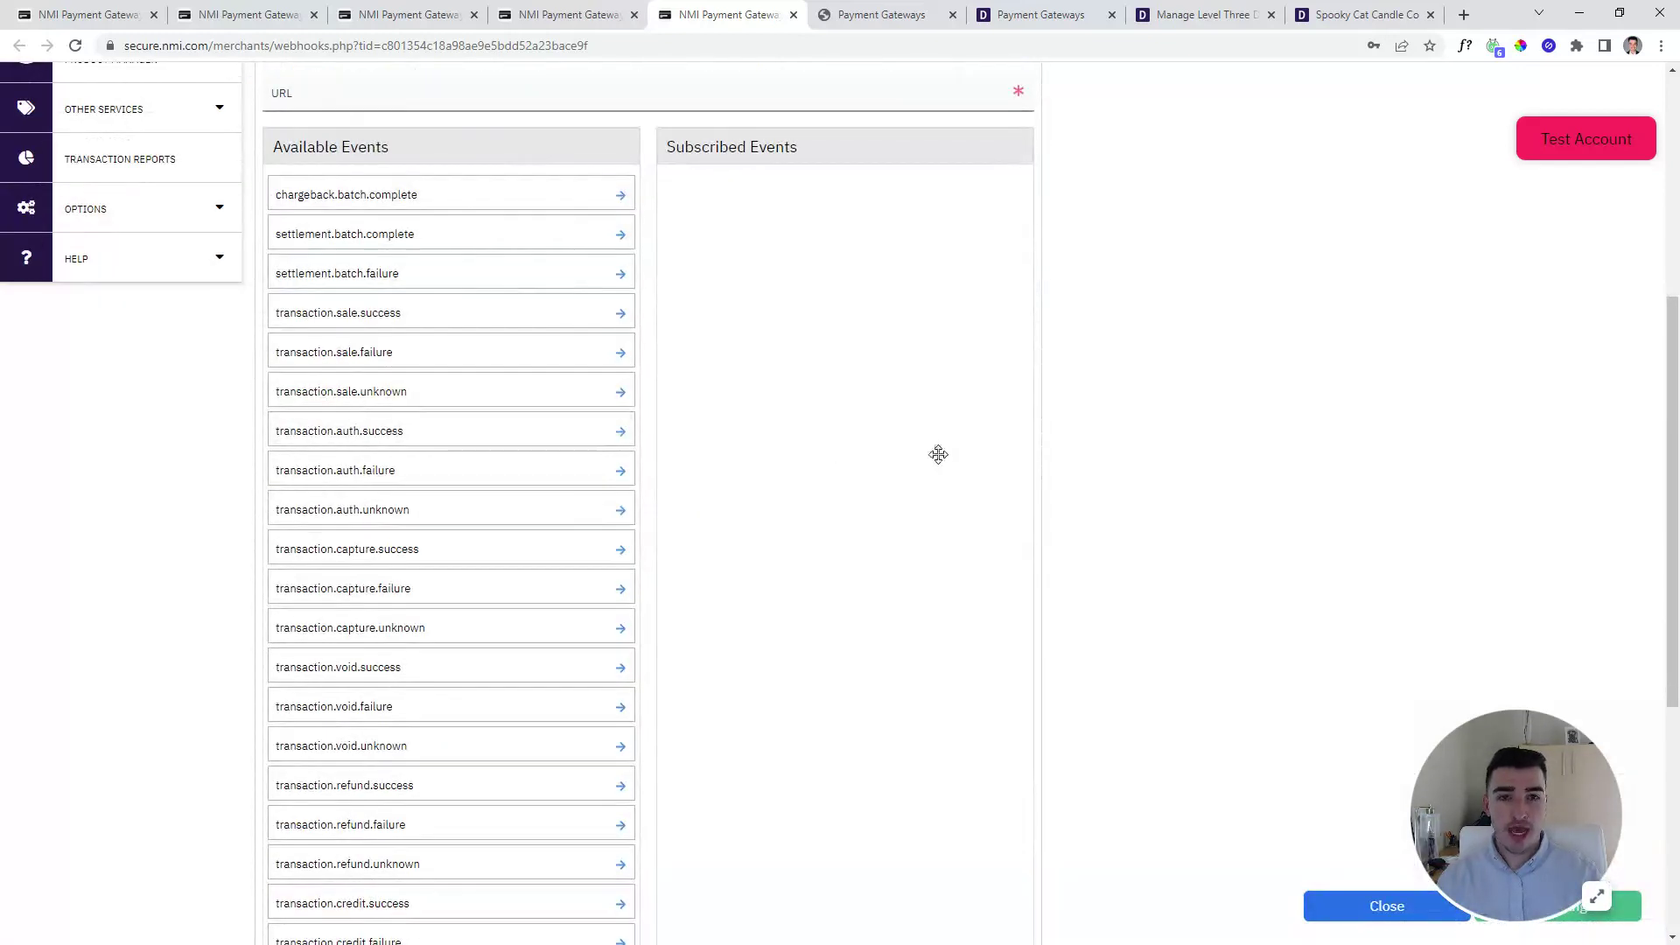
left_click(828, 10)
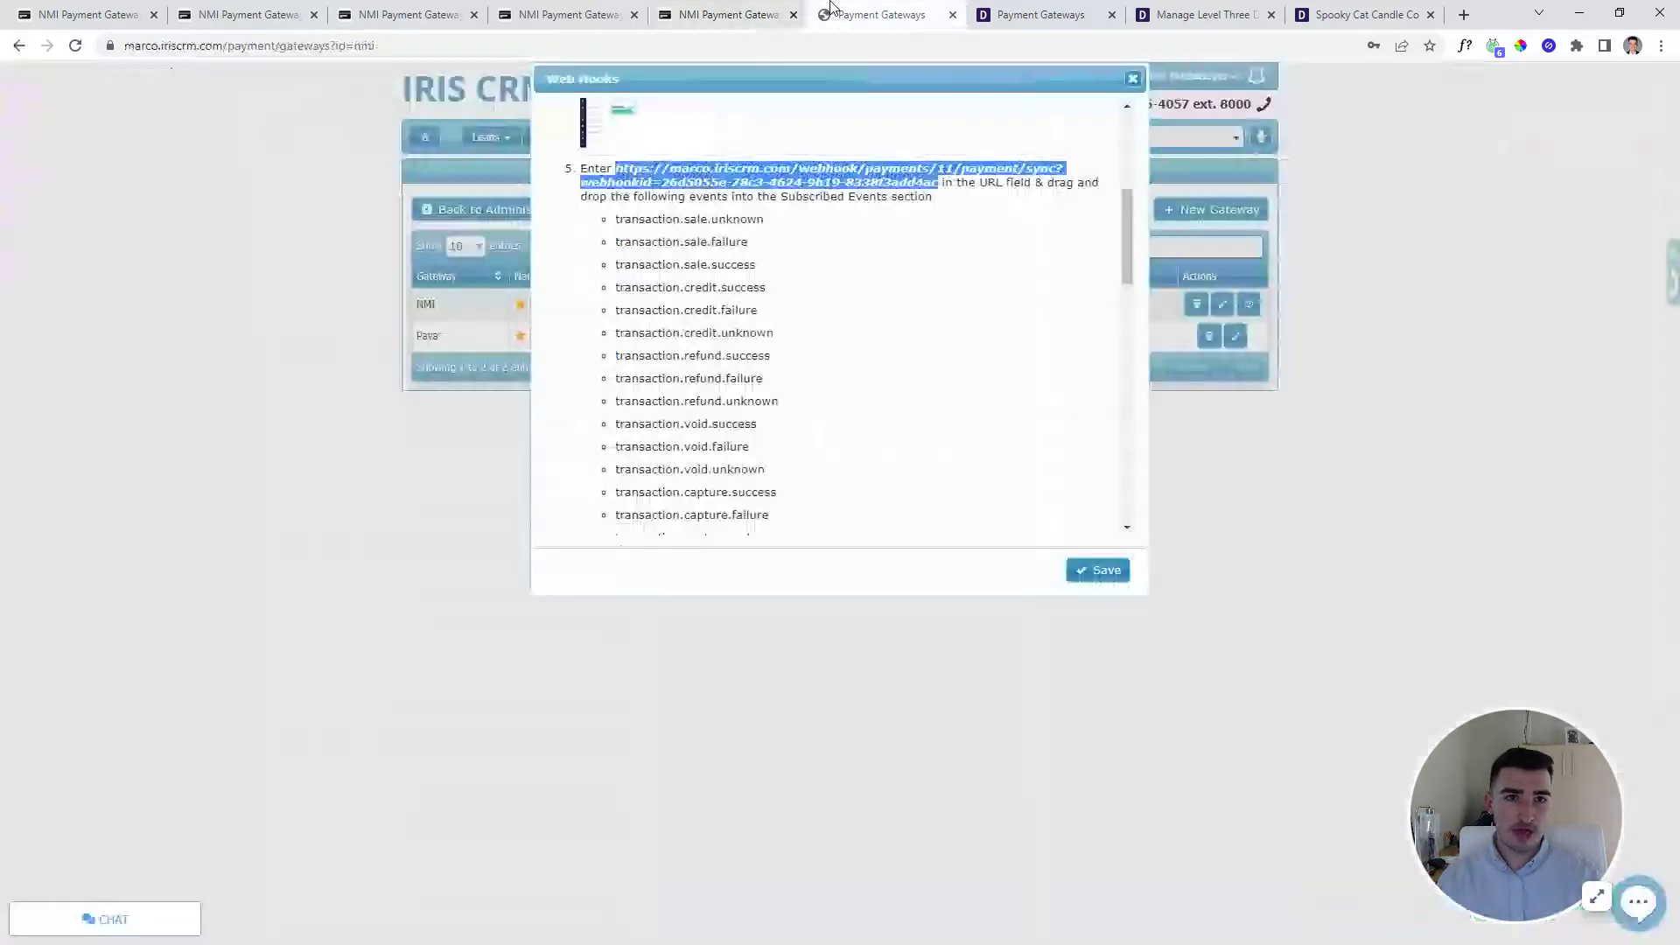
scroll(828, 272, "down", 5)
scroll(744, 262, "down", 2)
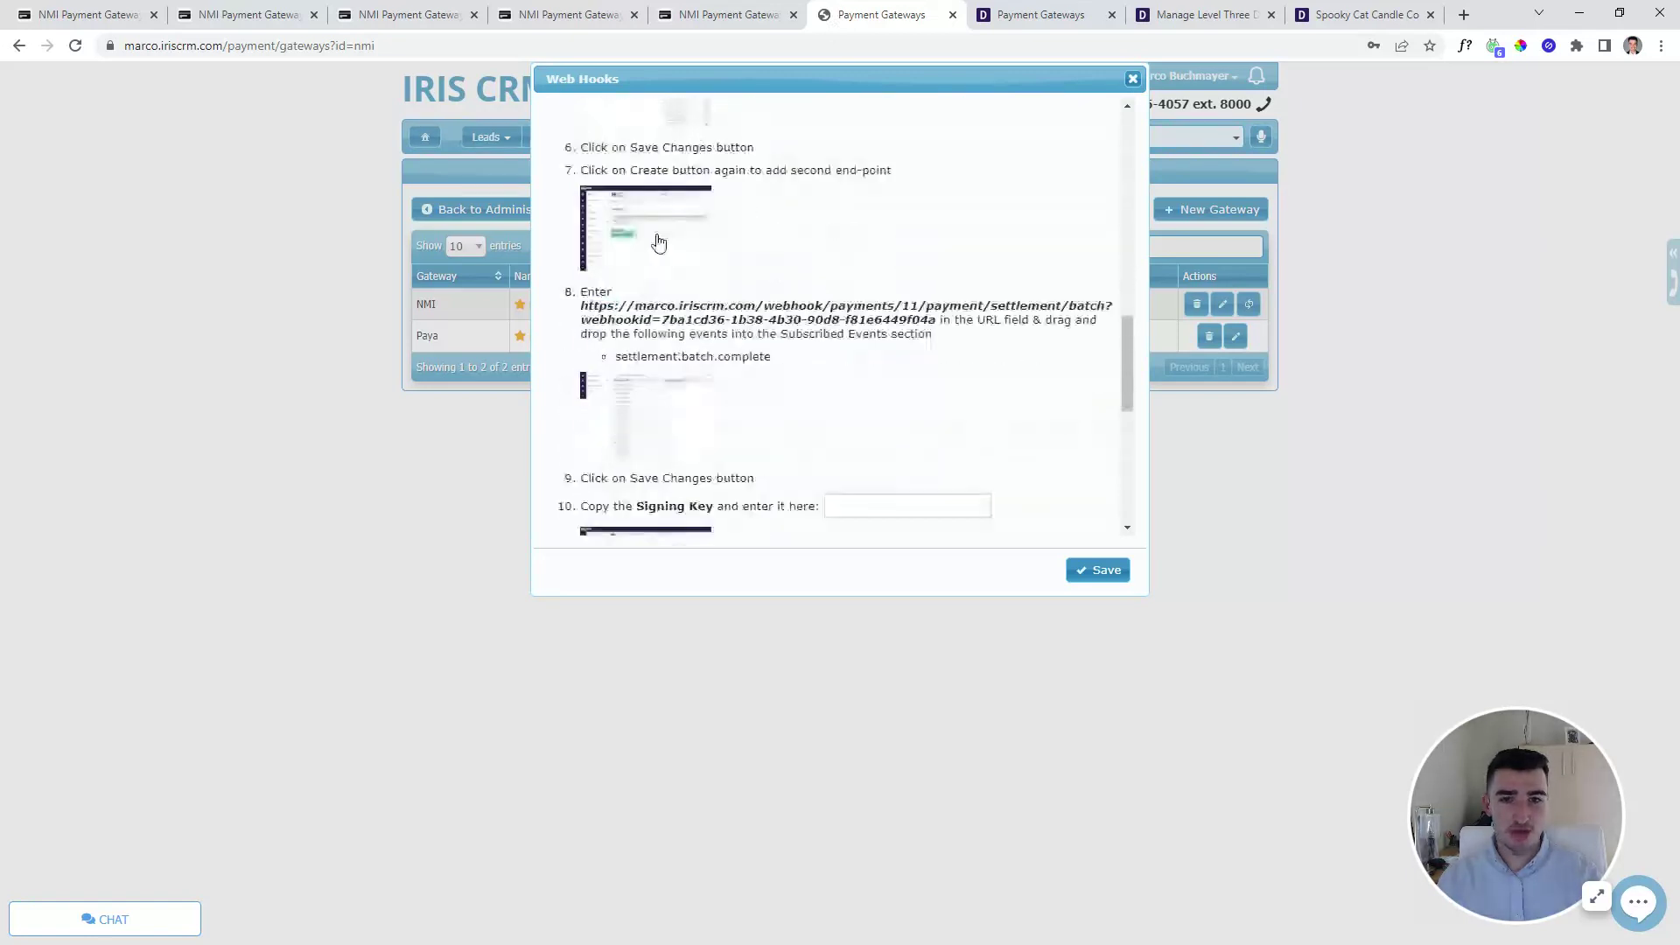
scroll(730, 185, "down", 1)
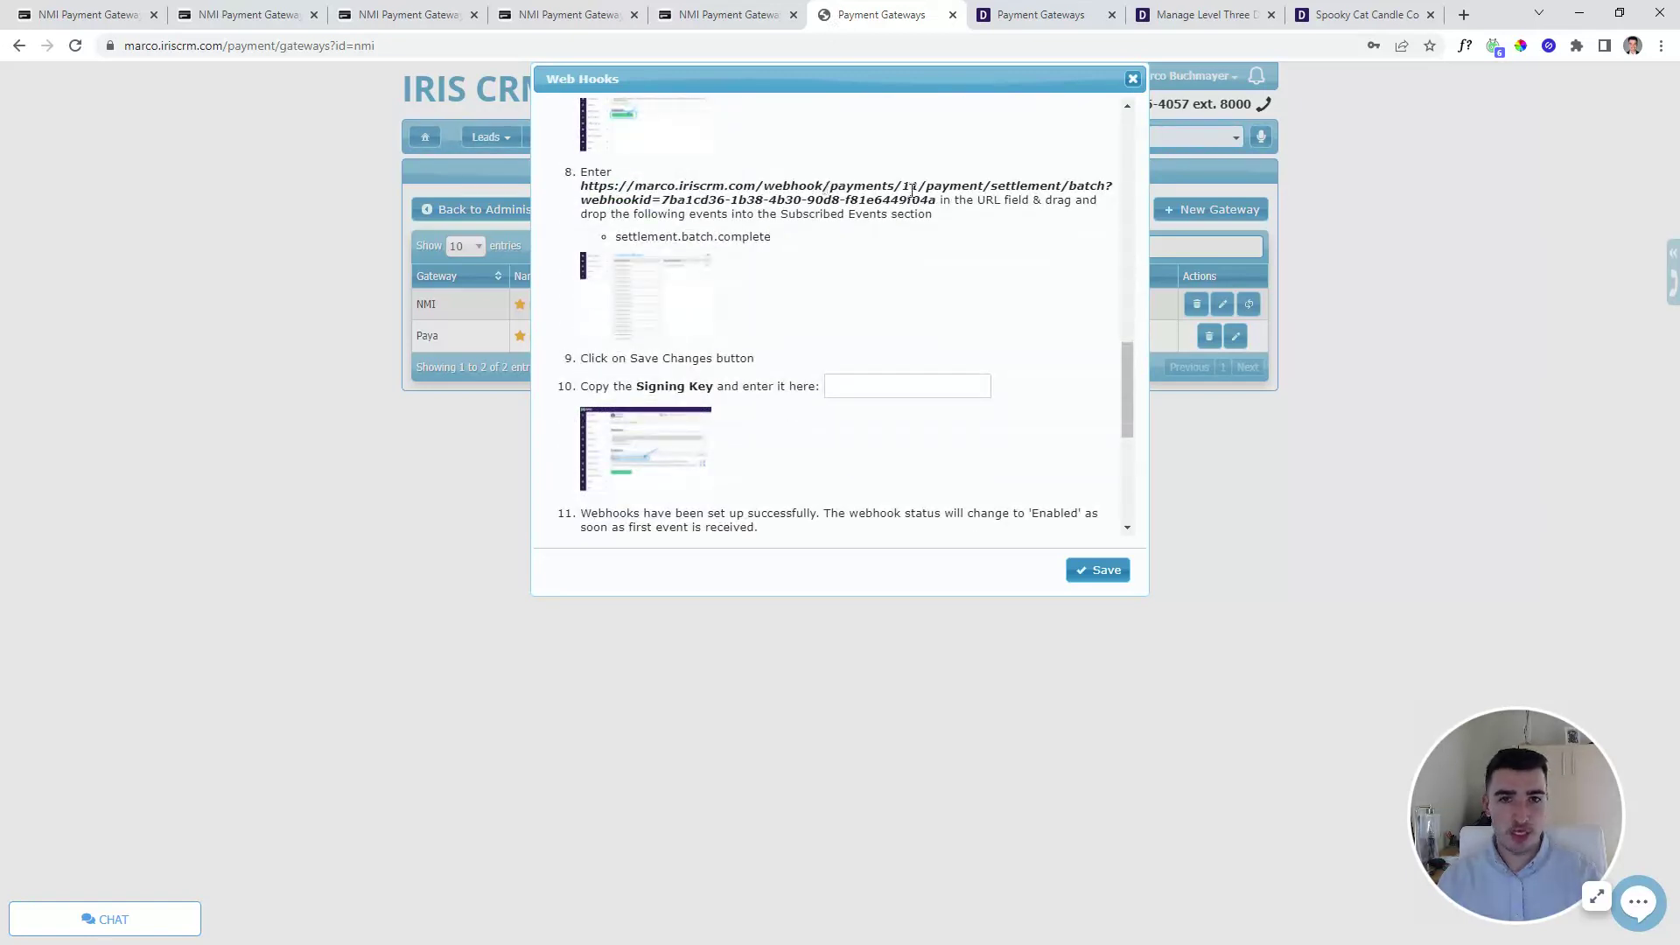
left_click_drag(937, 201, 578, 194)
key("ctrl+c")
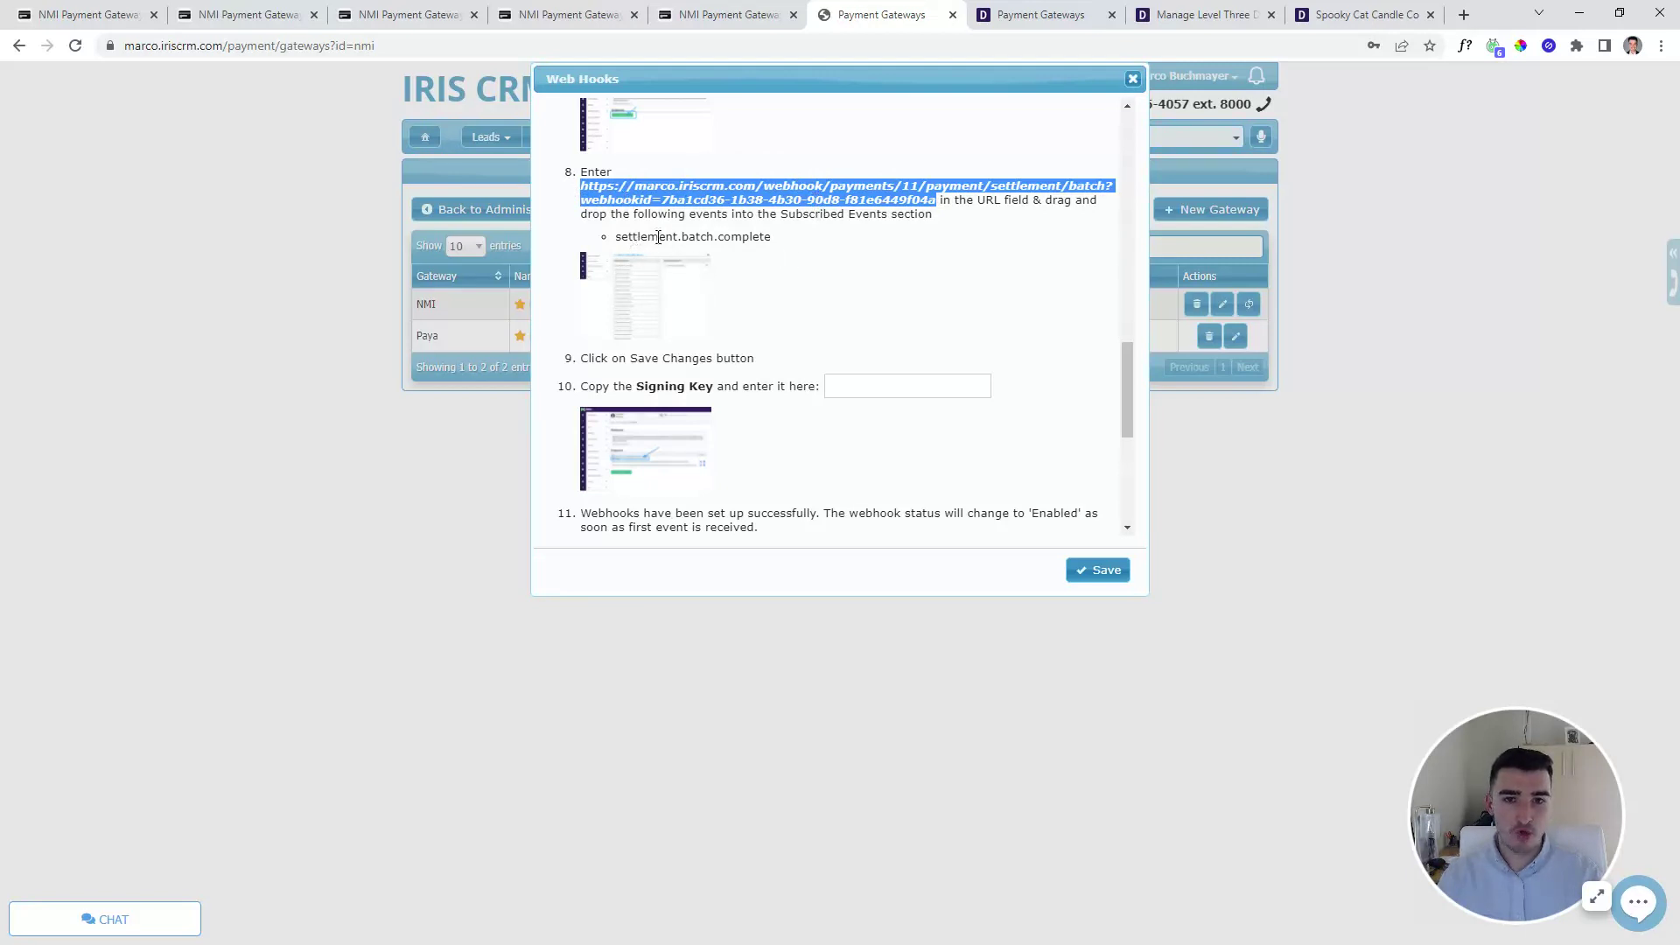
Back in the NMI portal, paste the settlement batch URL into the second endpoint and subscribe it to settlement.batch.complete.
left_click(726, 15)
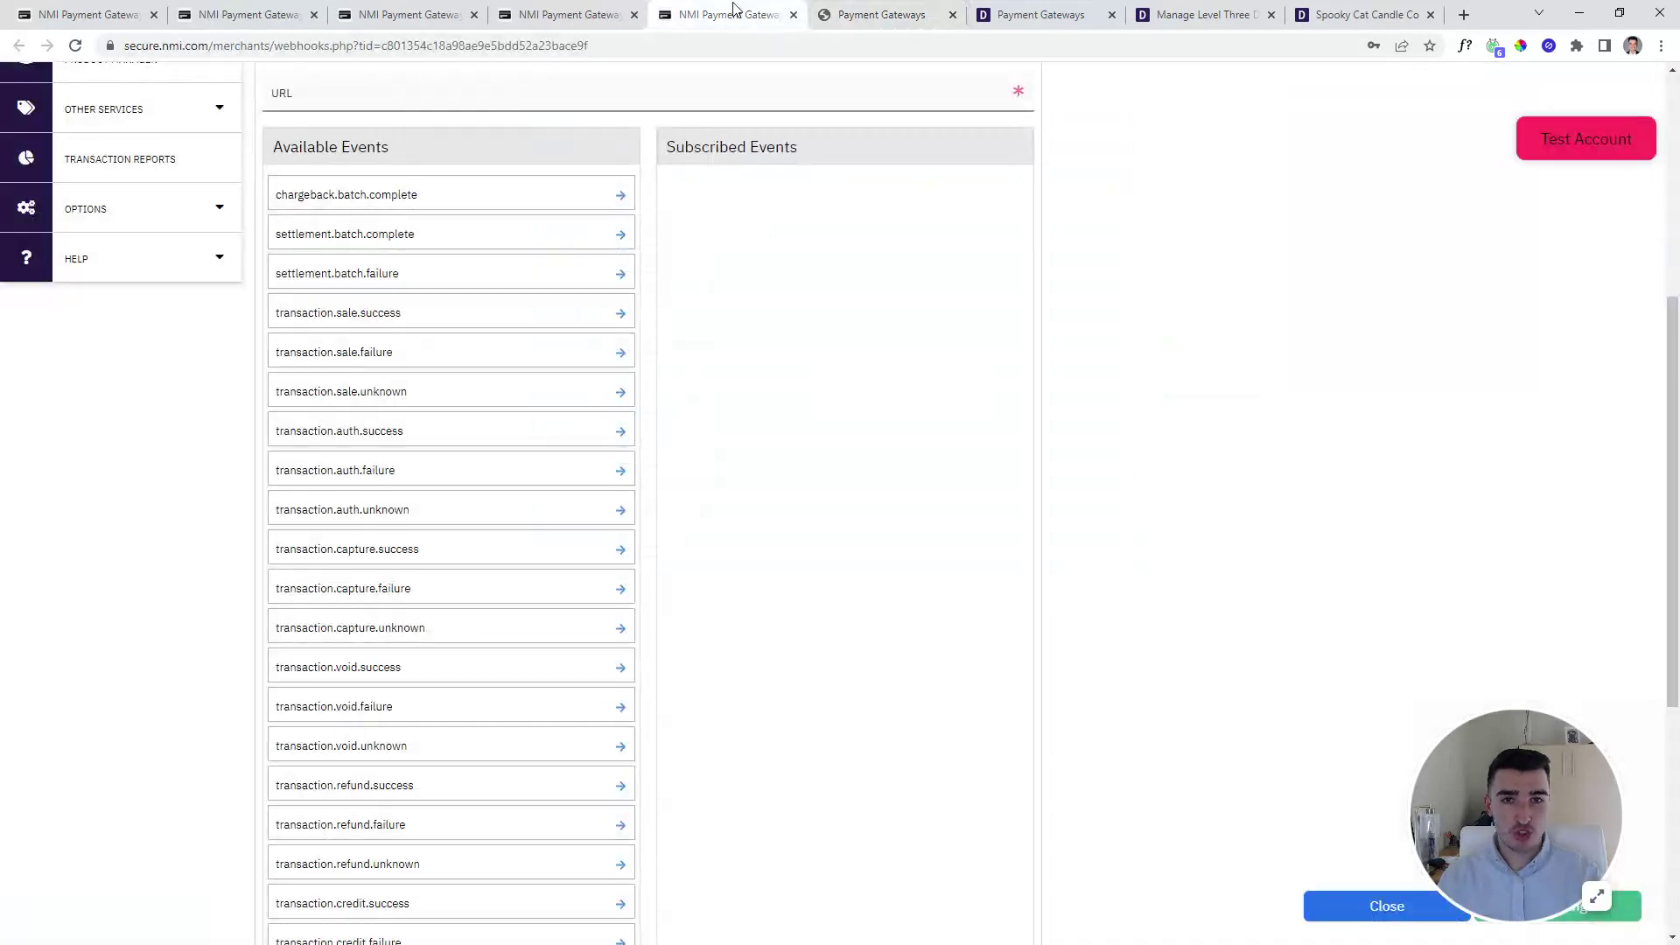
left_click(494, 101)
key("ctrl+v")
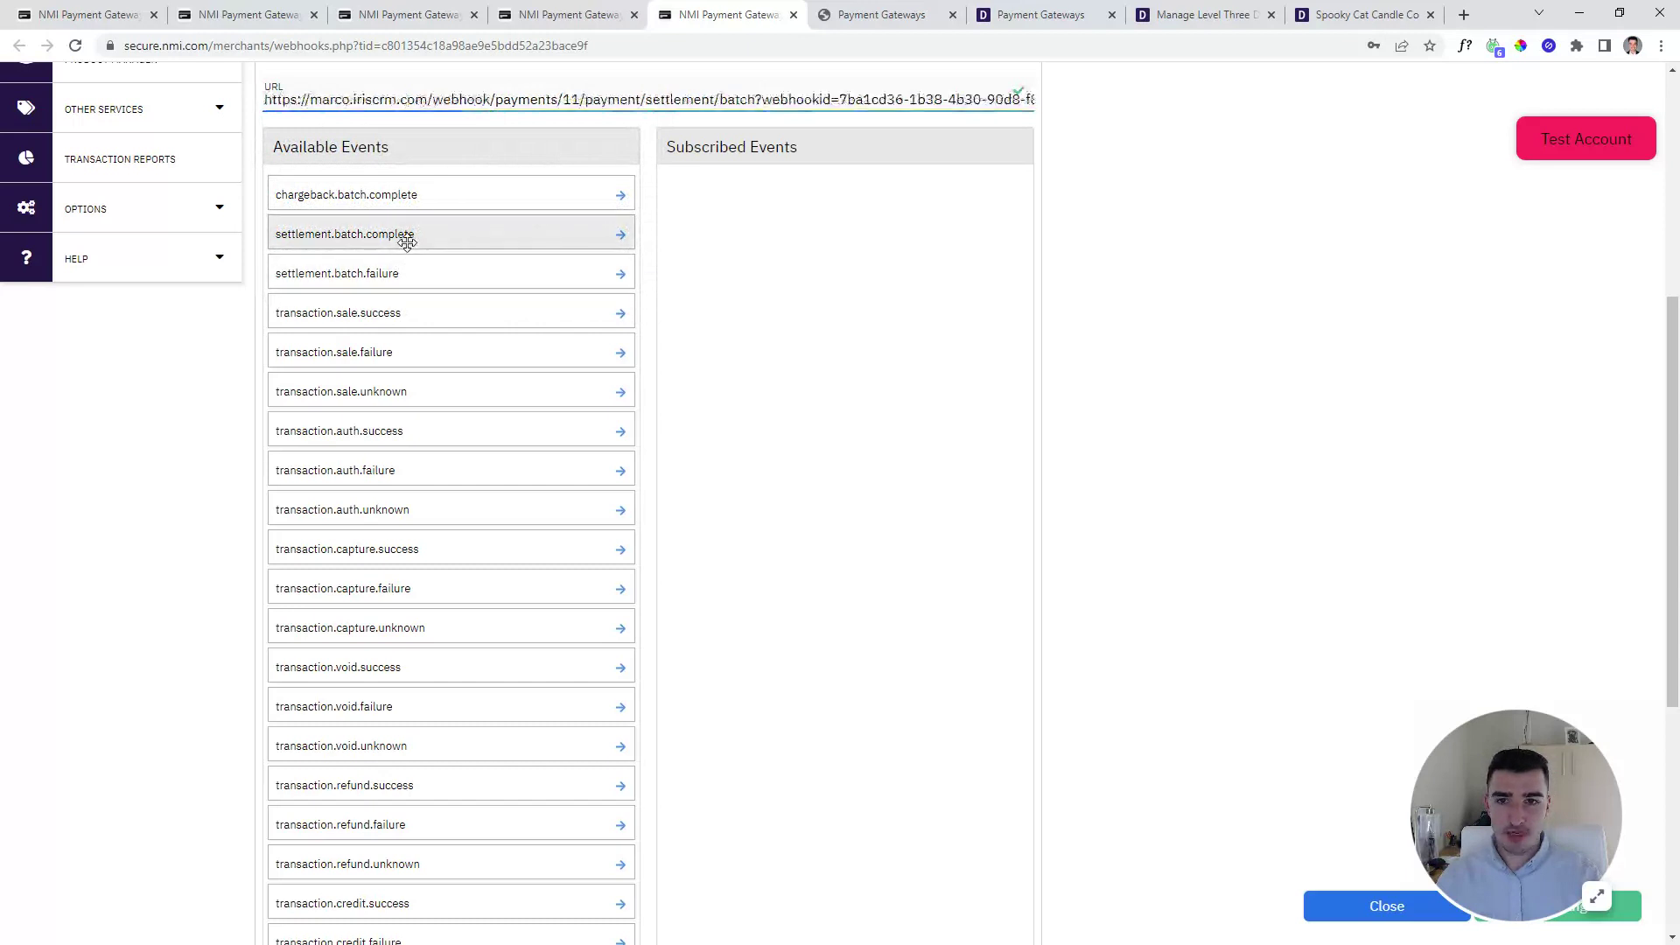
left_click_drag(405, 233, 691, 168)
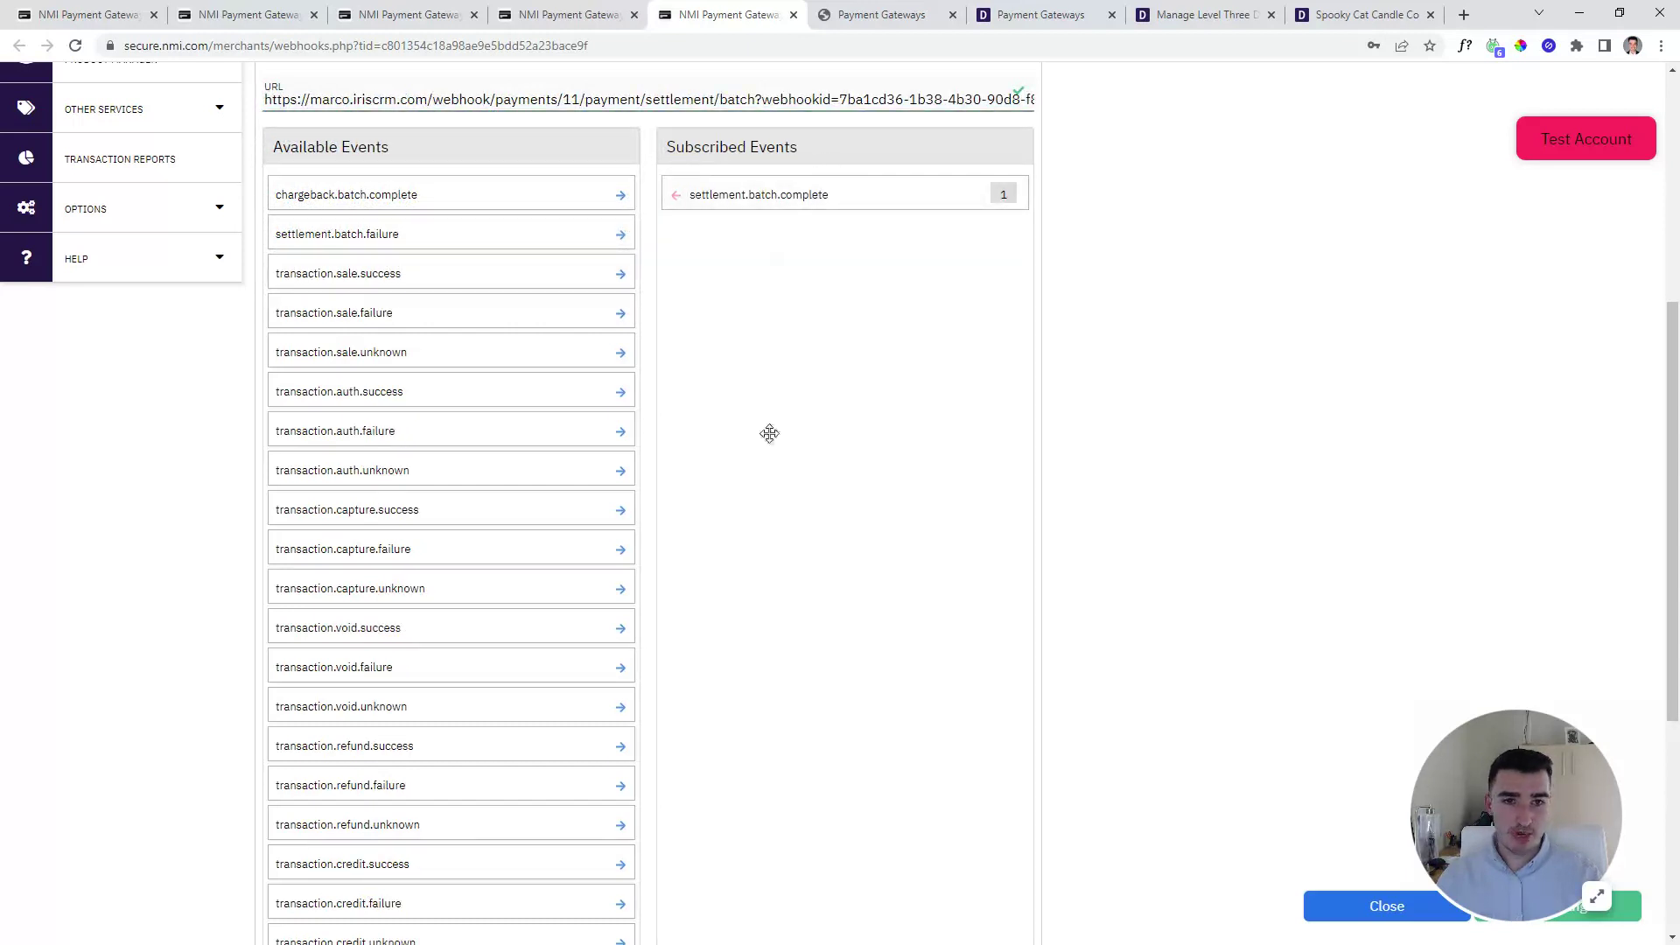
Save the settlement batch endpoint and select the webhook signing key in the endpoint list for copying.
scroll(769, 432, "down", 5)
left_click(974, 691)
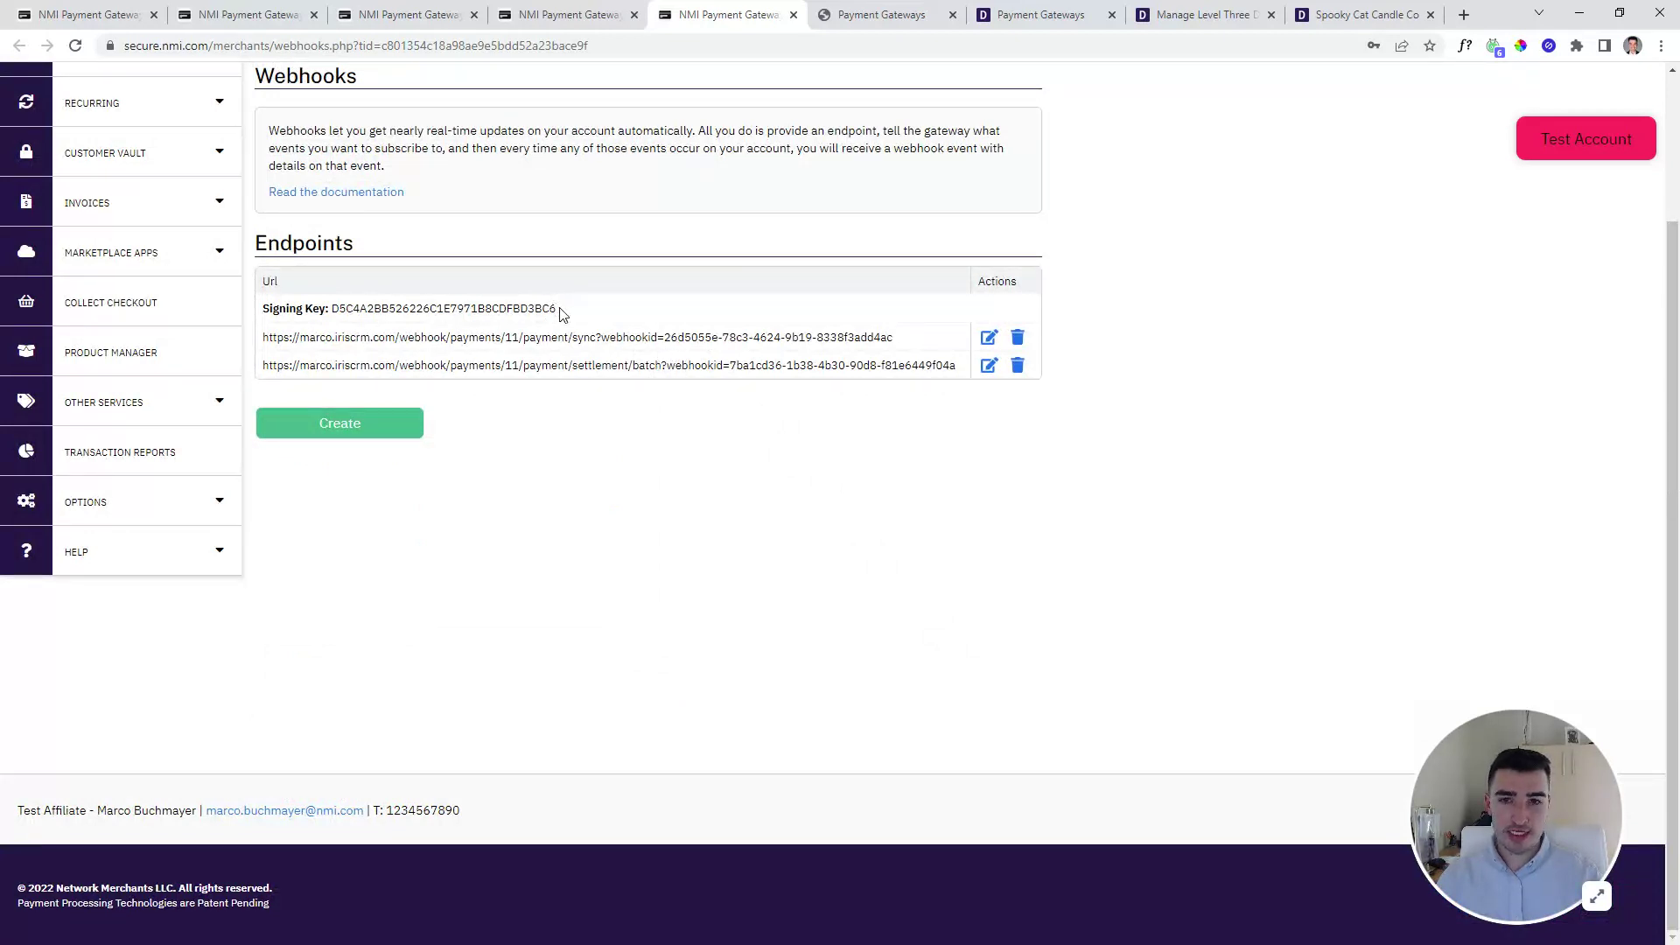
left_click_drag(567, 317, 329, 308)
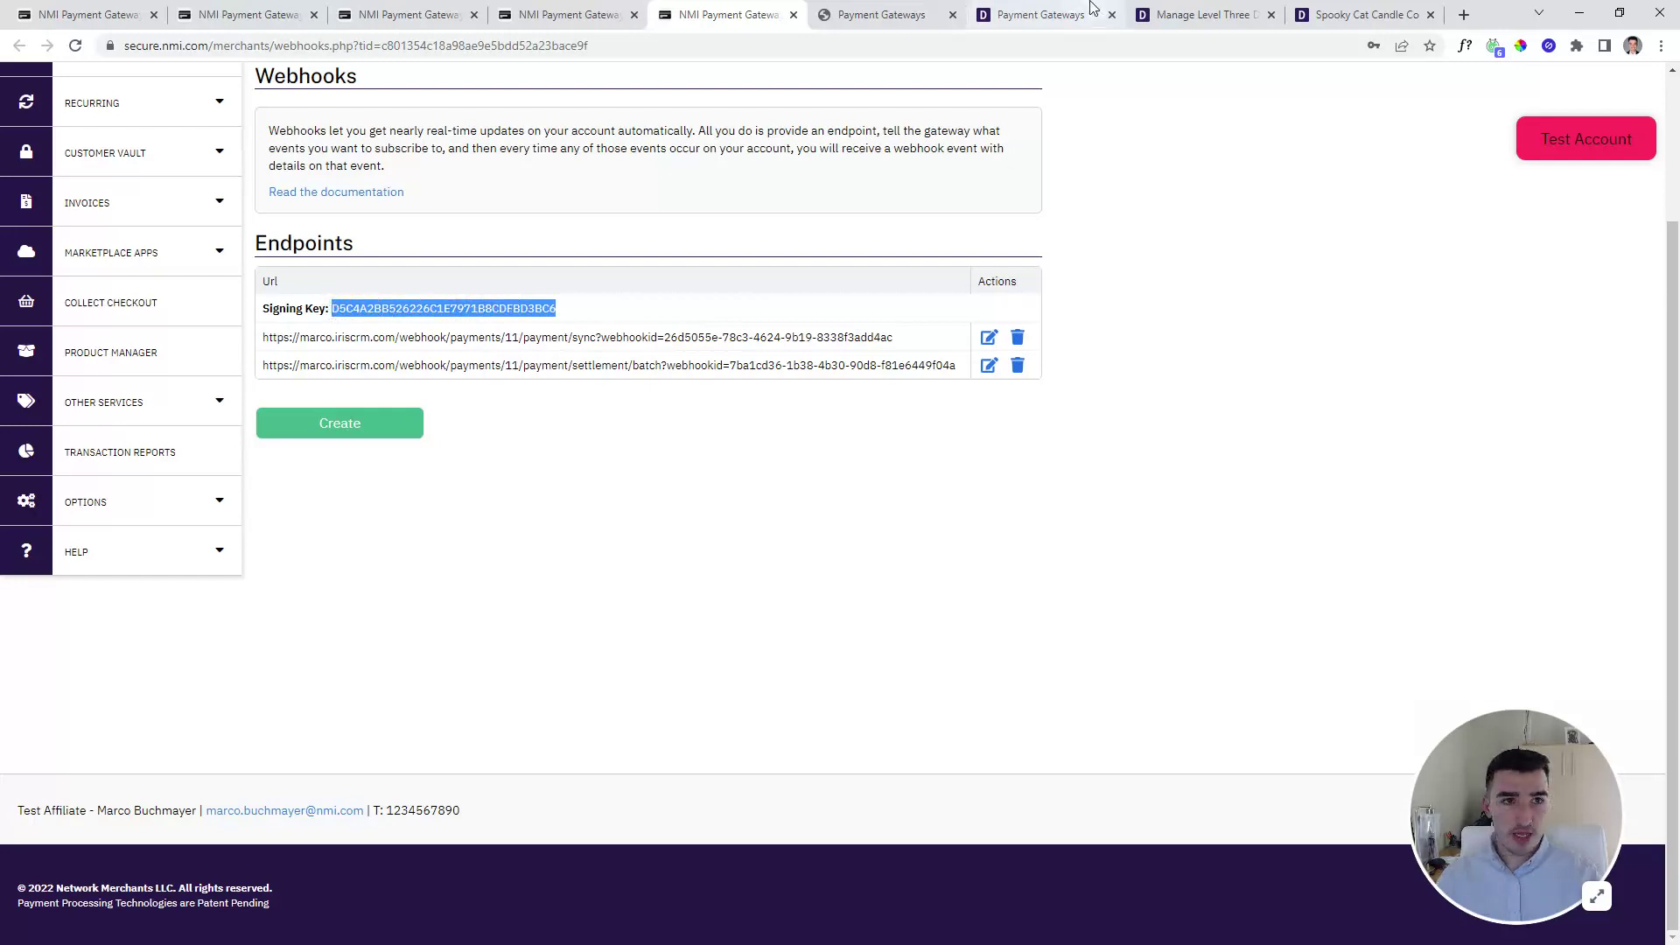
Paste the signing key into the IRIS CRM webhook instructions, save the webhook setup, and dismiss the browser's offer to store the password.
left_click(883, 15)
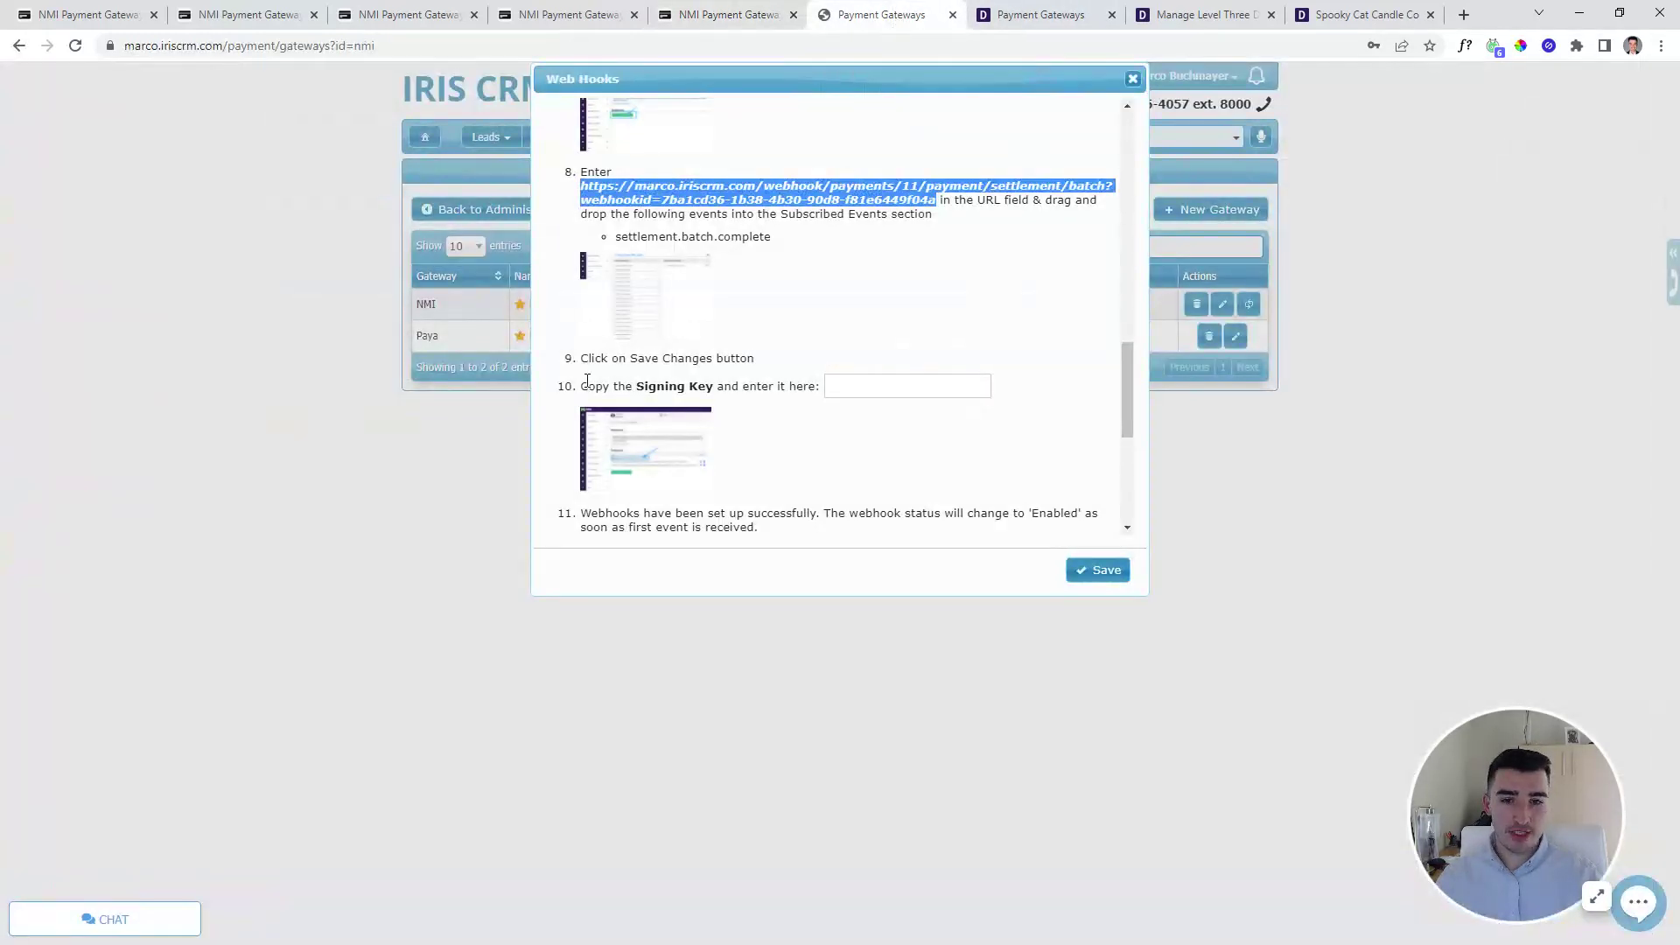
left_click(888, 385)
key("ctrl+v")
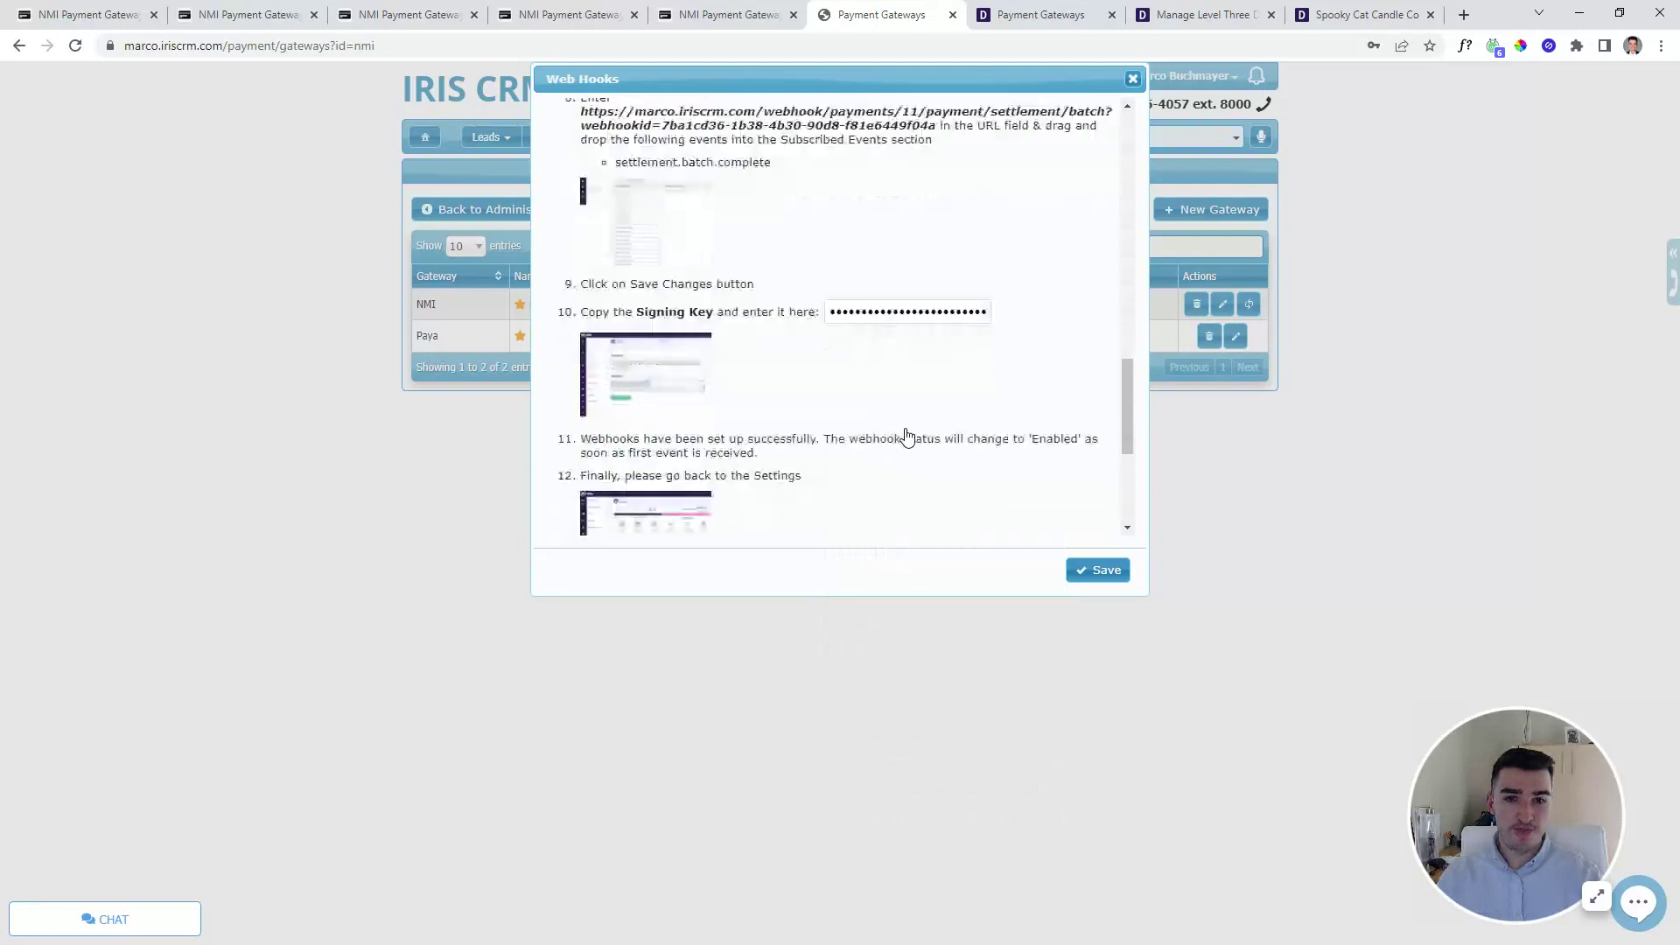
scroll(907, 437, "down", 3)
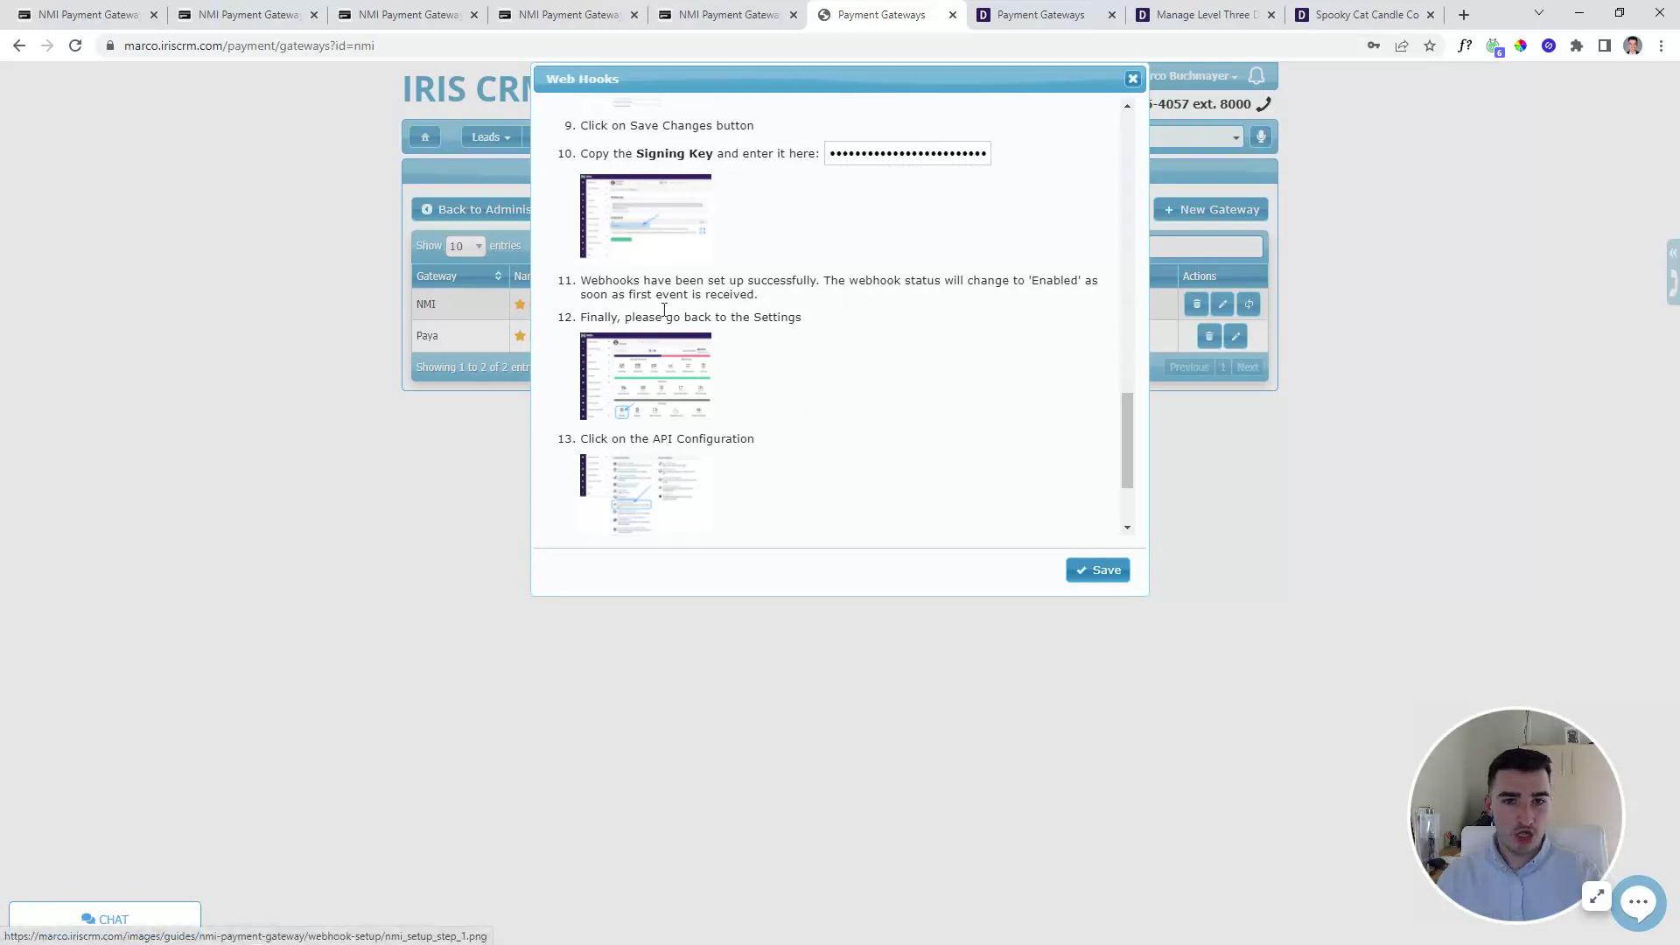
left_click(1098, 572)
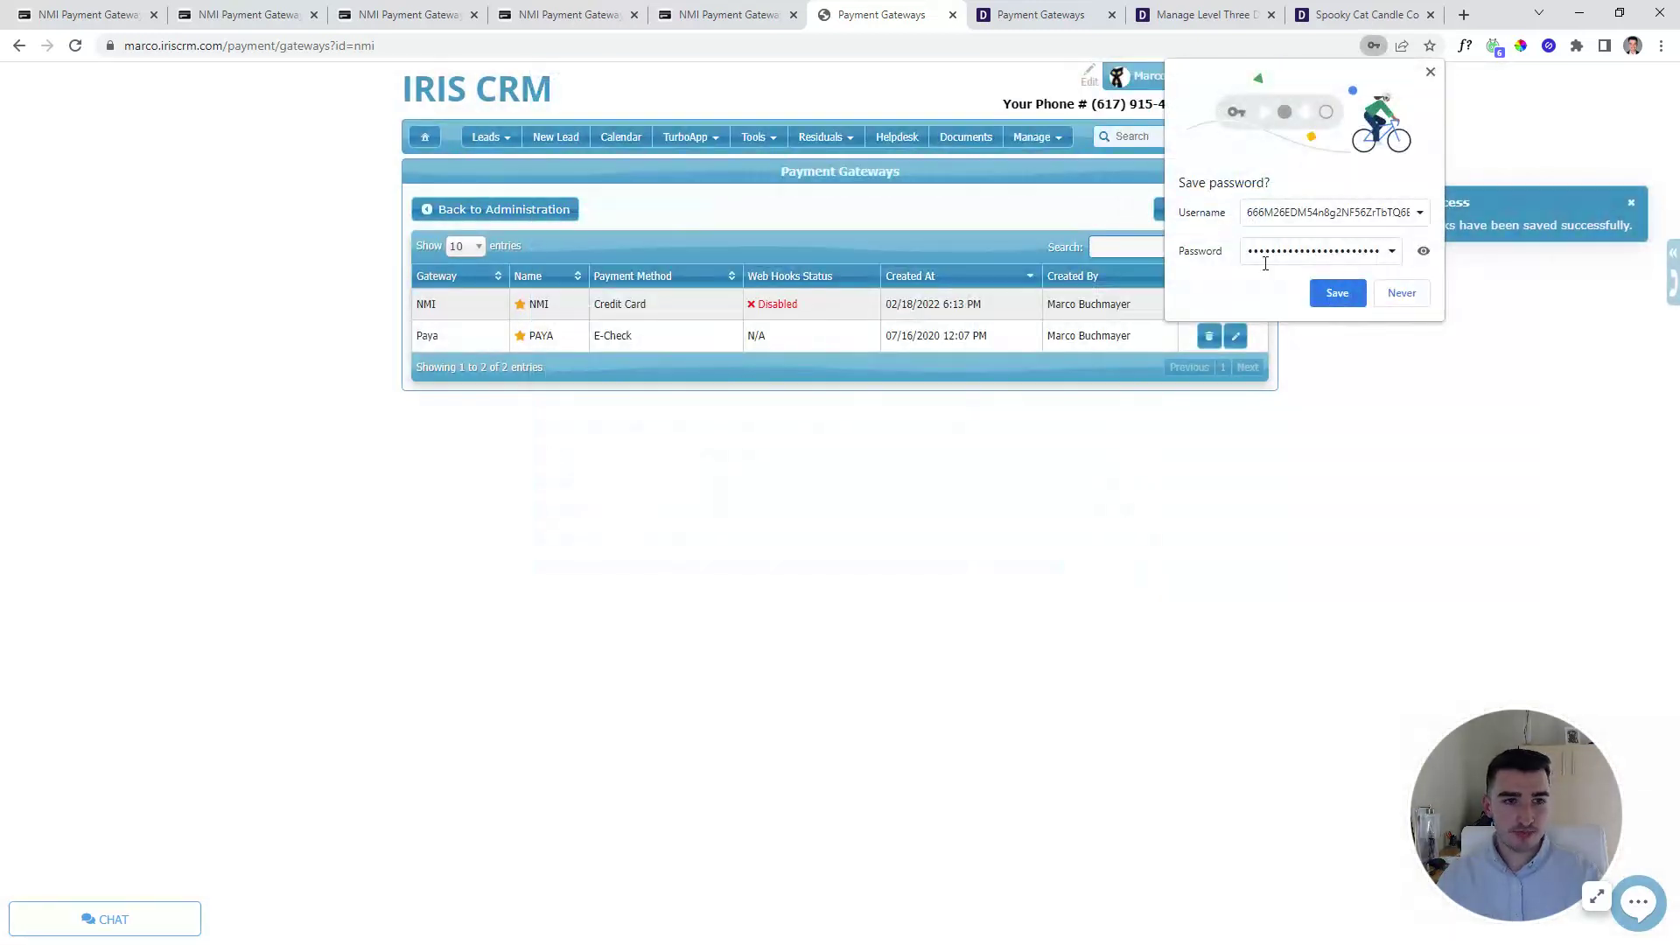
left_click(1429, 75)
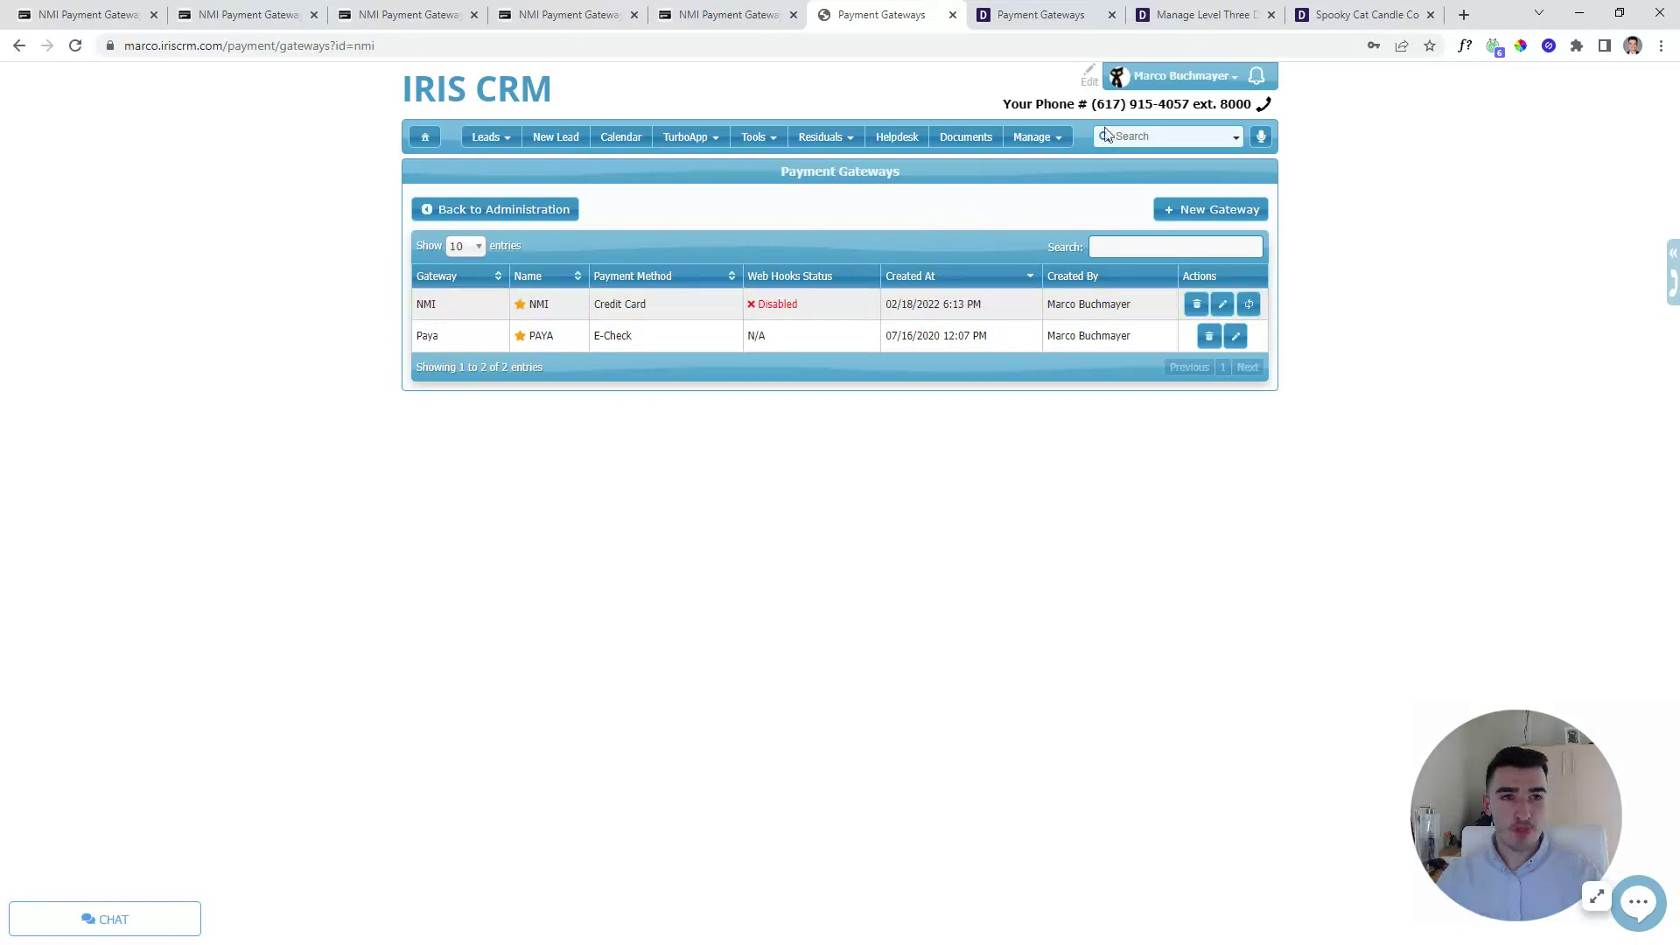
On the dev IRIS CRM site, open the NMI gateway's Level Three Data settings and check the gateway choices and page address.
left_click(1059, 15)
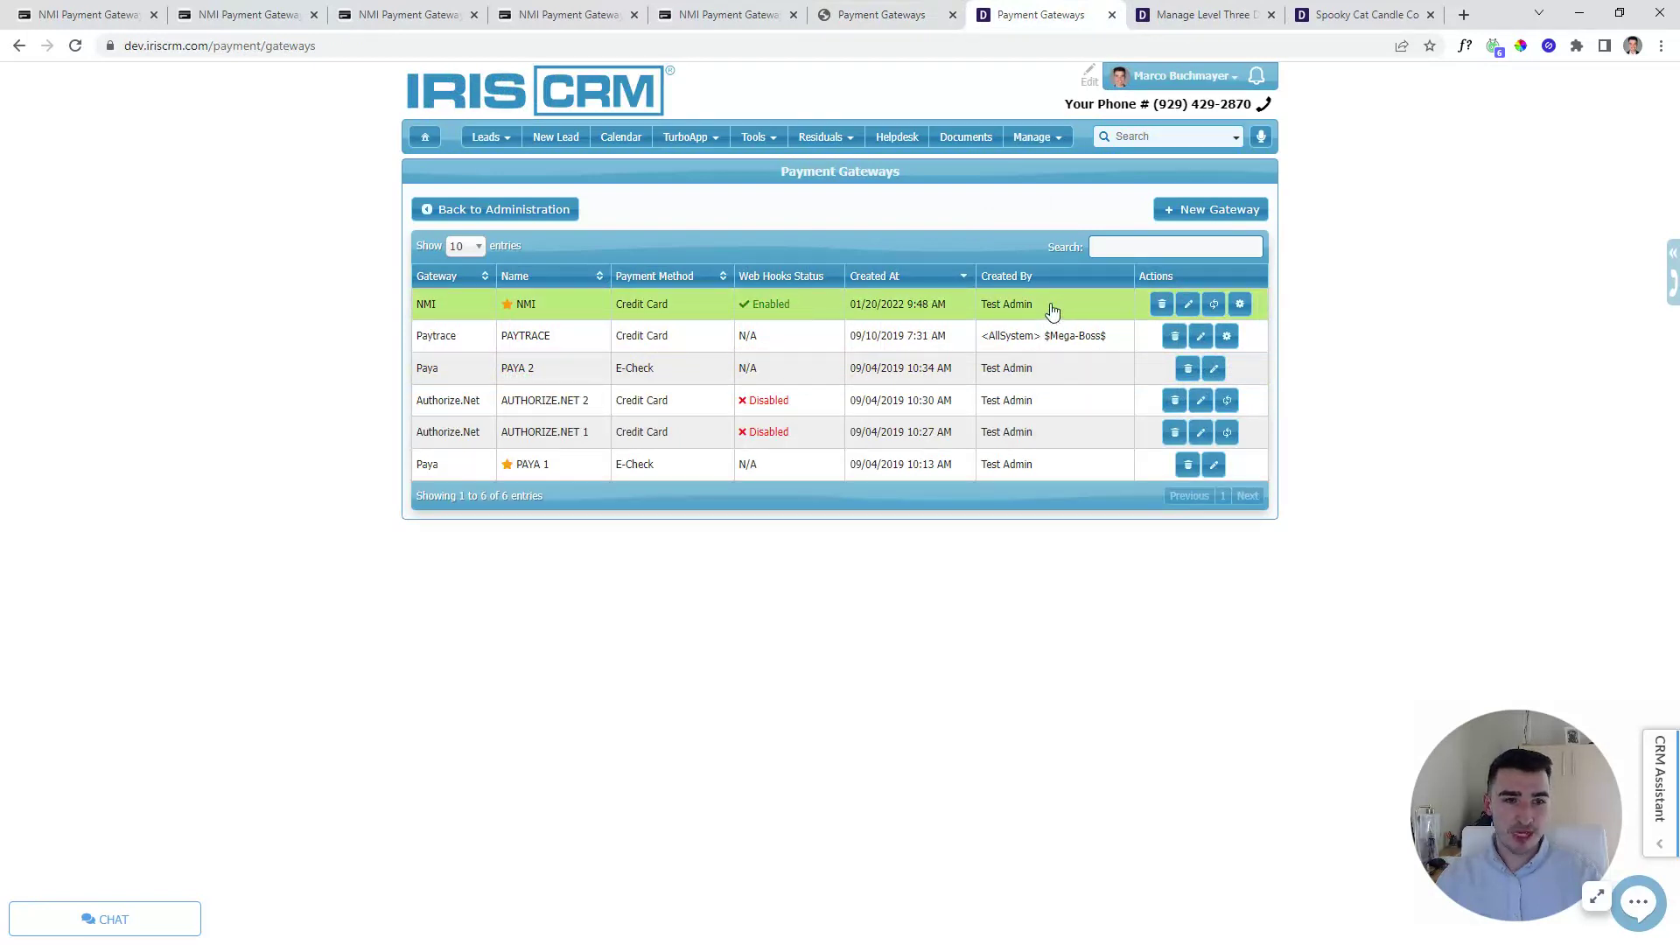
left_click(1240, 304)
left_click(1212, 12)
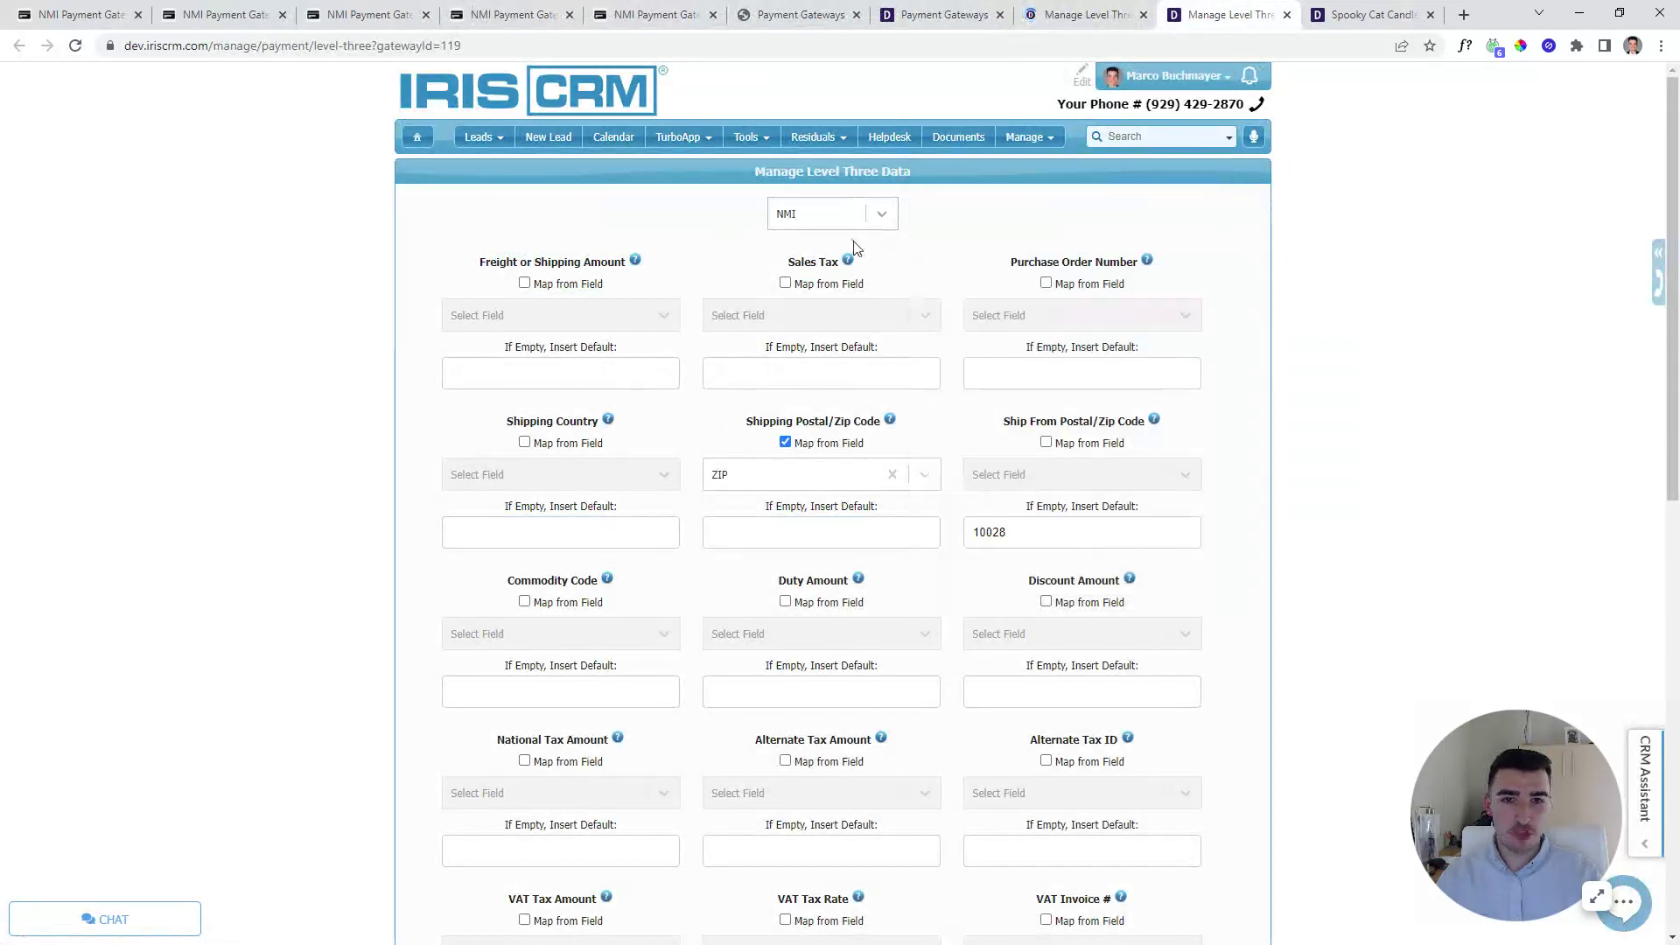
left_click(881, 217)
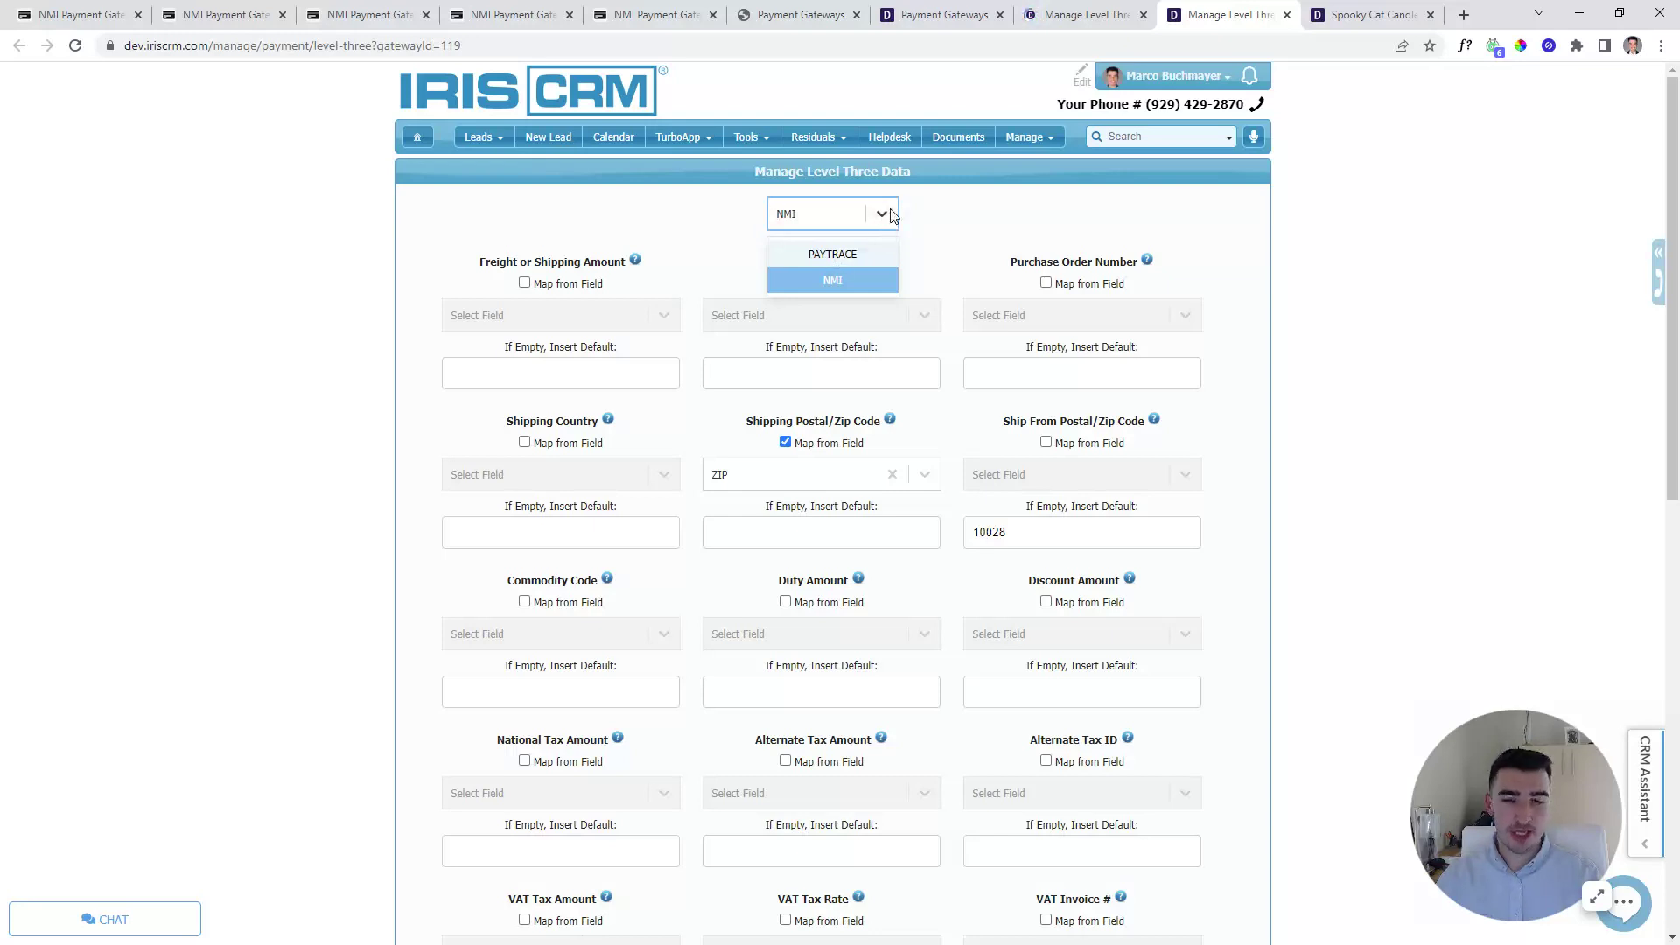
left_click(892, 217)
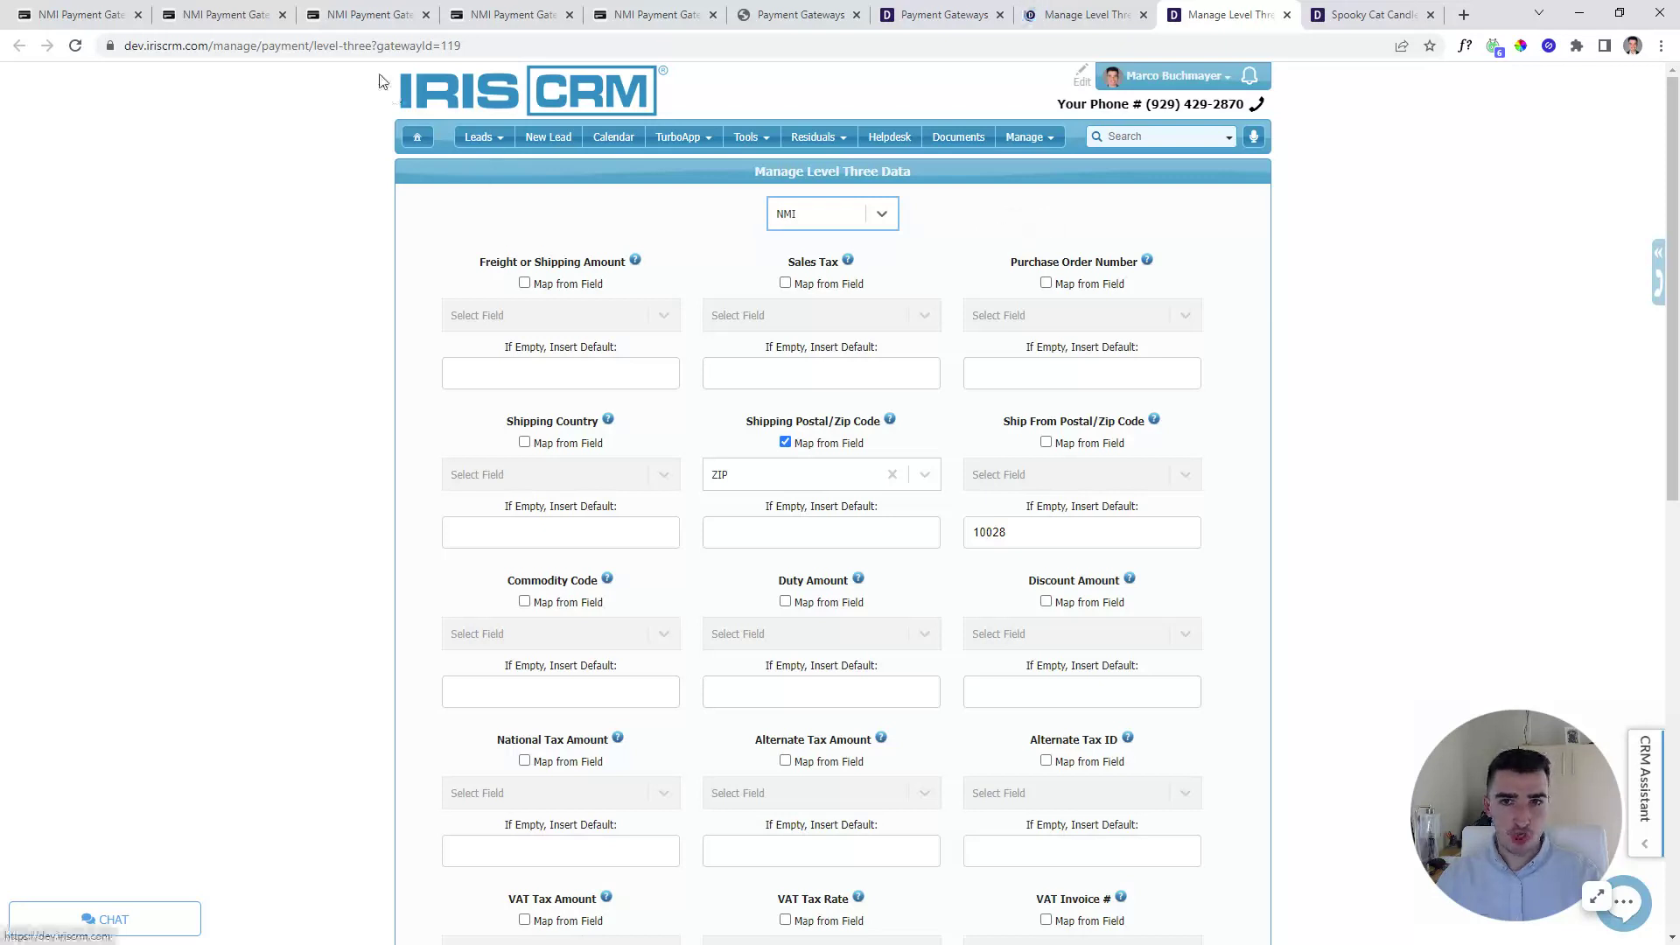
left_click_drag(214, 45, 376, 46)
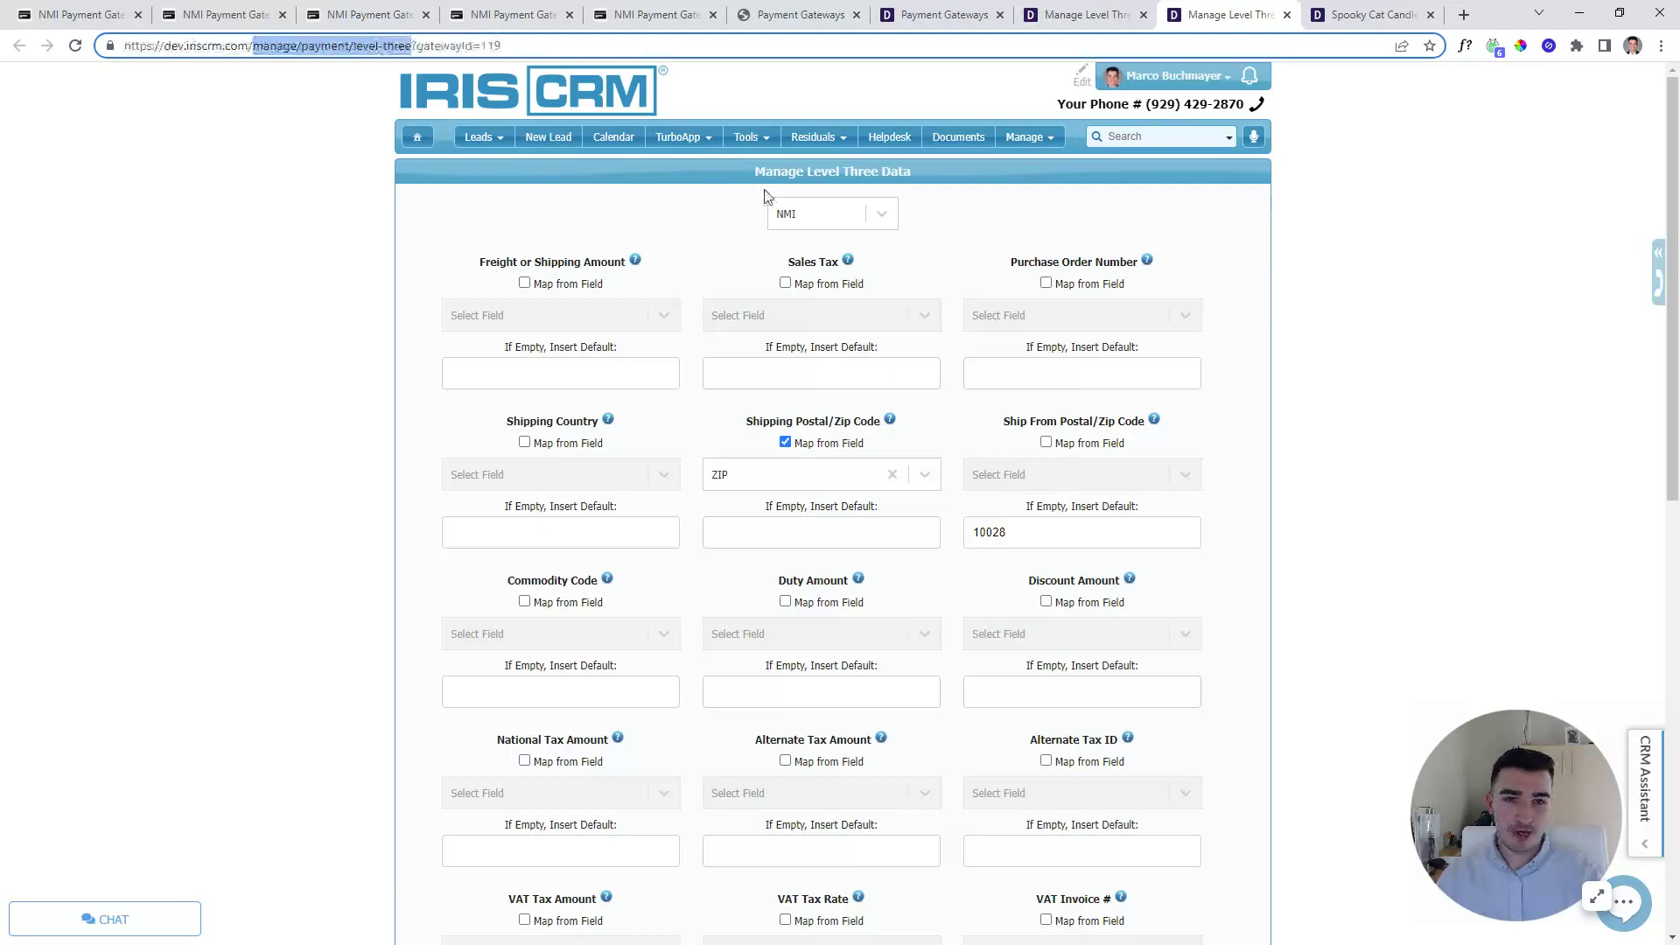
left_click(1347, 260)
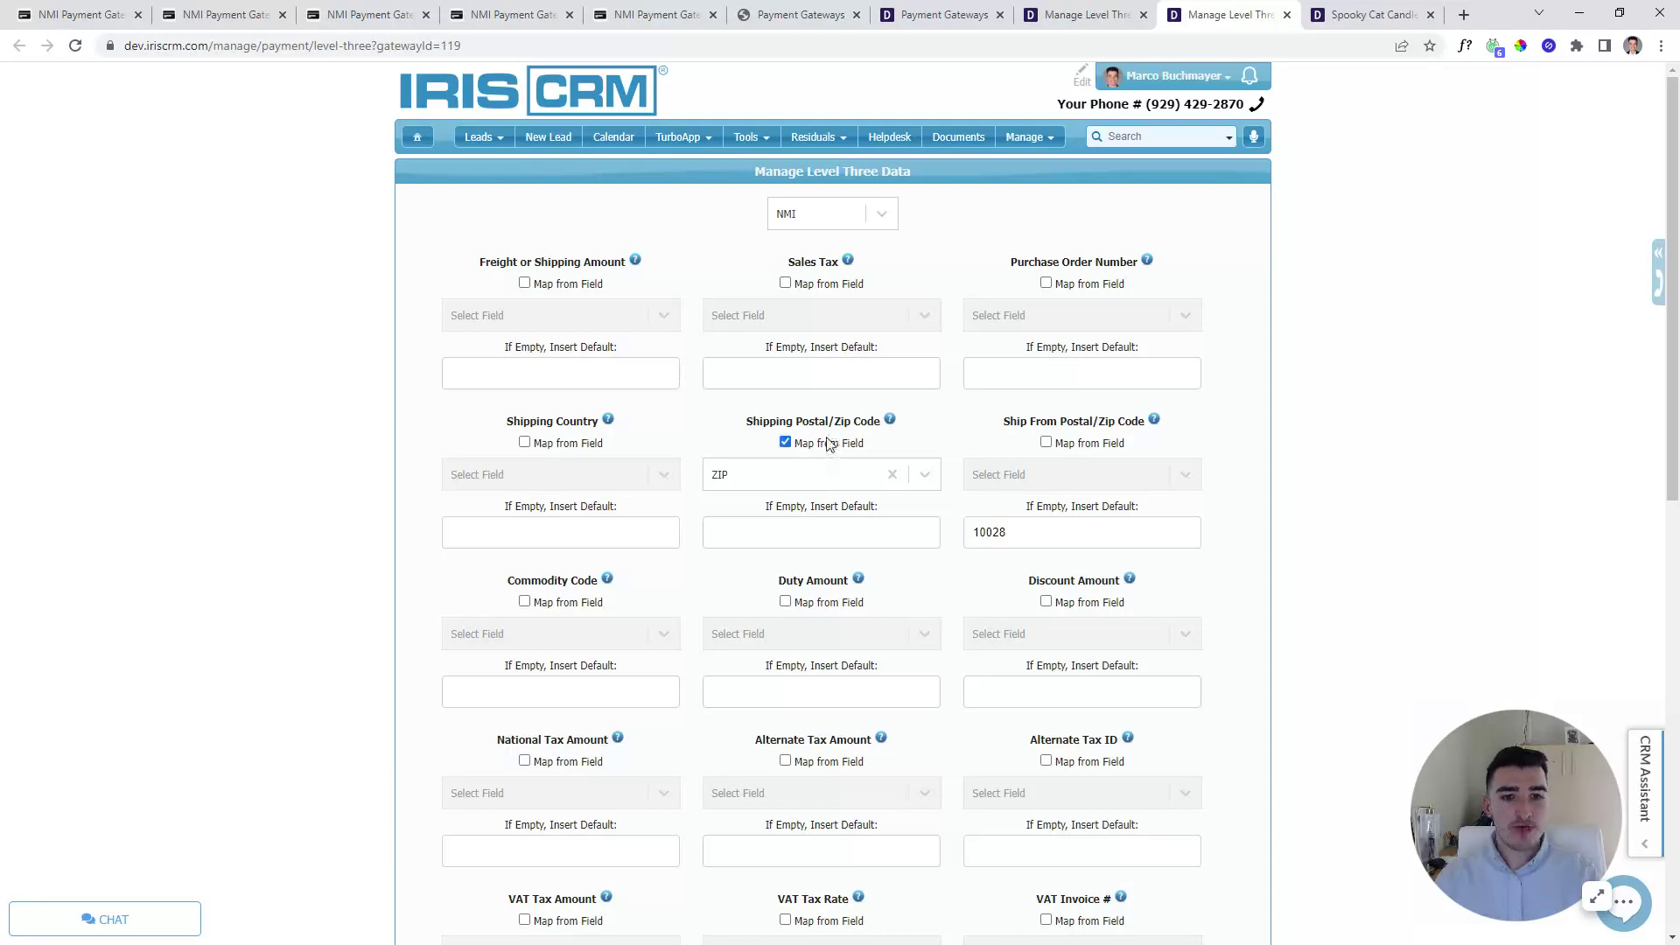
Map the Shipping Postal/Zip Code from the ZIP field under Business Information.
scroll(827, 443, "down", 1)
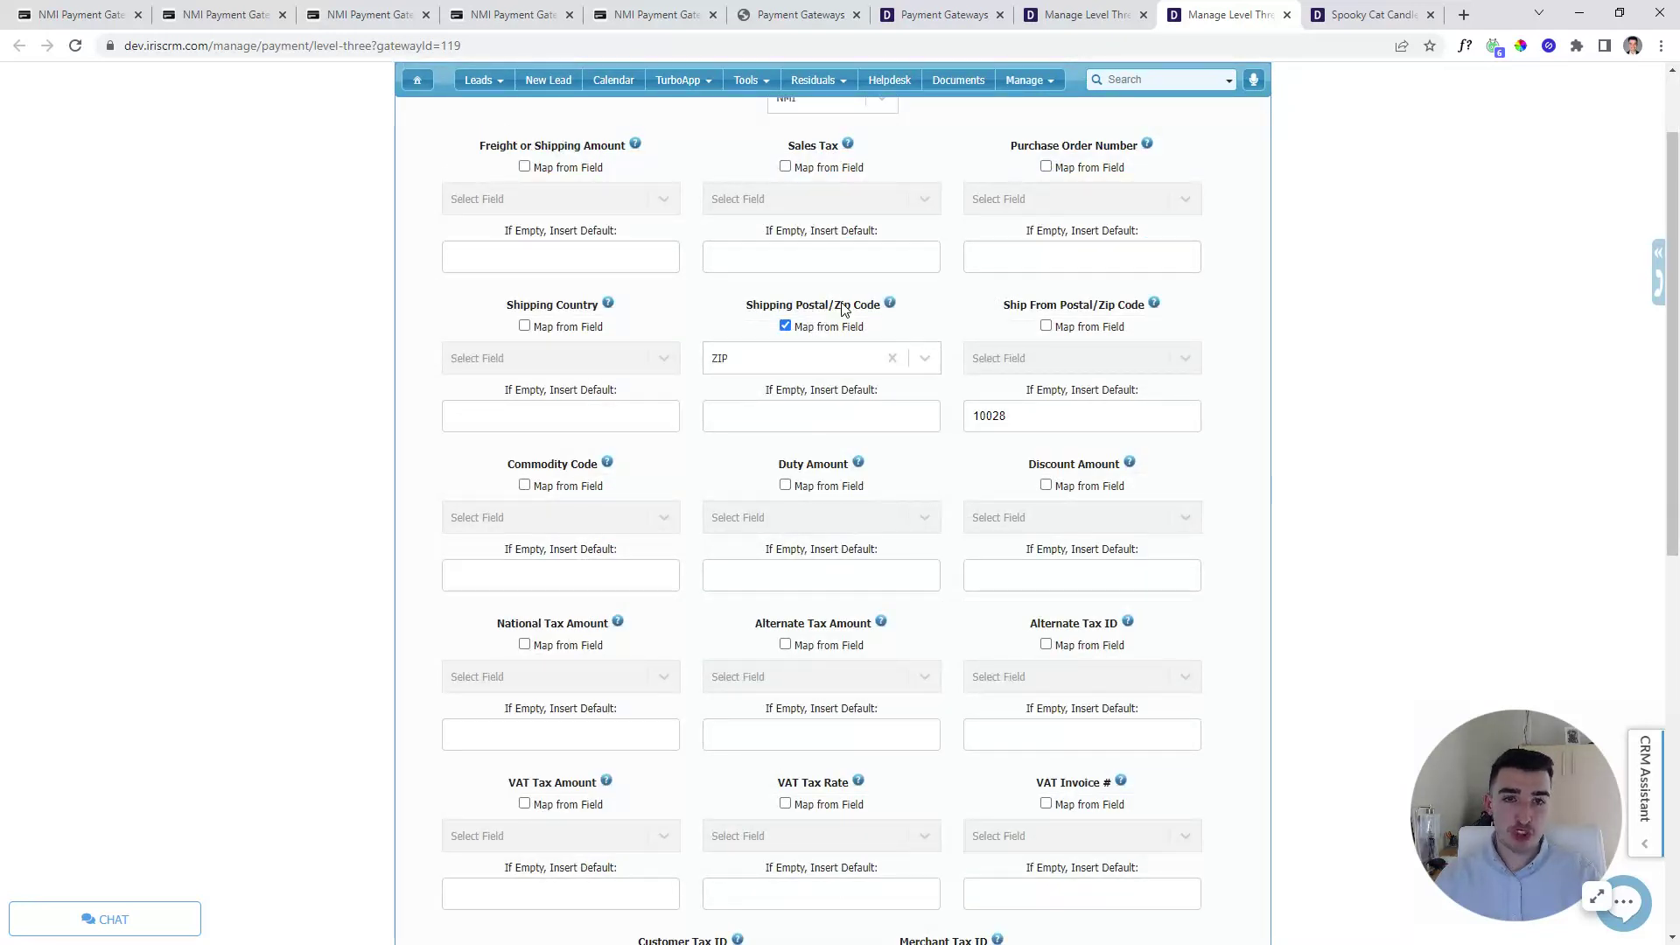
left_click(785, 368)
scroll(796, 442, "down", 2)
scroll(770, 420, "up", 2)
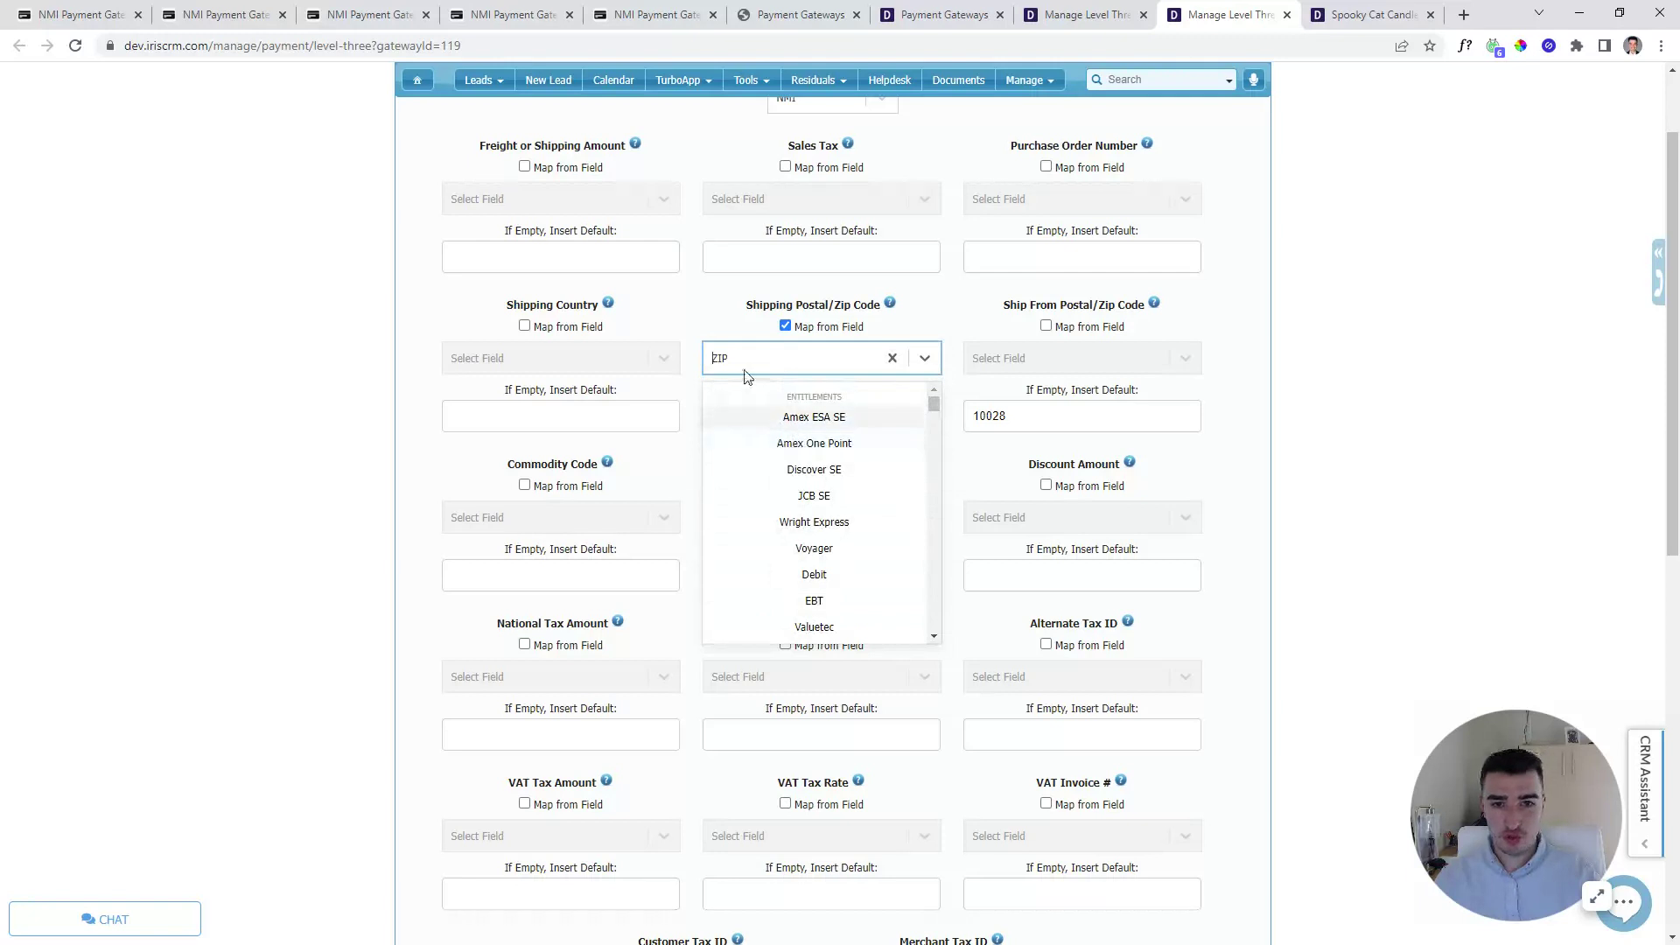
type("zip")
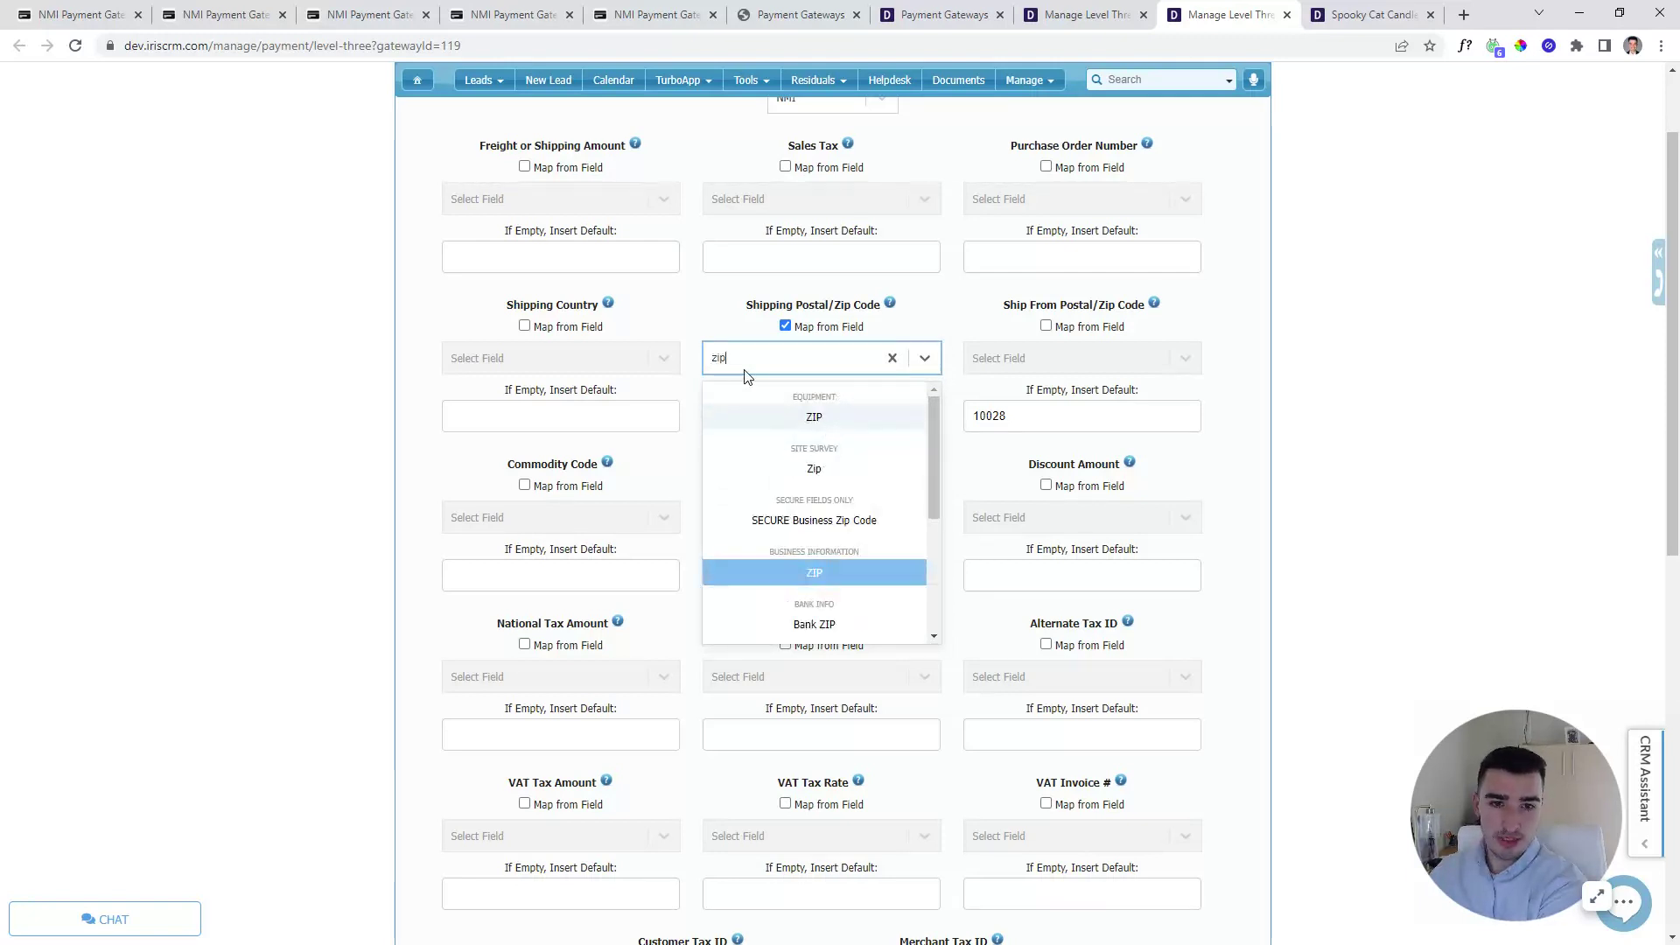
left_click(834, 573)
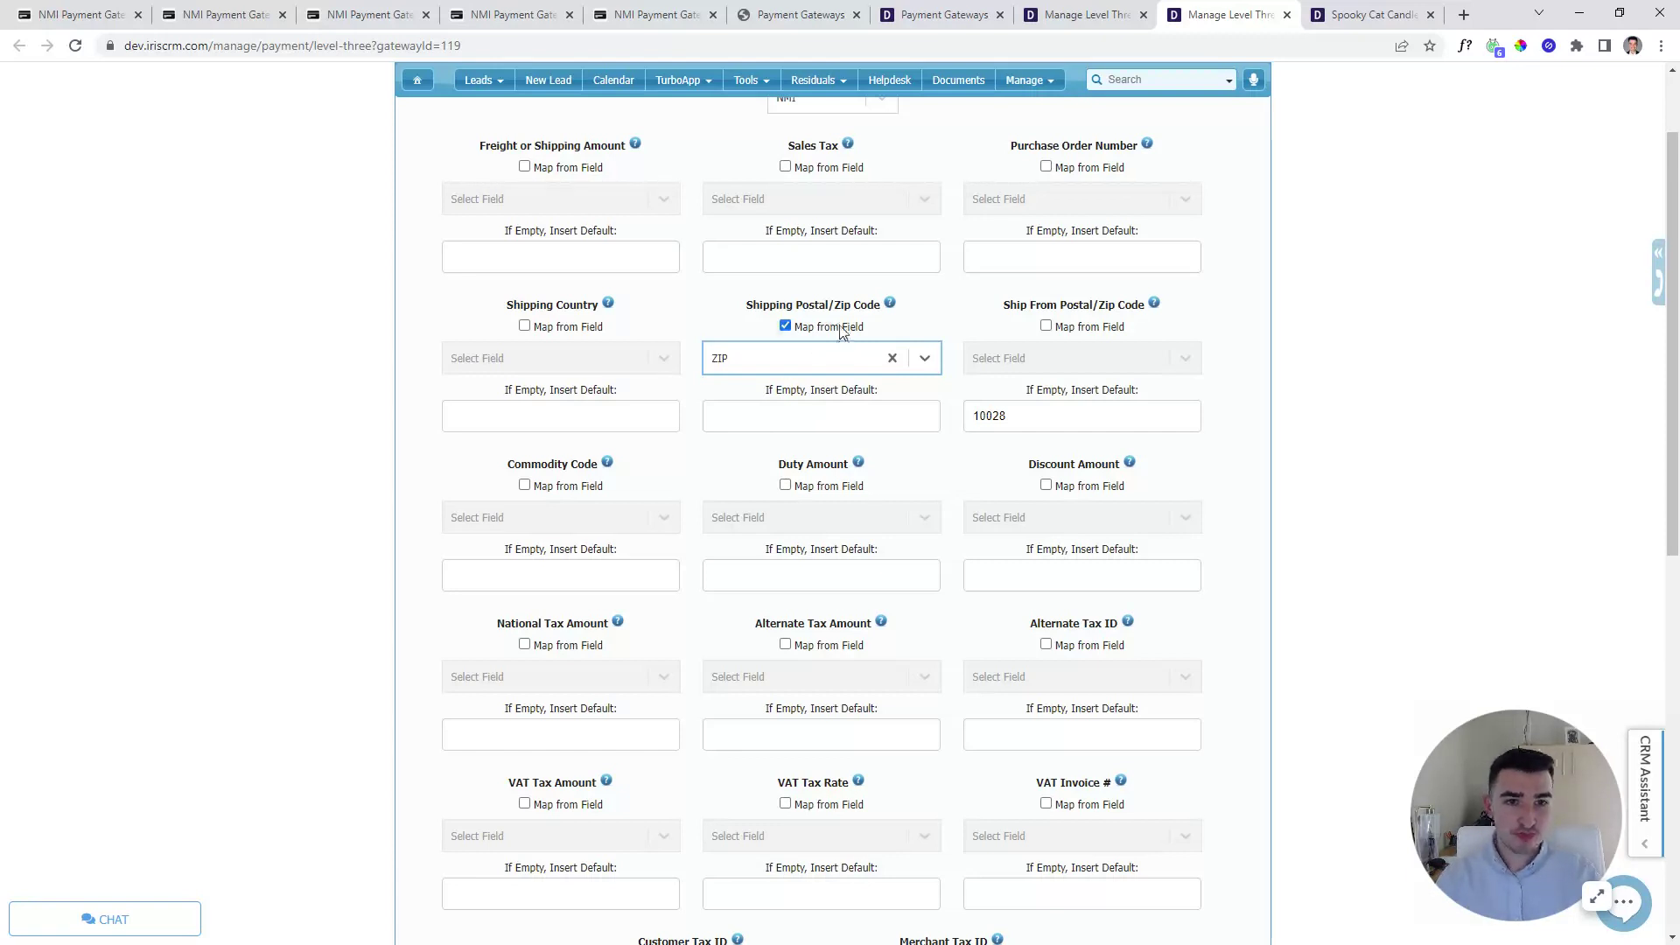
Try 10028 as the default for an empty Shipping Postal/Zip Code, and clear it again.
left_click(819, 409)
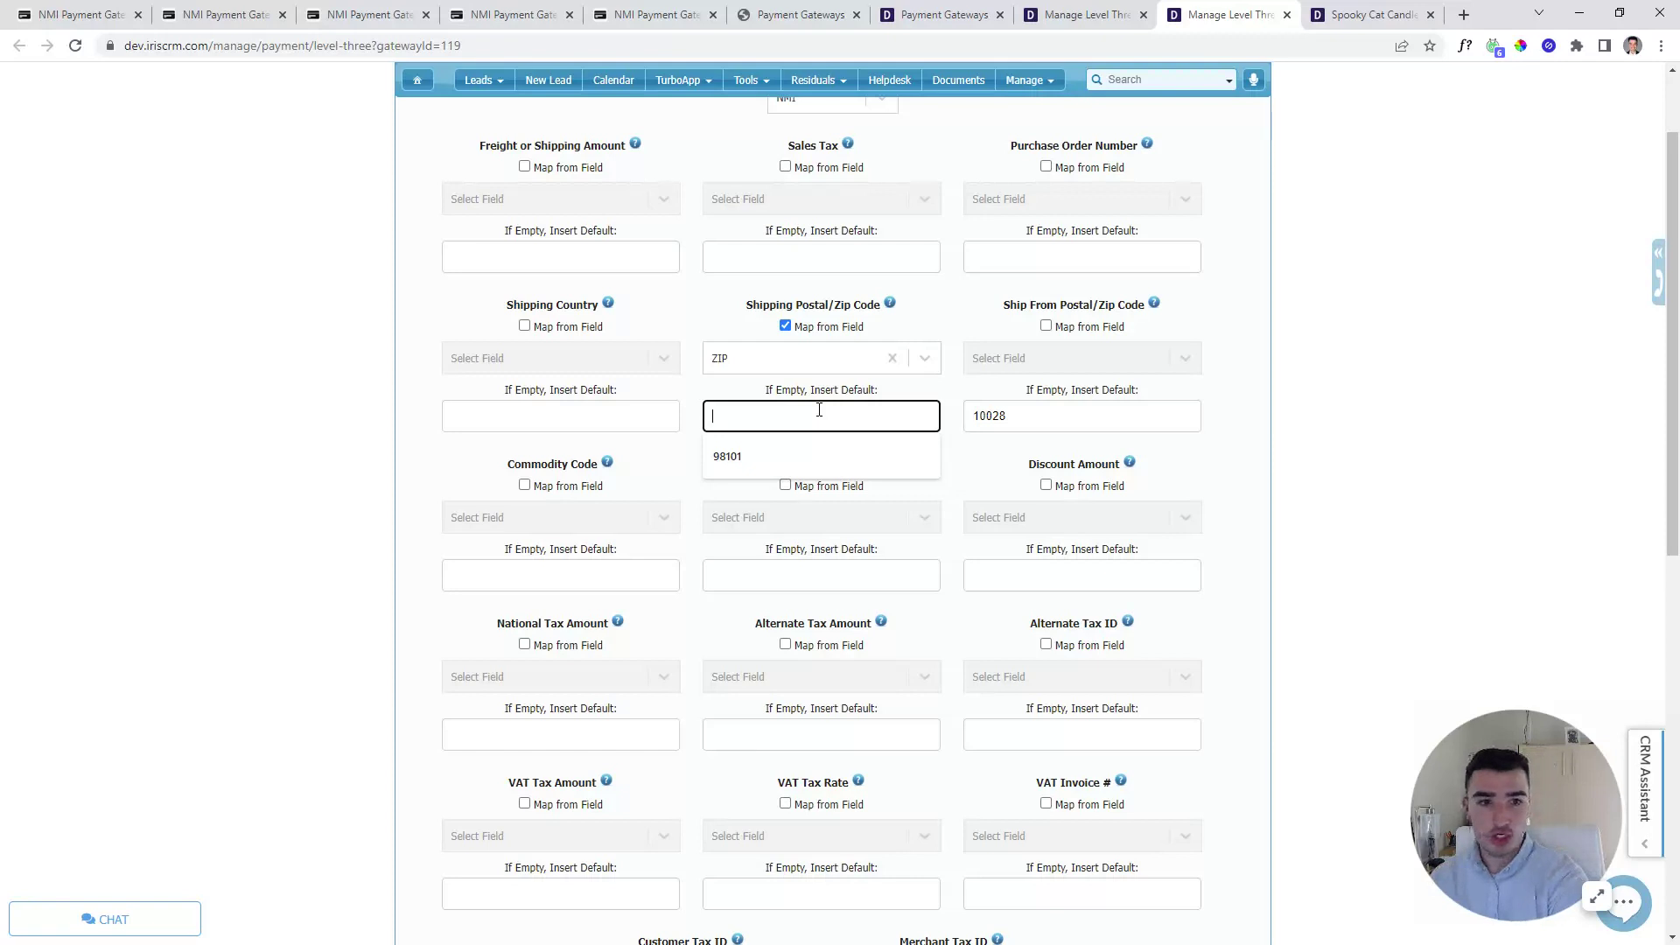
type("10028")
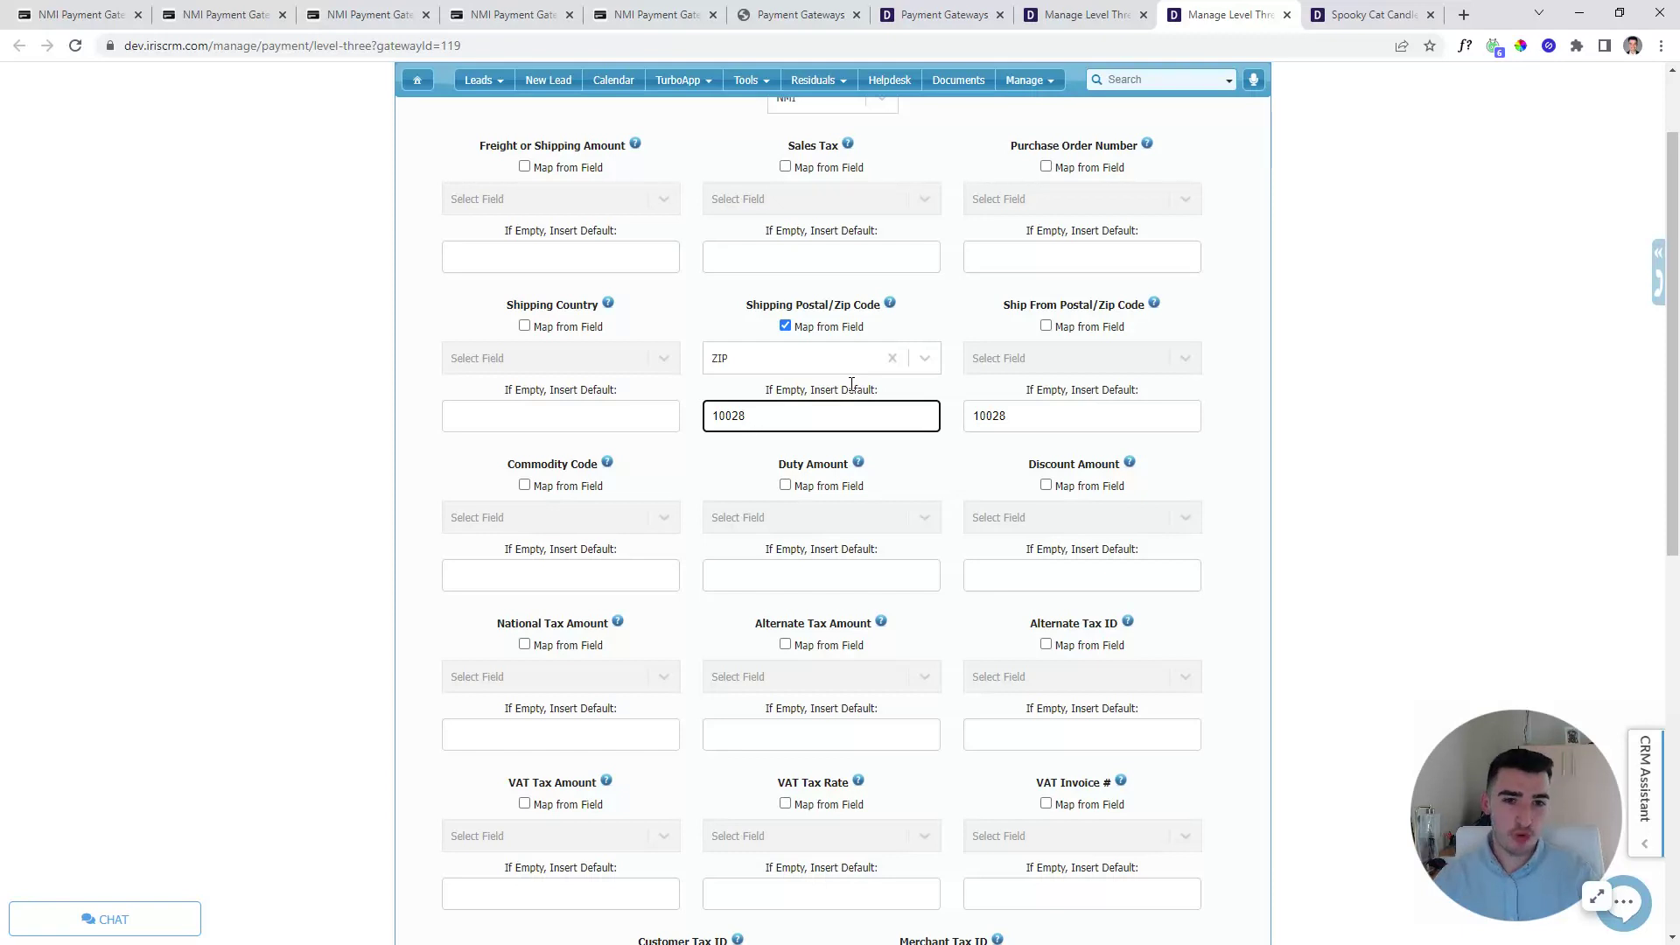
double_click(775, 420)
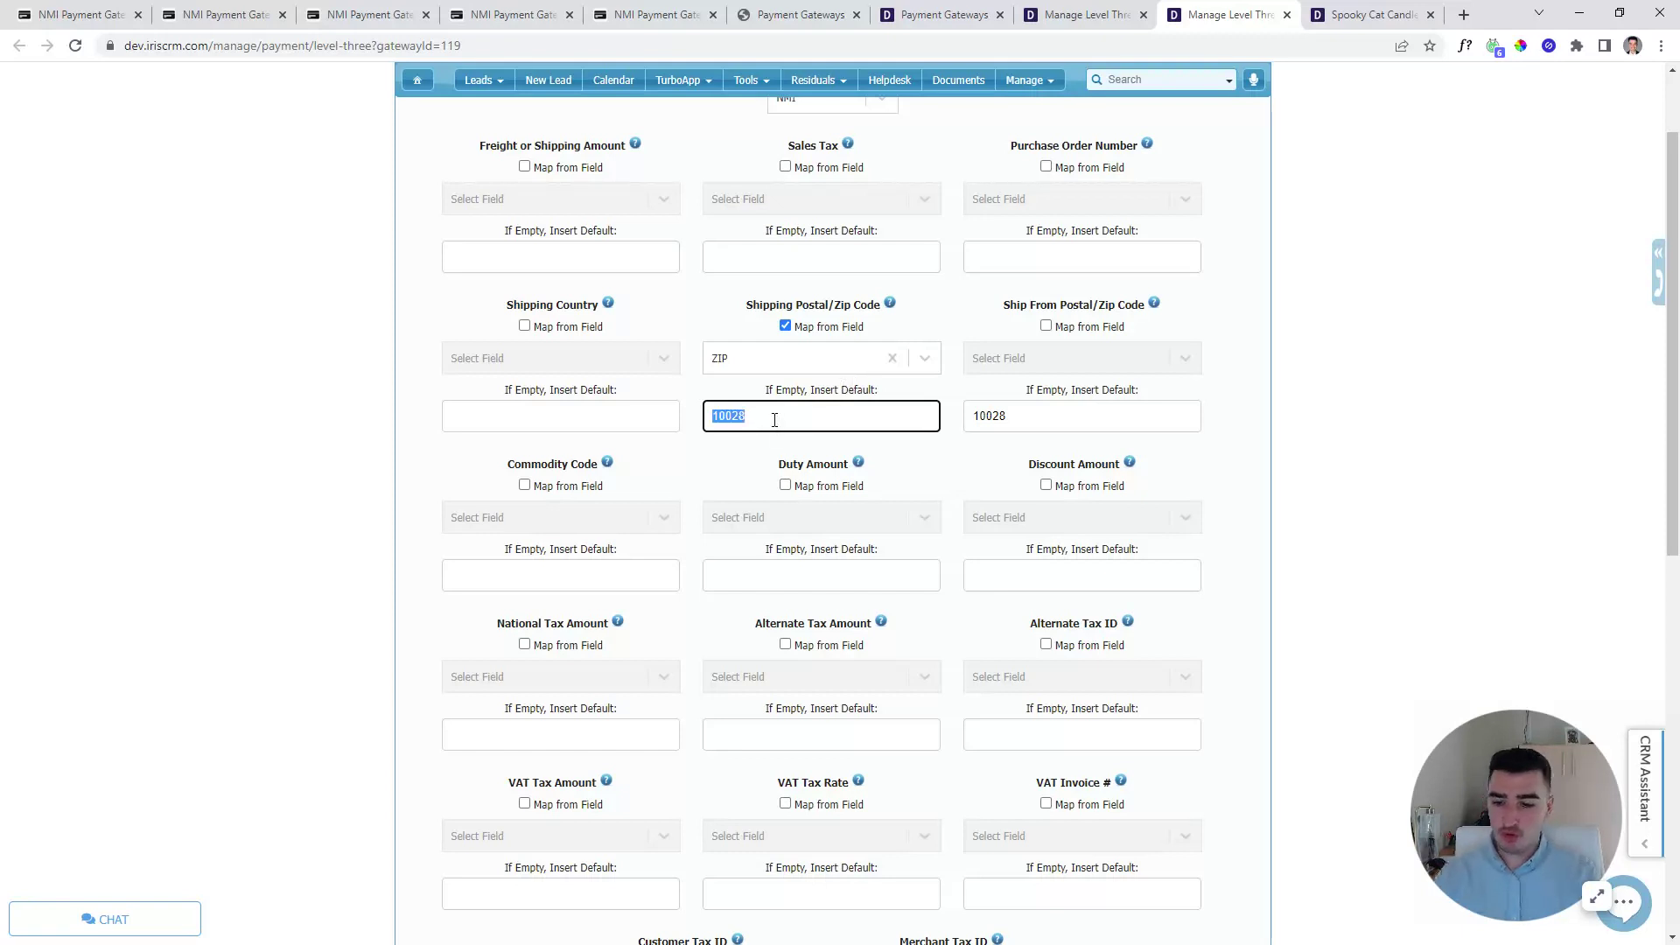
key("BackSpace")
Review the Ship From Postal/Zip Code default, the Freight or Shipping Amount help text and the Line Item Fields.
left_click(1087, 424)
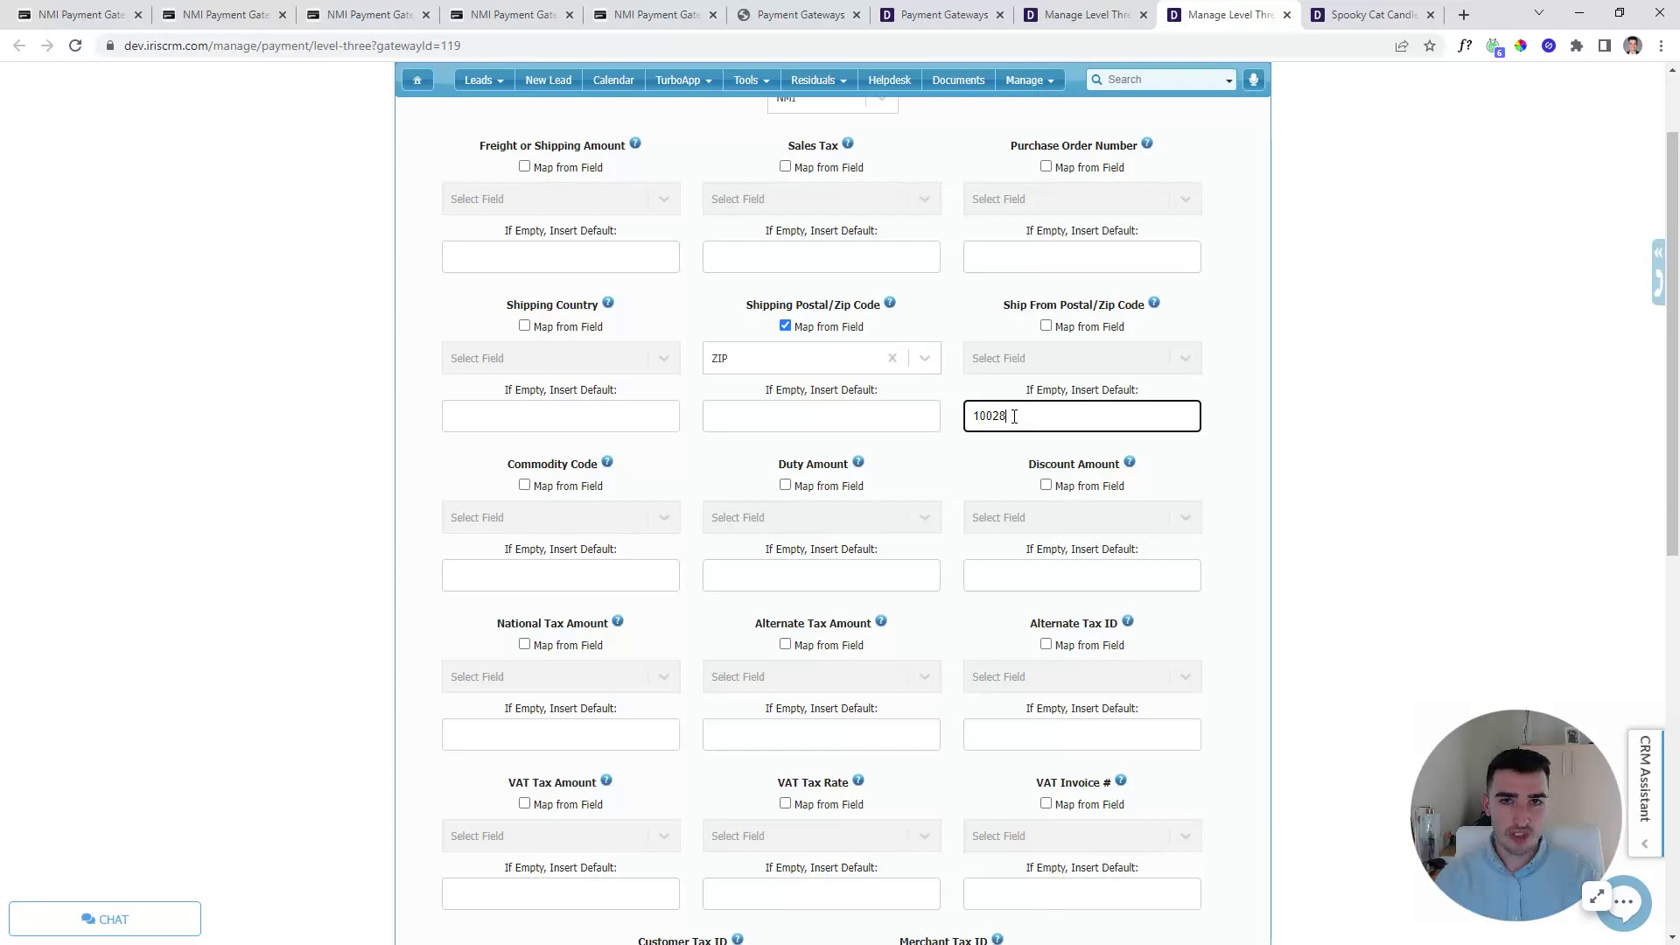
double_click(1054, 418)
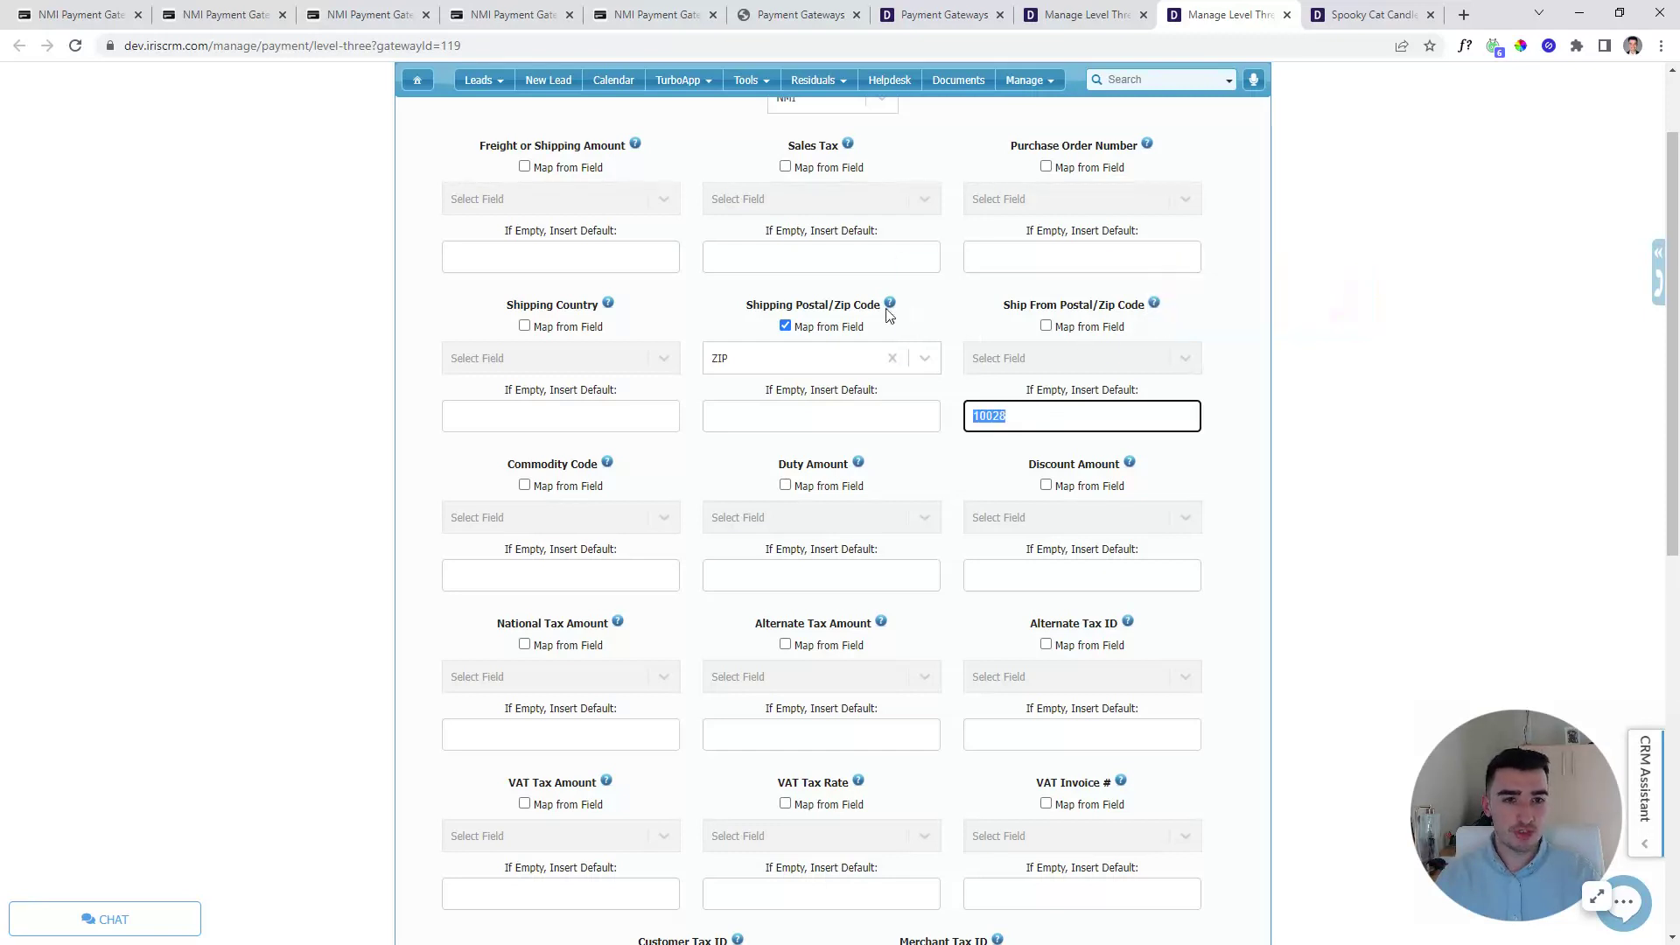
mouse_move(635, 143)
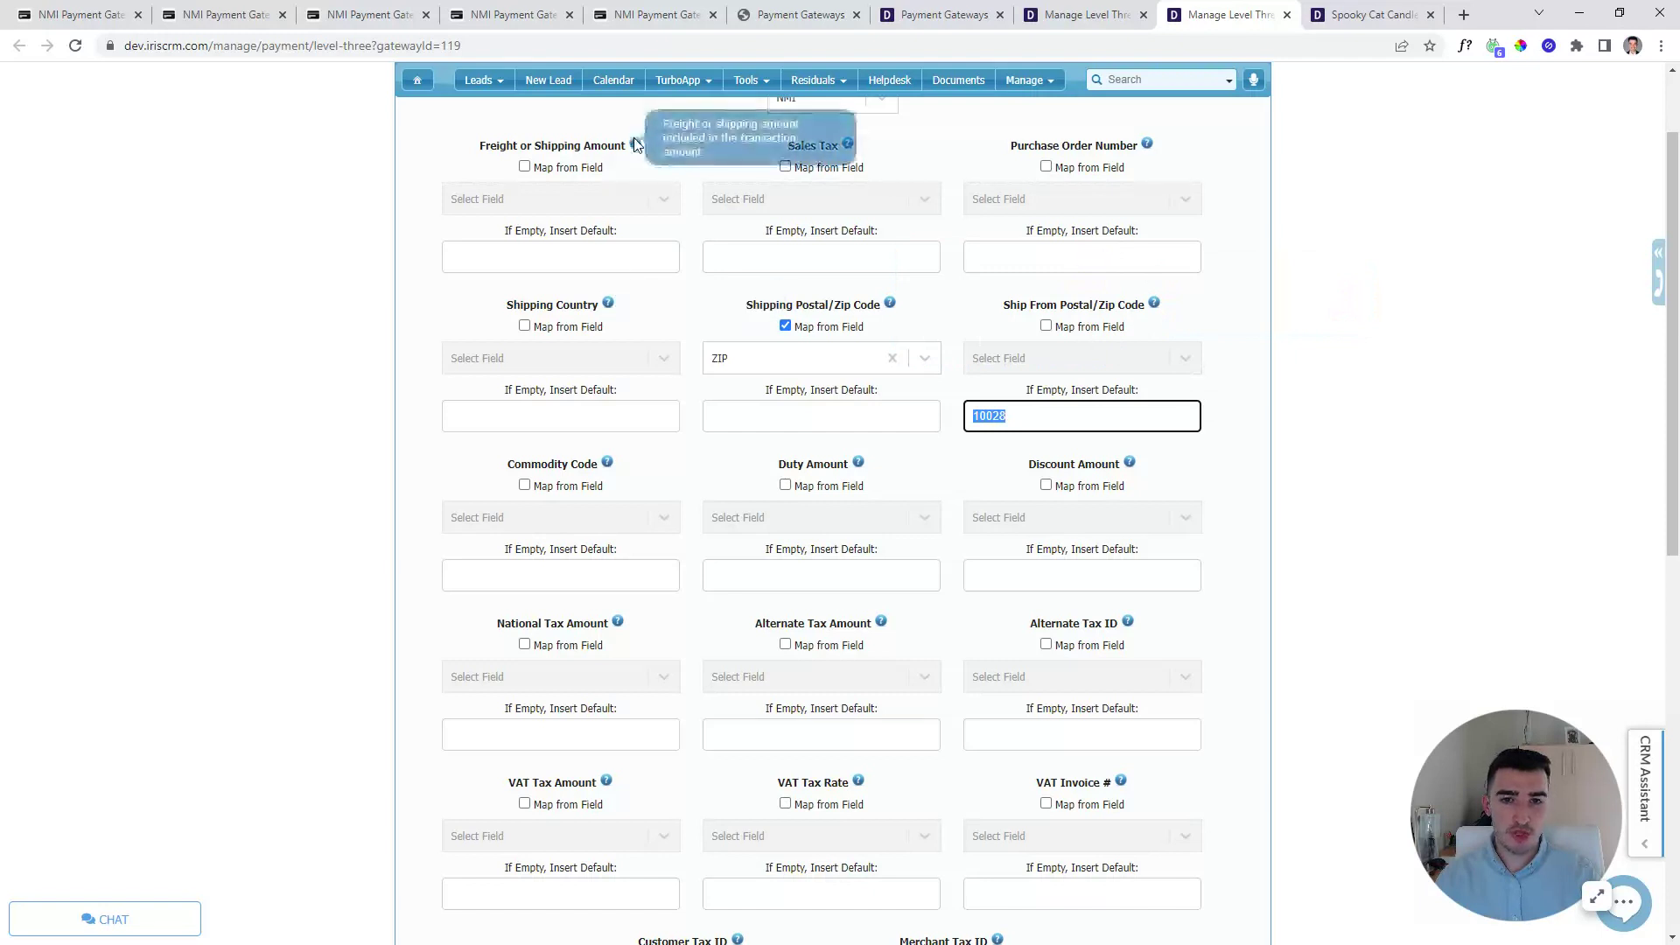
left_click(1235, 323)
scroll(983, 476, "down", 8)
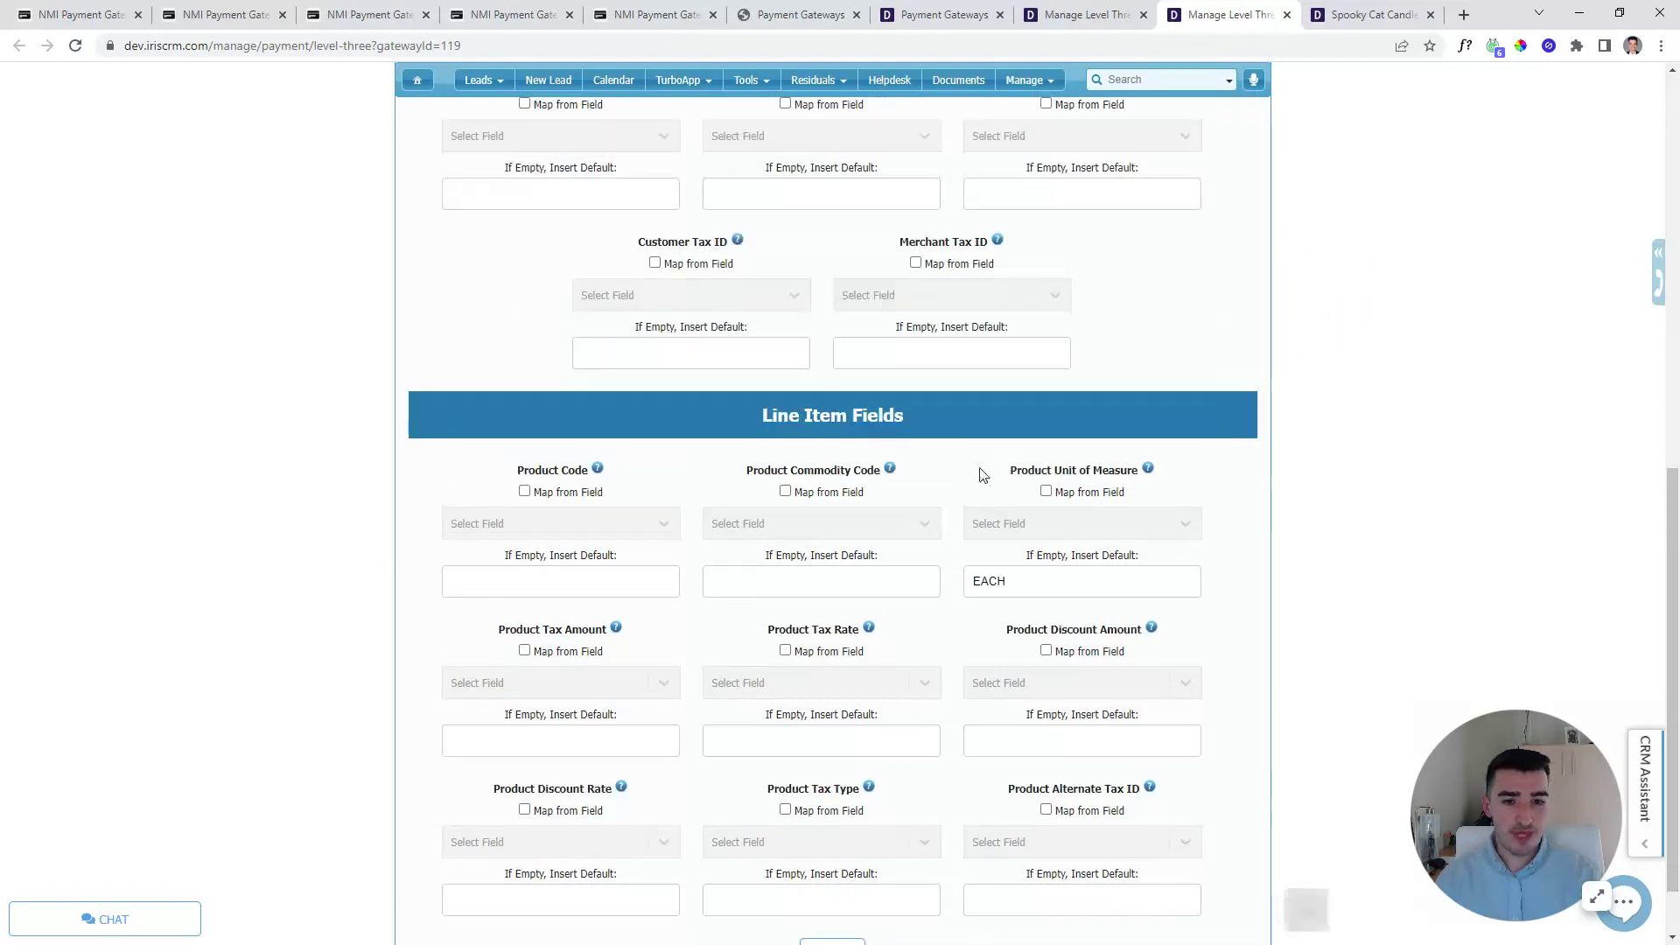
scroll(982, 476, "down", 1)
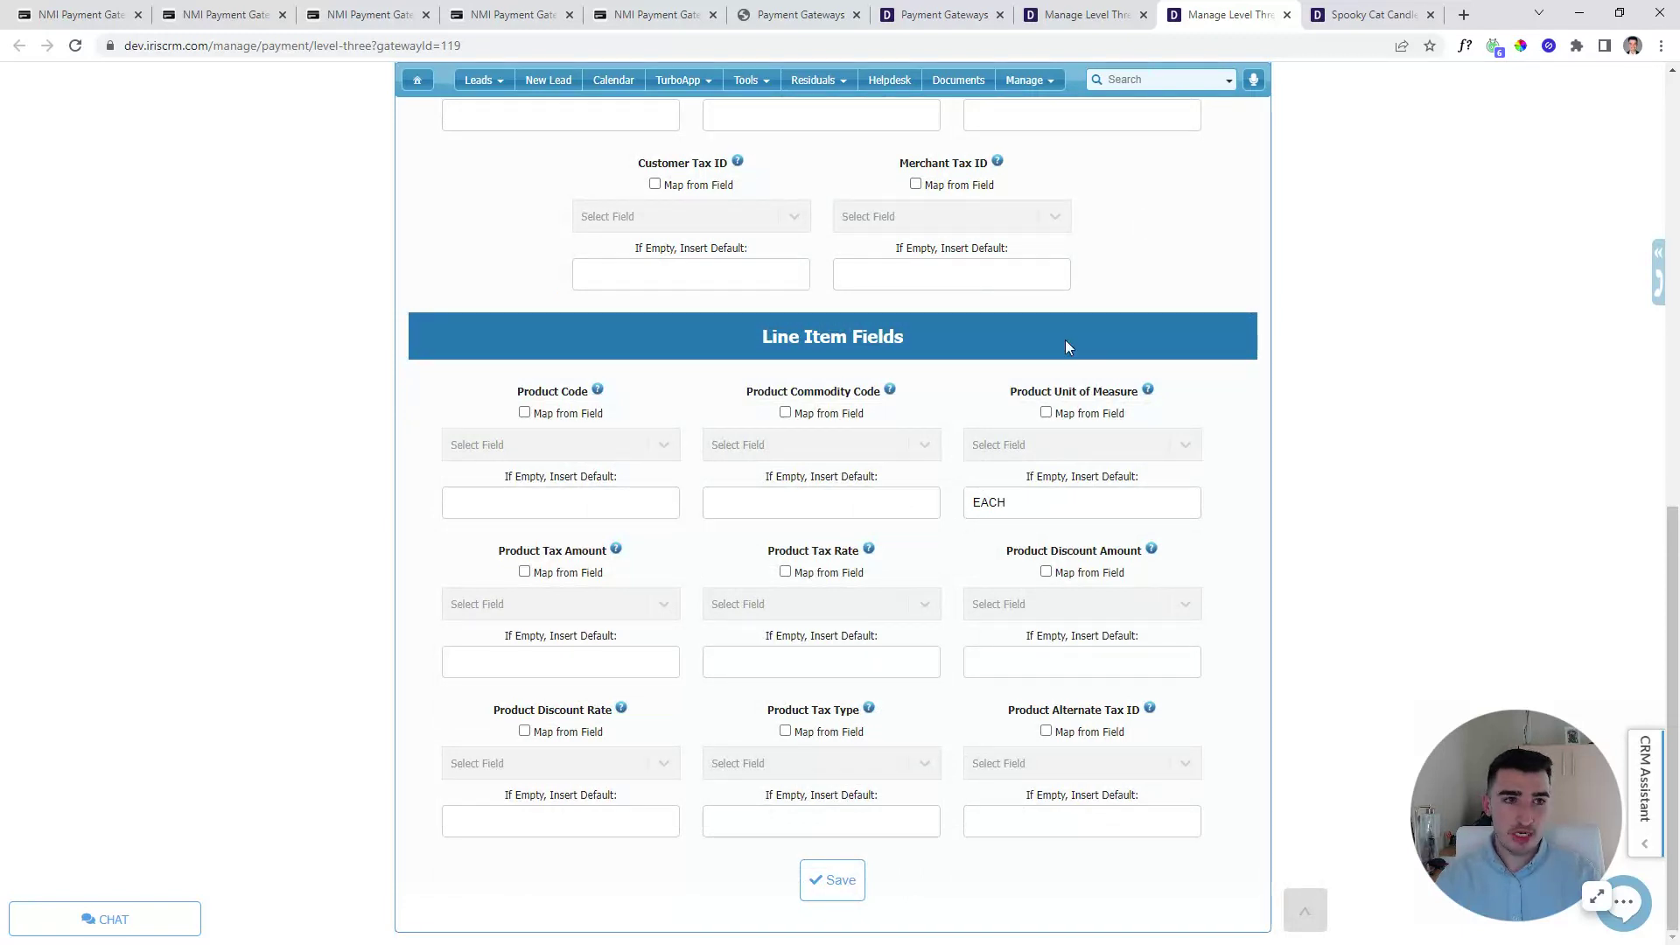
Switch to the Spooky Cat Candle Co lead's new payment transaction and open its Level Three data for editing.
left_click(1323, 21)
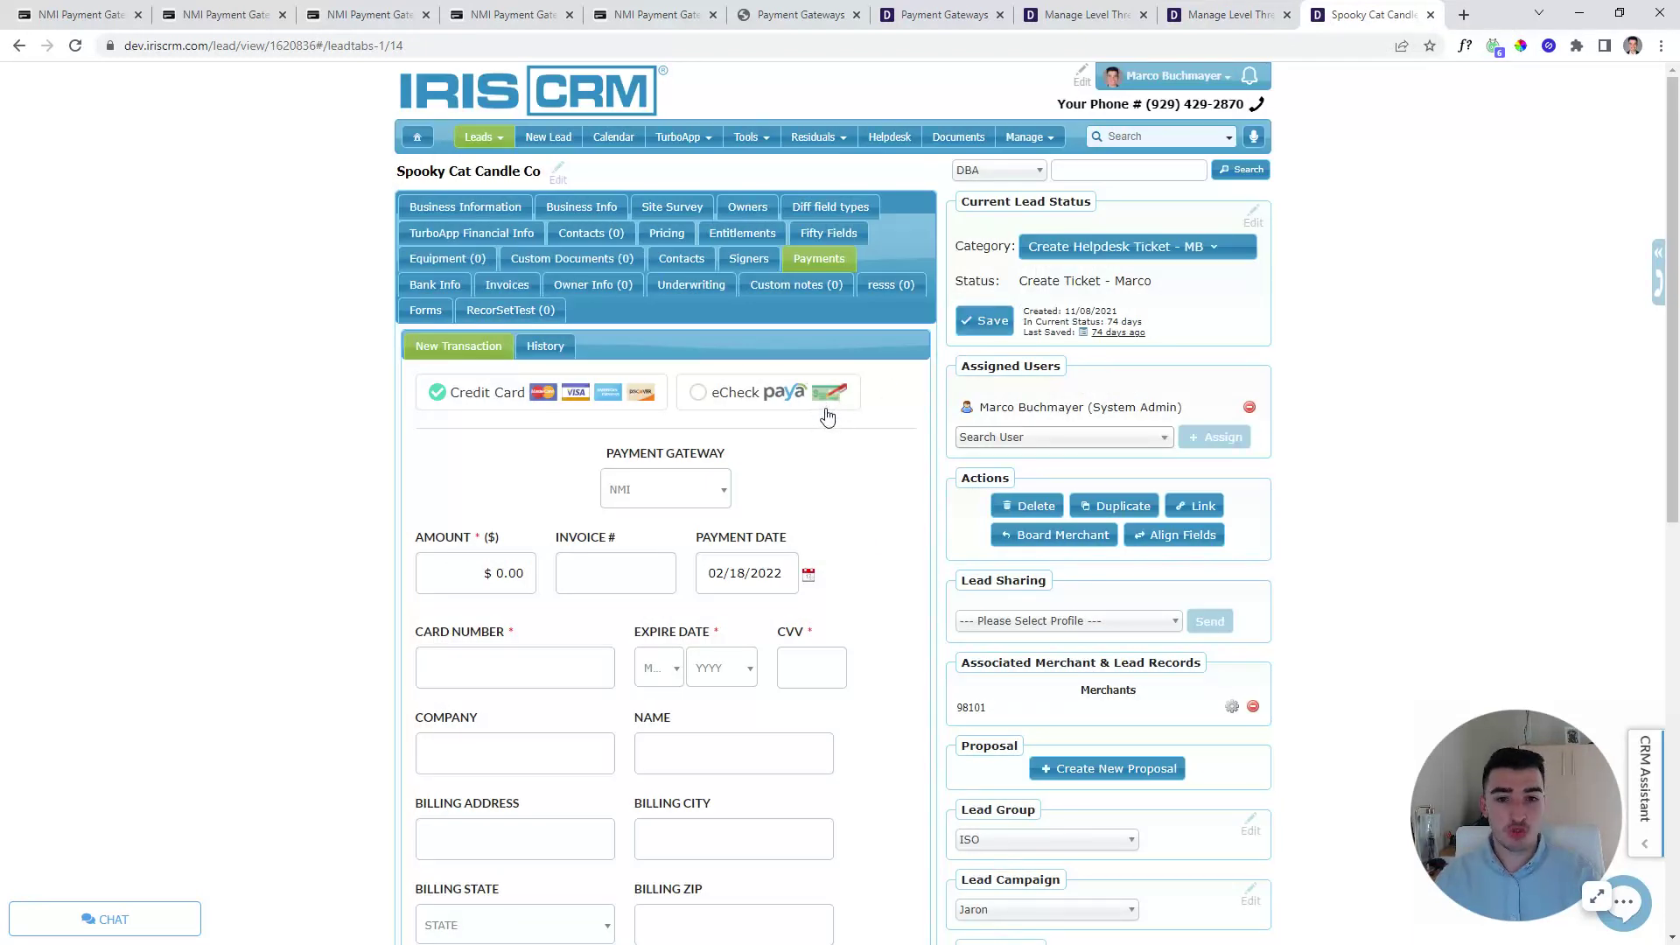
scroll(828, 417, "down", 1)
scroll(828, 417, "down", 8)
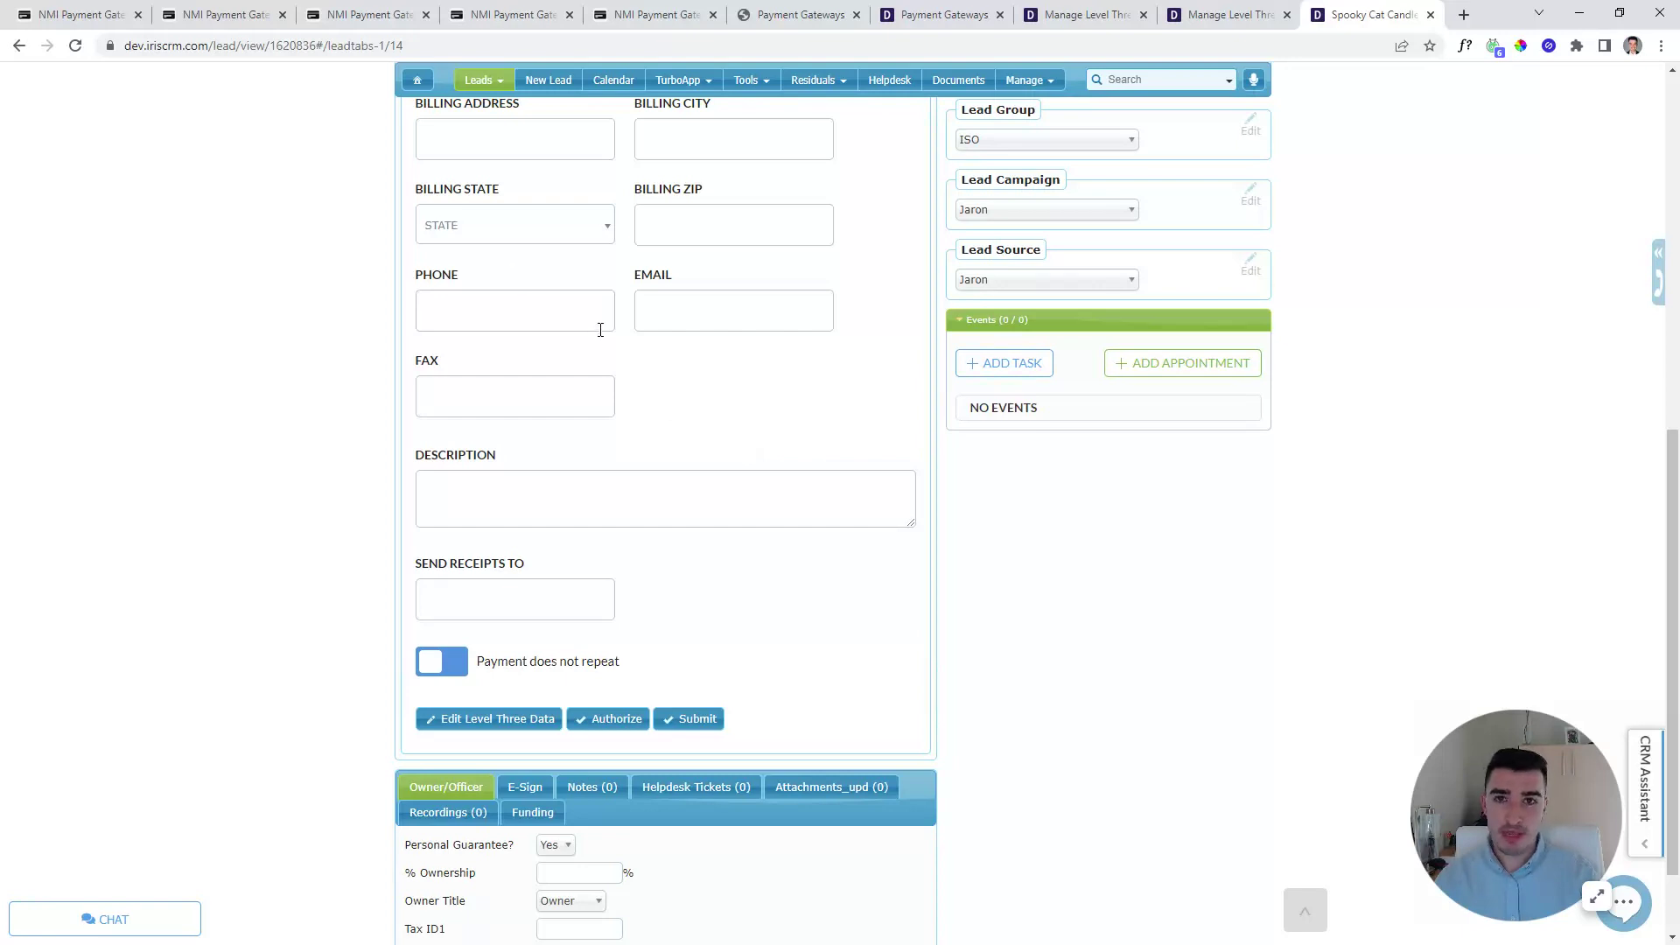
left_click(496, 726)
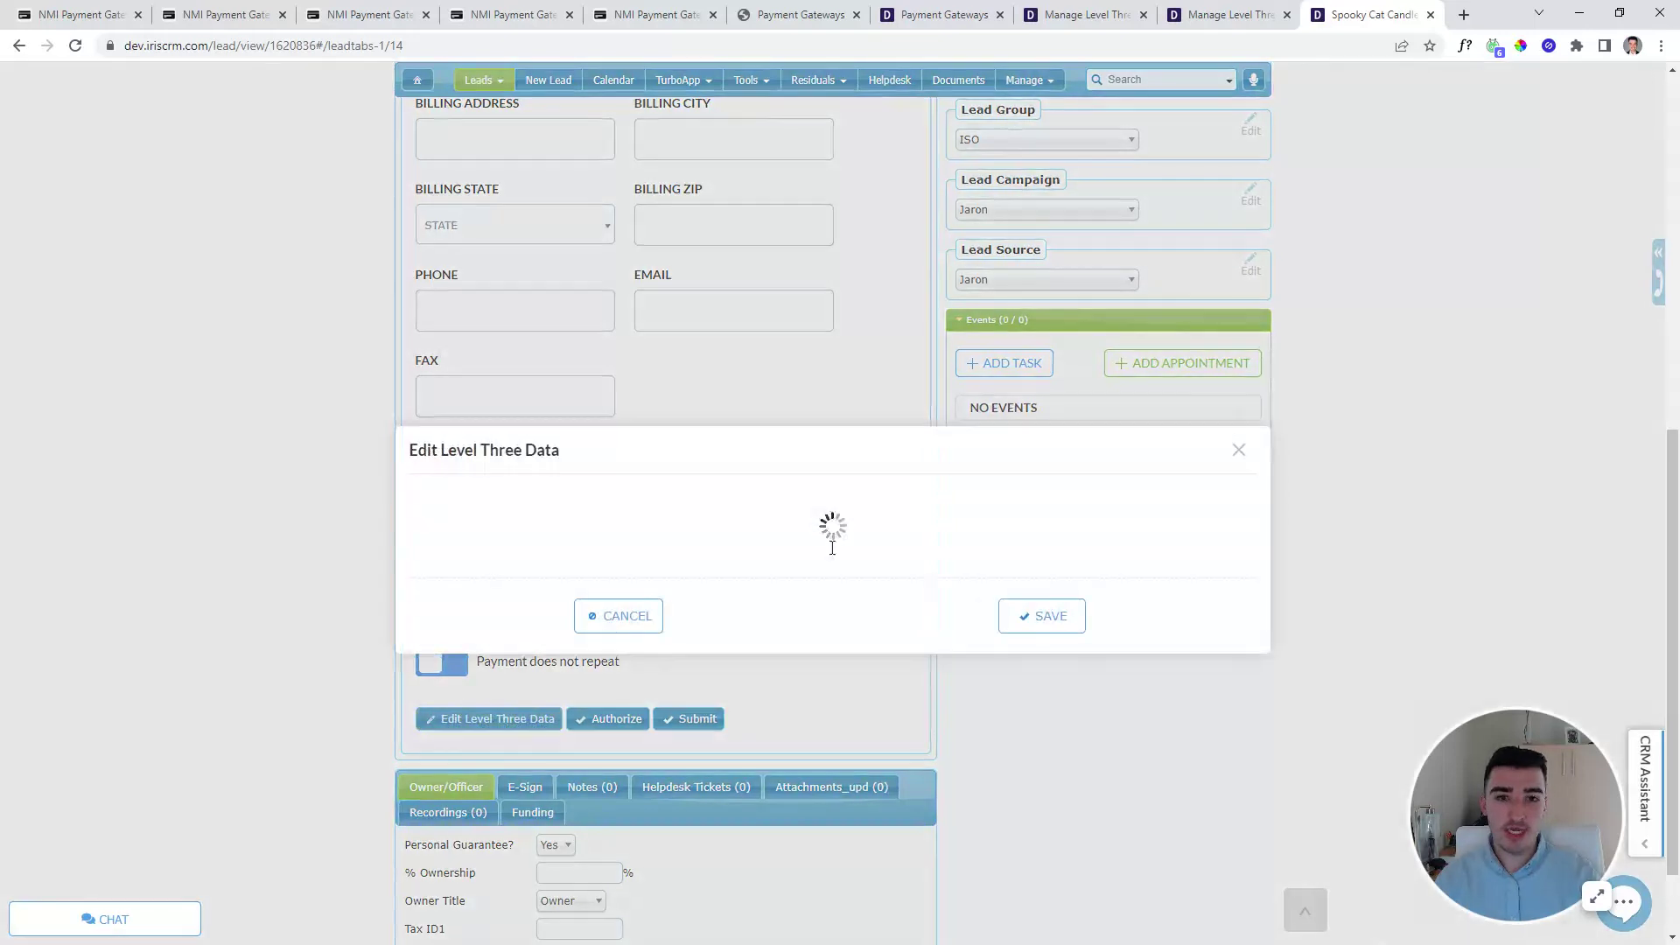
scroll(813, 550, "down", 3)
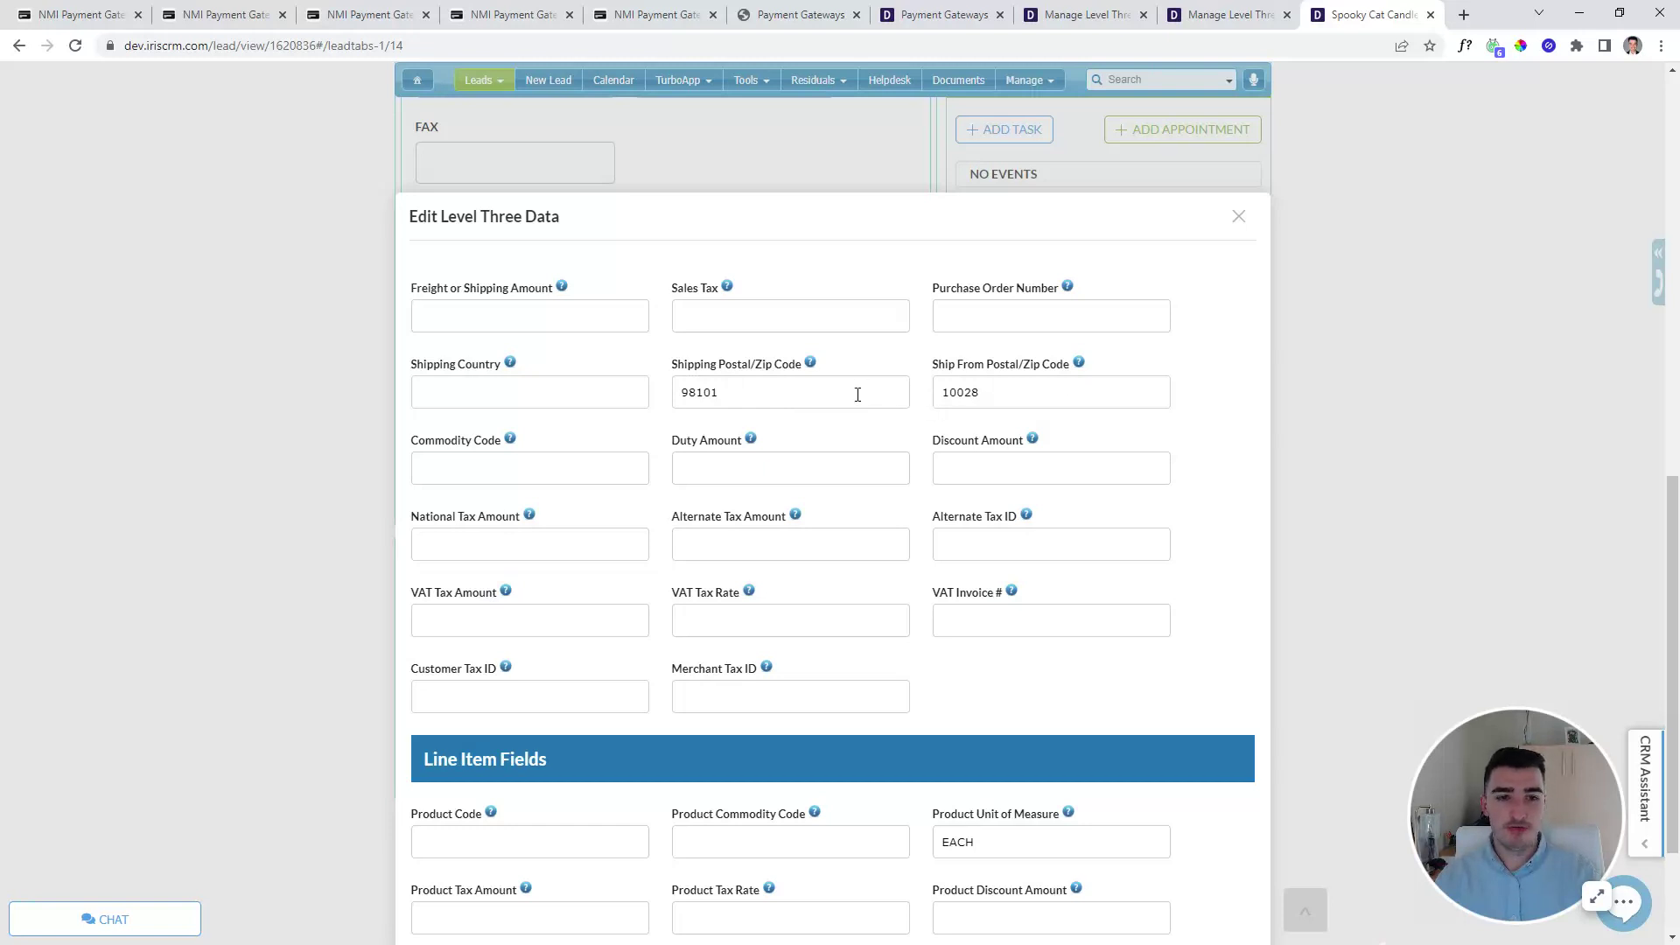
Set the transaction's Shipping Postal/Zip Code to 55119 and save the Level Three data.
left_click(741, 390)
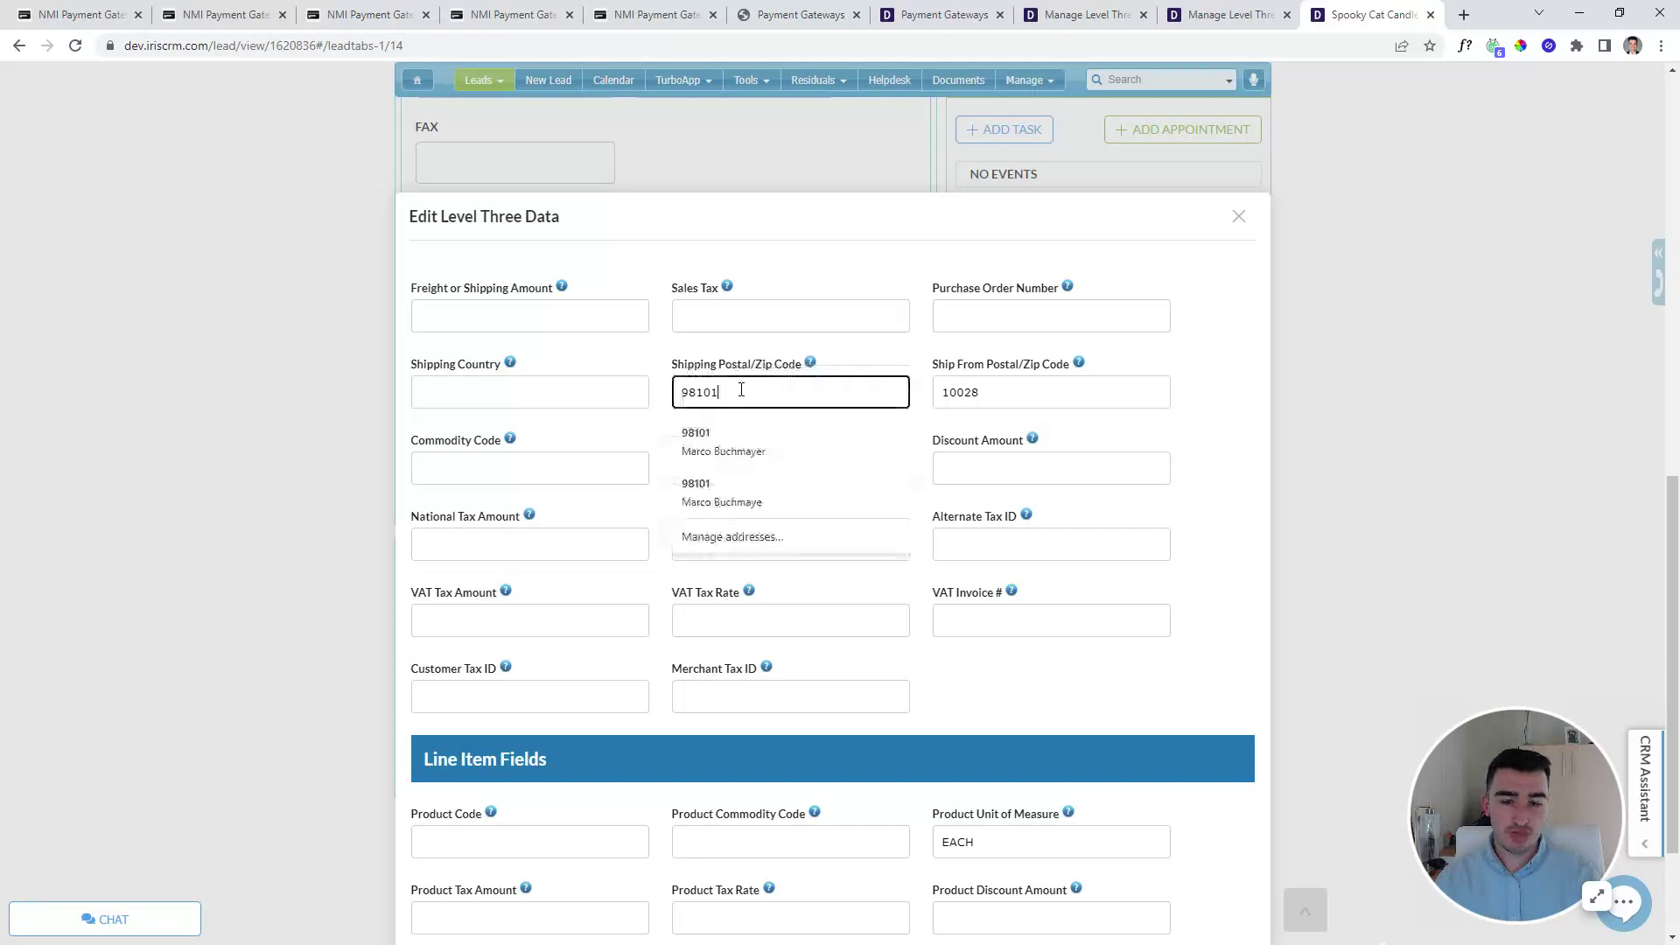
double_click(741, 390)
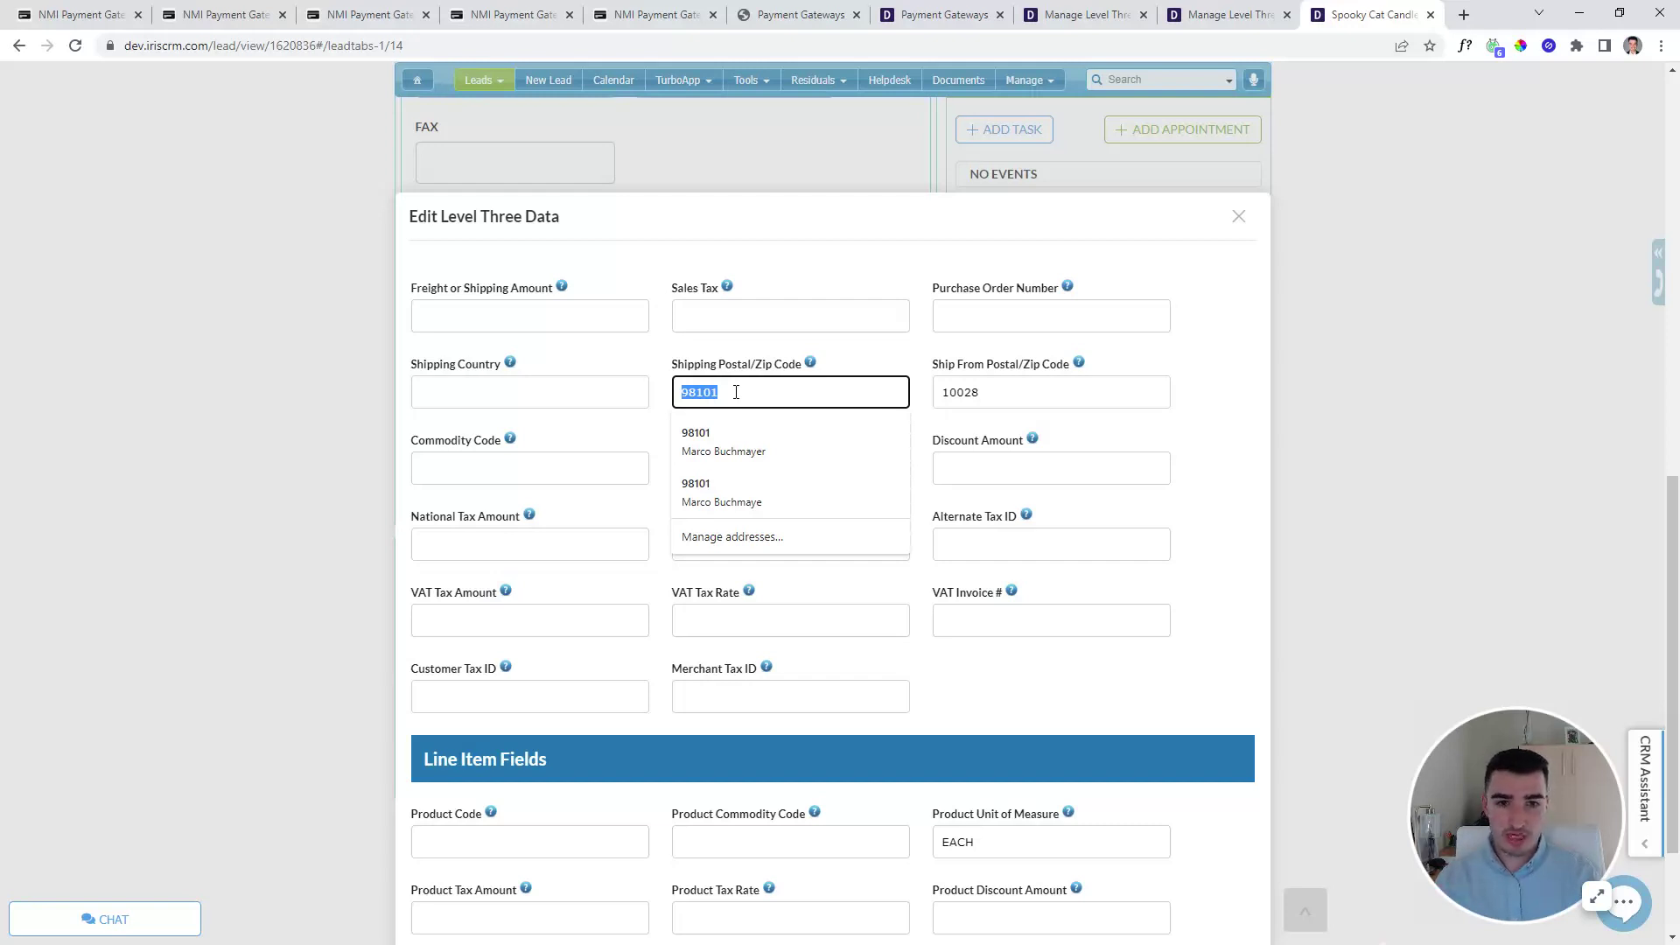
type("55119")
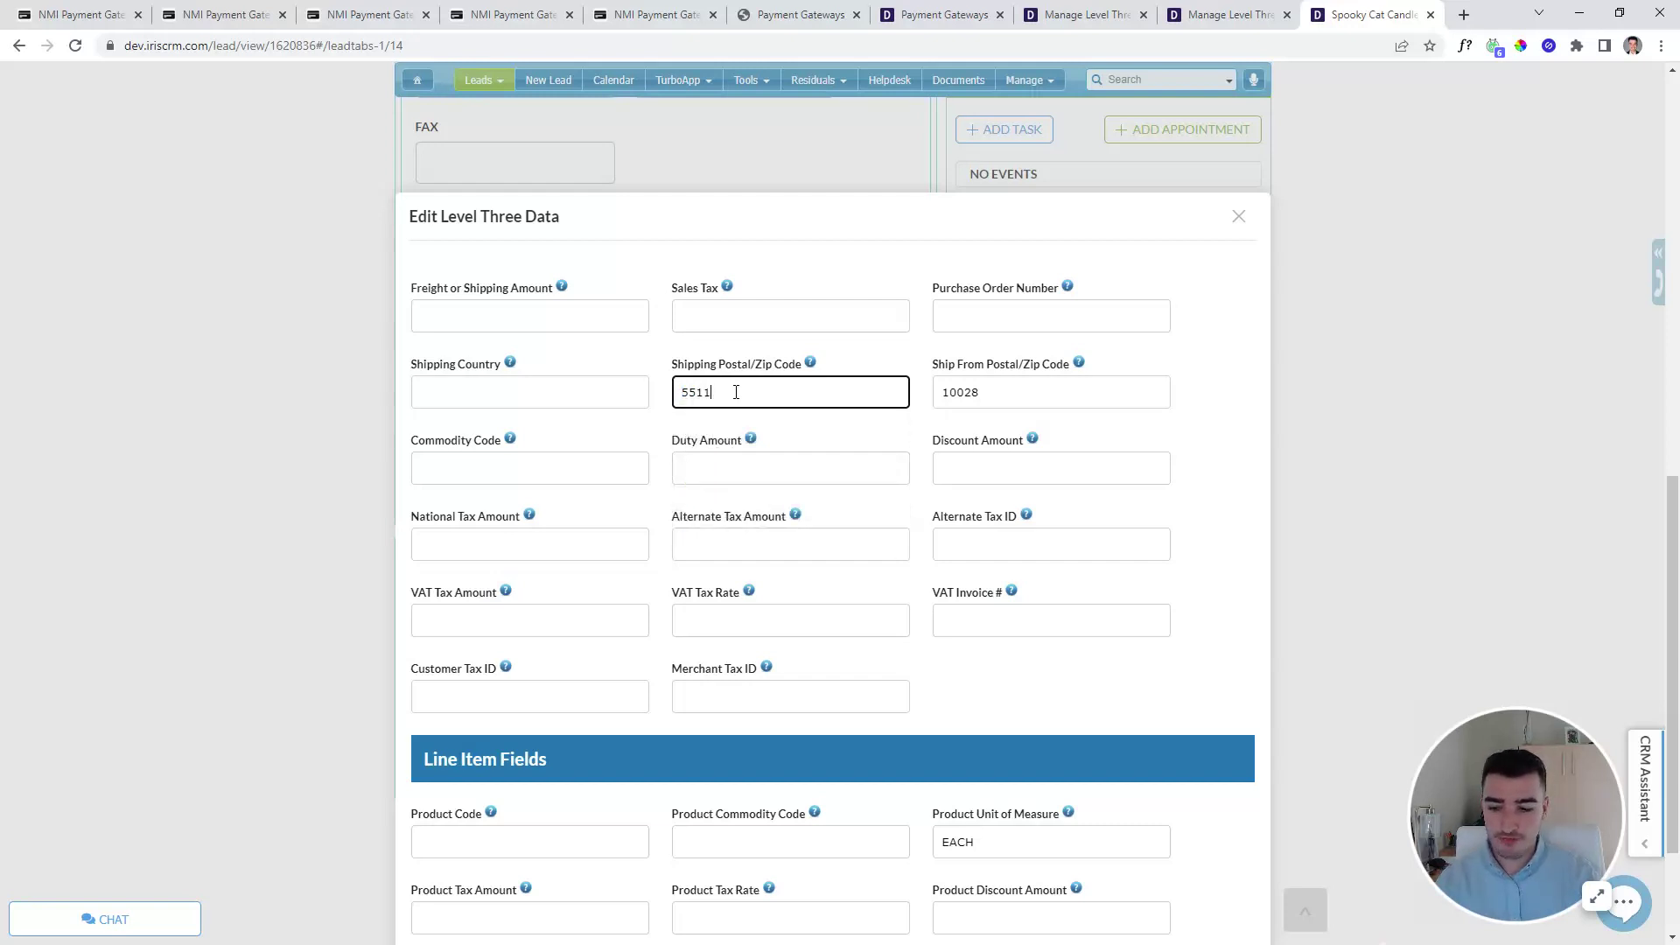
left_click(1231, 442)
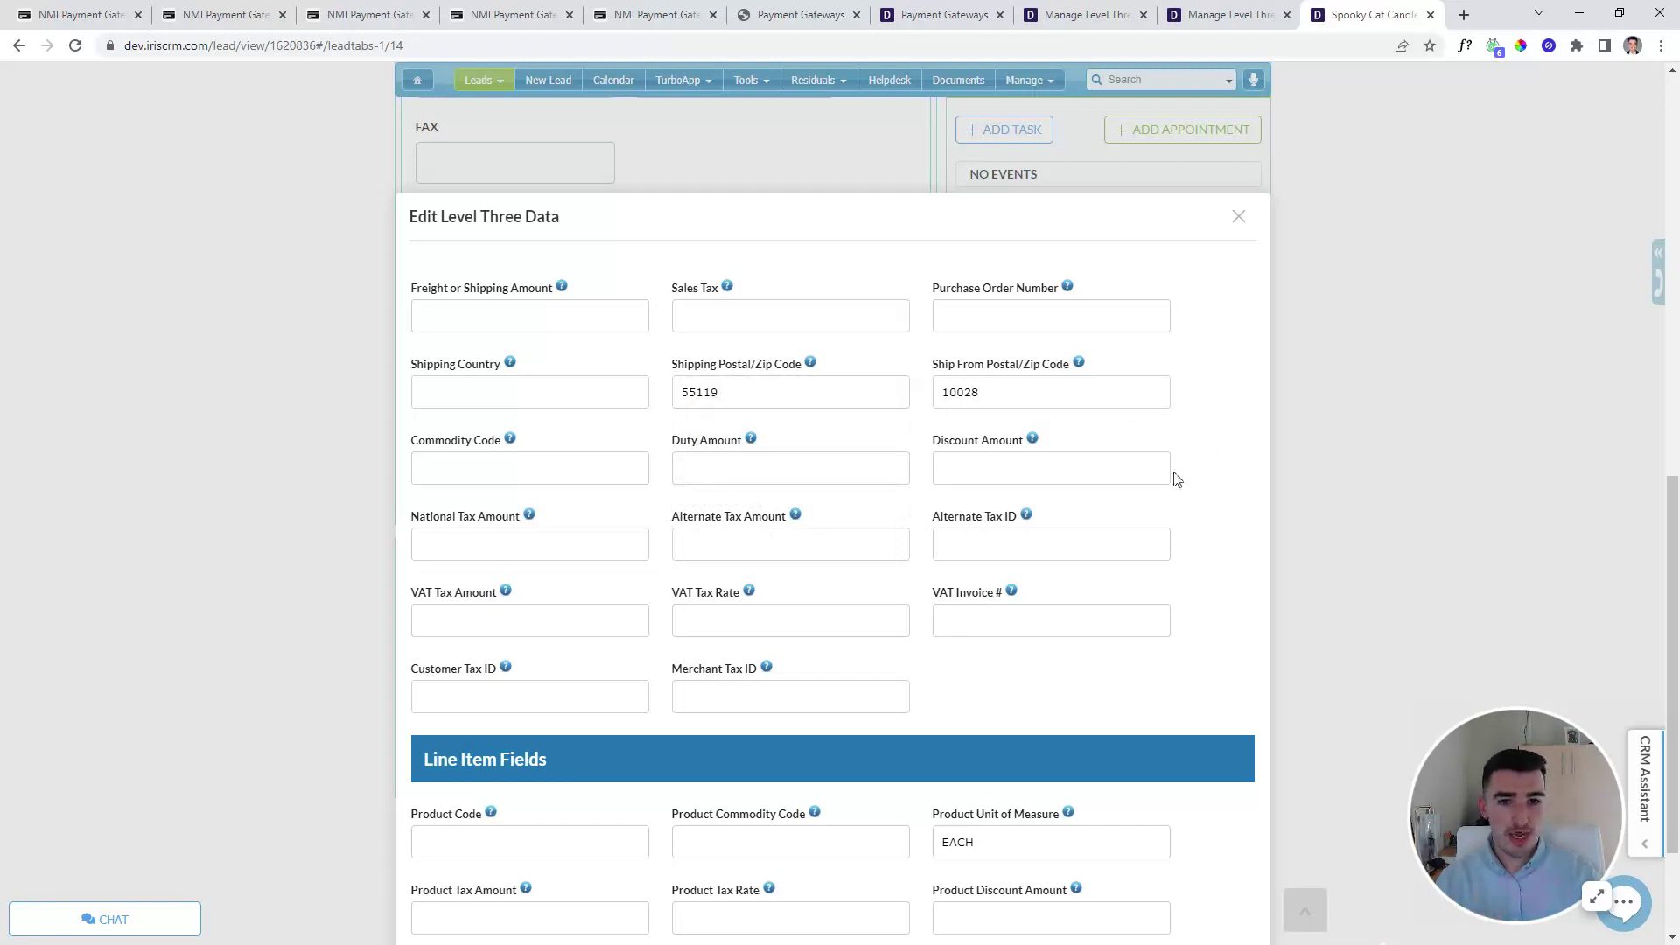
scroll(1094, 510, "down", 2)
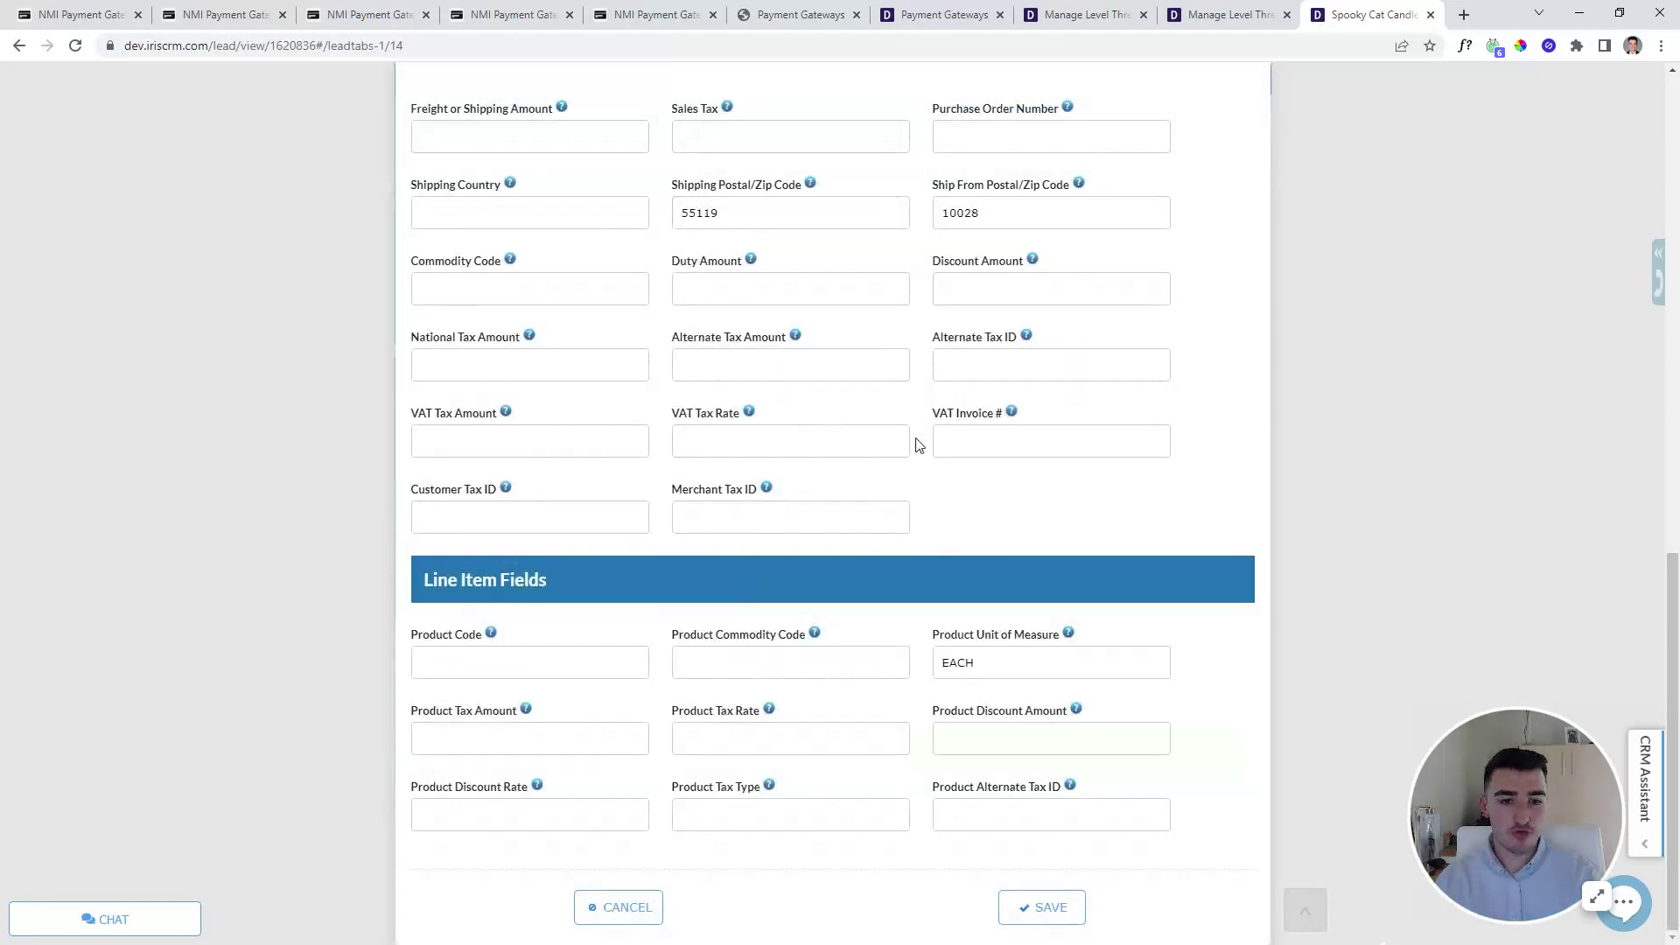
left_click(1046, 906)
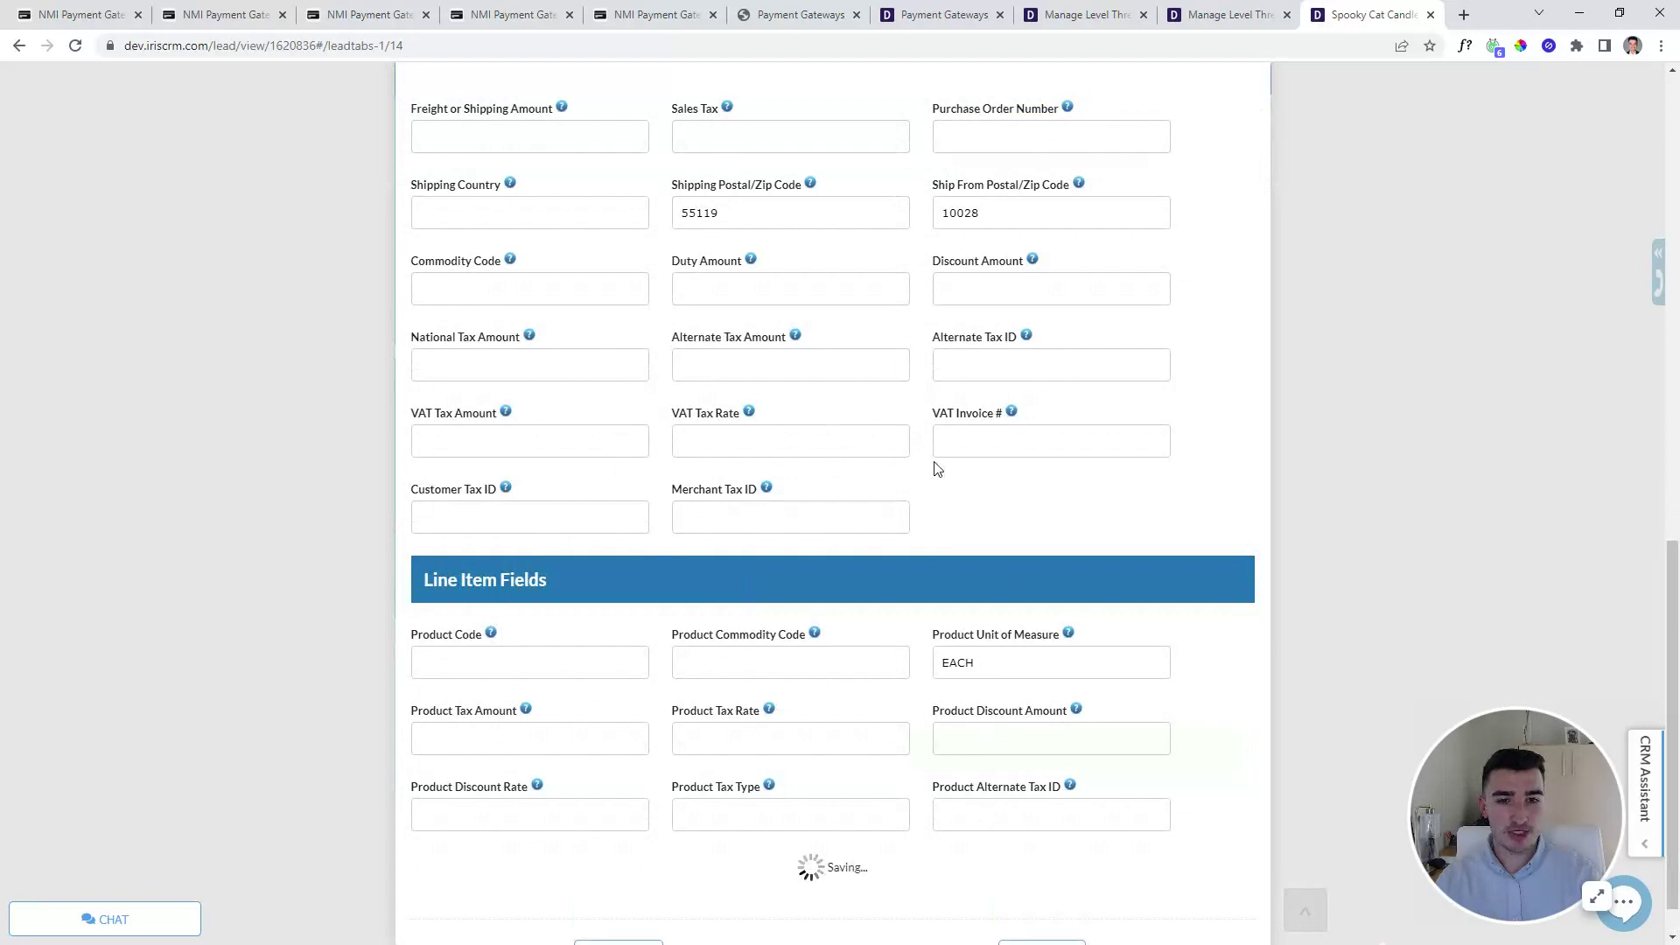